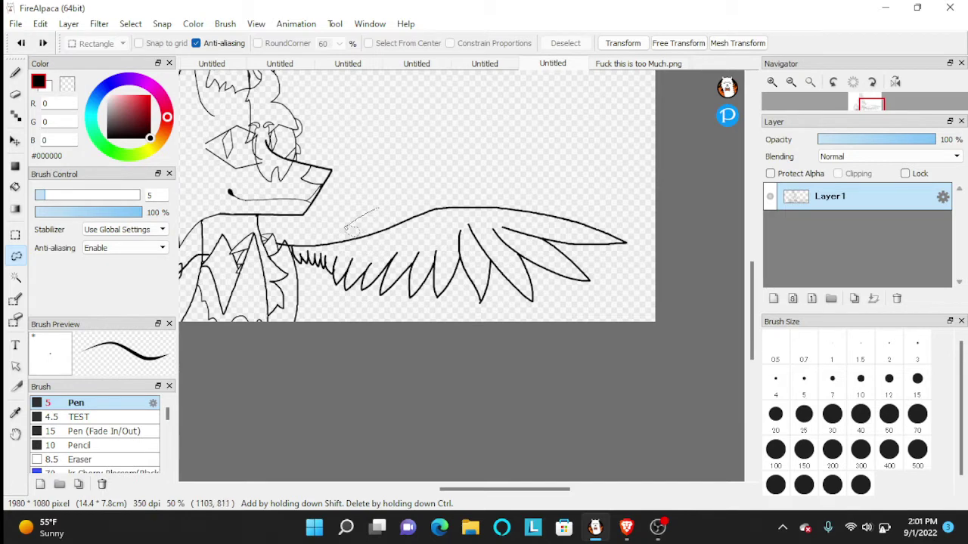
# Lasso the outstretched wing's feathers, copy them onto a new layer, and offset the copy slightly outward and down
pyautogui.scroll(-1, 348, 225)
pyautogui.scroll(1, 348, 225)
pyautogui.scroll(-1, 348, 226)
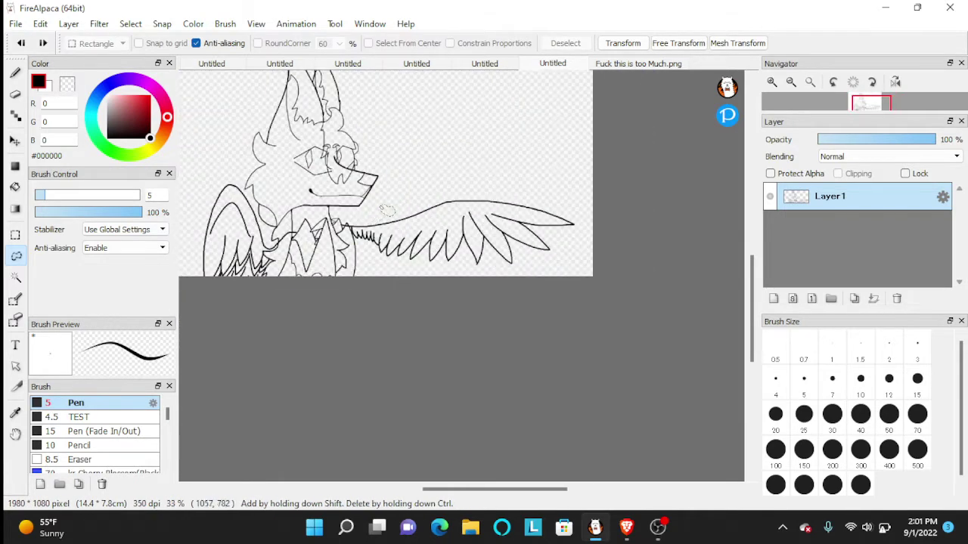
pyautogui.moveTo(549, 180)
pyautogui.mouseDown()
pyautogui.moveTo(622, 219)
pyautogui.moveTo(600, 291)
pyautogui.mouseUp()
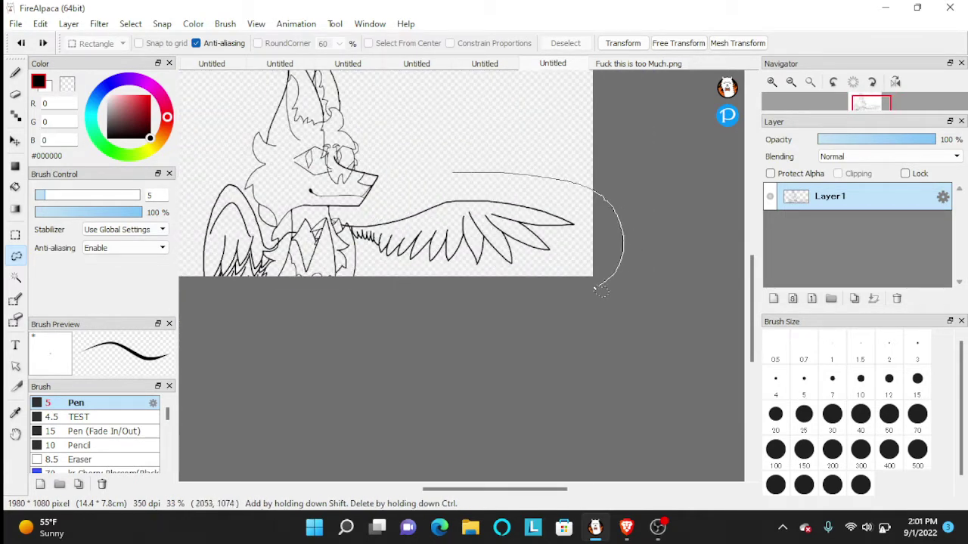
pyautogui.moveTo(384, 272)
pyautogui.mouseDown()
pyautogui.moveTo(358, 242)
pyautogui.moveTo(363, 232)
pyautogui.mouseUp()
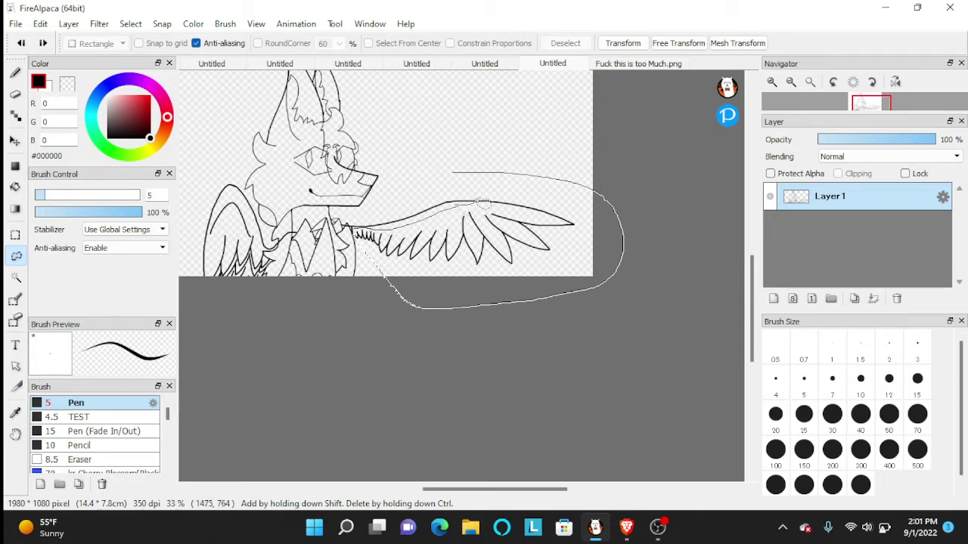
pyautogui.moveTo(460, 170); pyautogui.dragTo(462, 173)
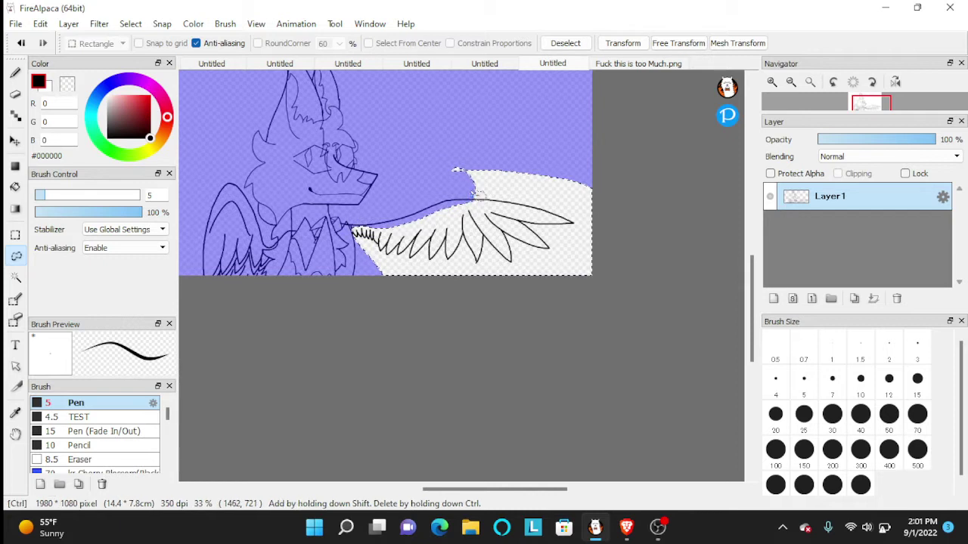
pyautogui.hotkey('ctrl', 'shift', 'n')
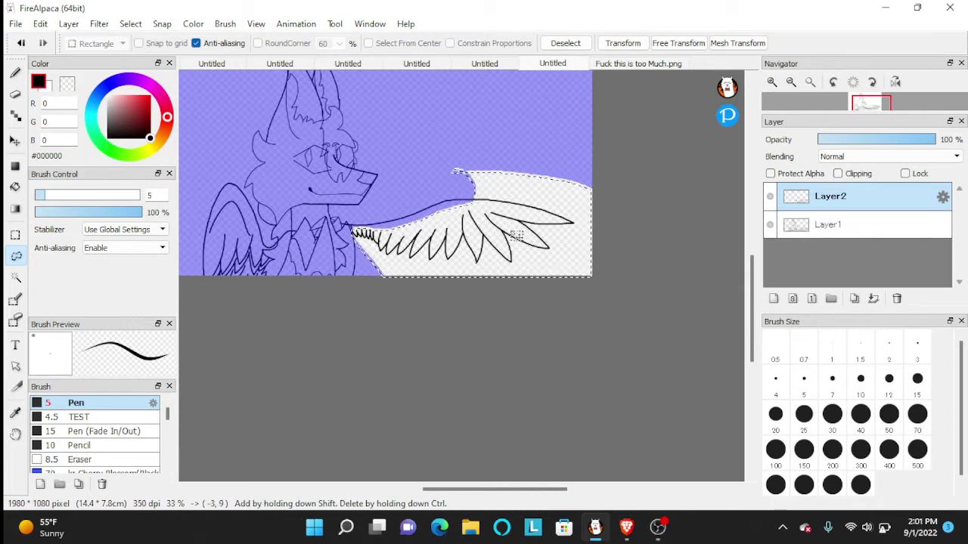
pyautogui.click(14, 140)
pyautogui.moveTo(474, 238)
pyautogui.mouseDown()
pyautogui.moveTo(490, 241)
pyautogui.moveTo(493, 254)
pyautogui.mouseUp()
pyautogui.hotkey('ctrl', 't')
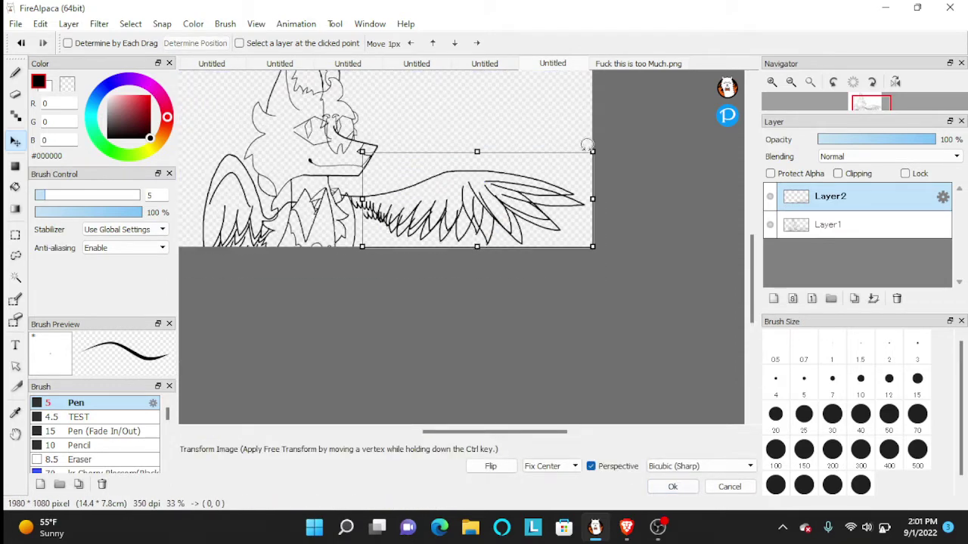
pyautogui.moveTo(587, 143); pyautogui.dragTo(626, 146)
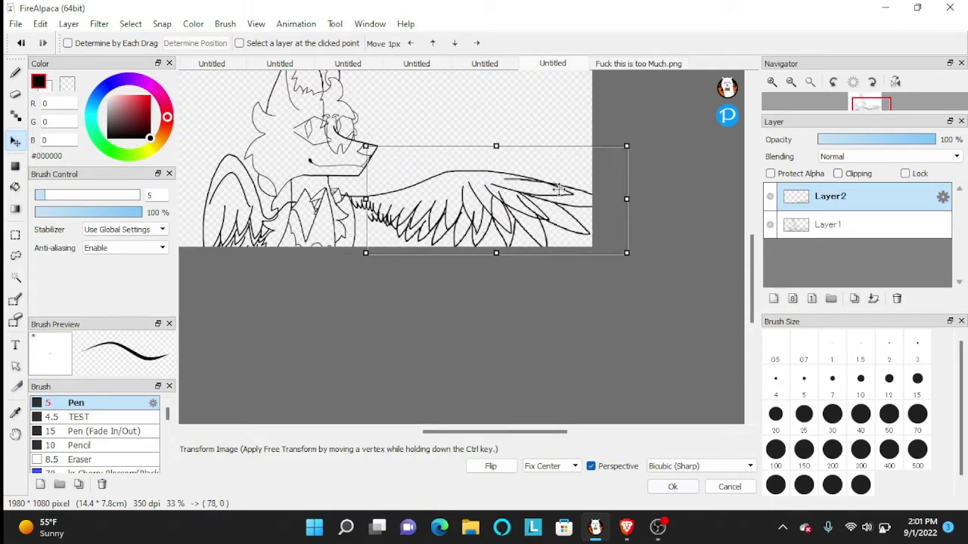
pyautogui.moveTo(557, 190); pyautogui.dragTo(561, 189)
pyautogui.moveTo(629, 142); pyautogui.dragTo(632, 139)
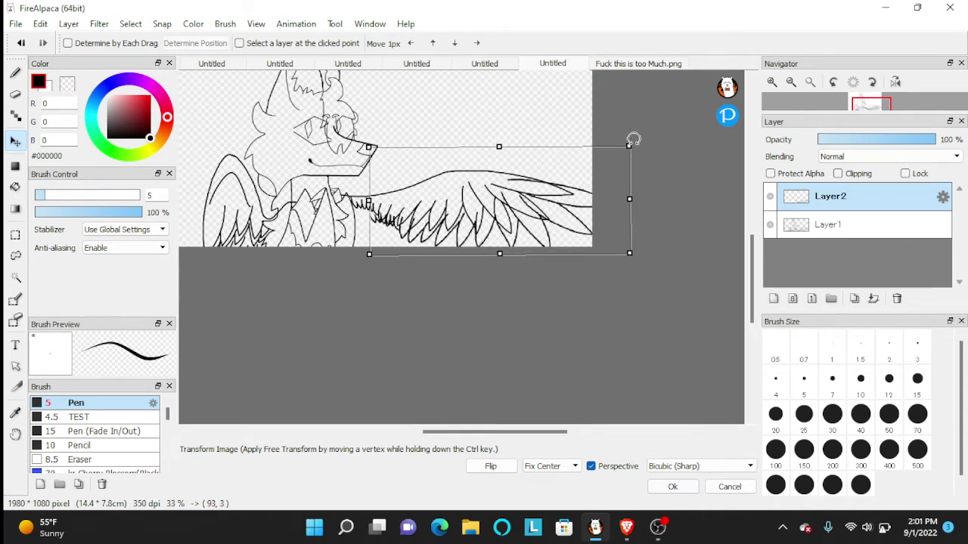
pyautogui.moveTo(567, 160); pyautogui.dragTo(525, 141)
# Clear the feather selection and shift the whole Layer1 character drawing to the left on the canvas
pyautogui.click(819, 226)
pyautogui.scroll(-2, 651, 242)
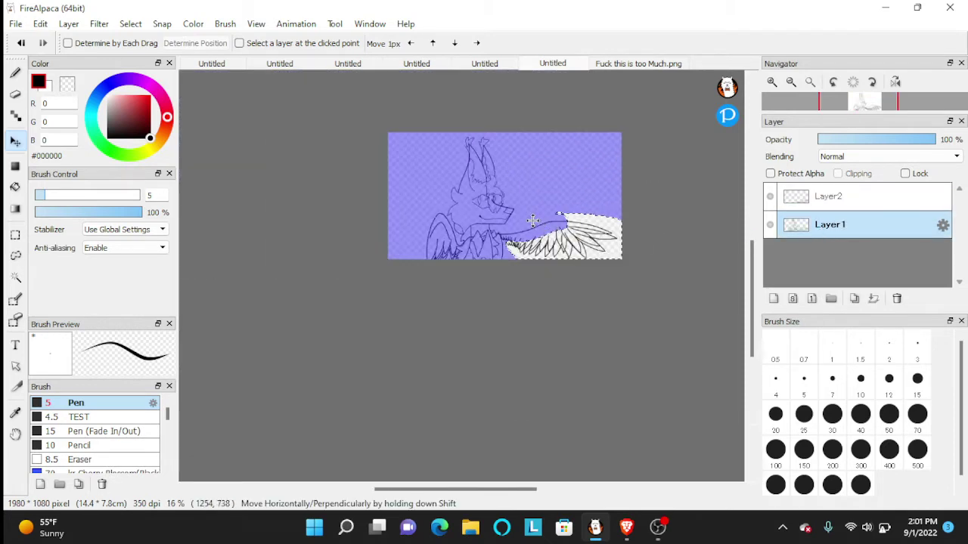
pyautogui.scroll(1, 535, 217)
pyautogui.click(13, 235)
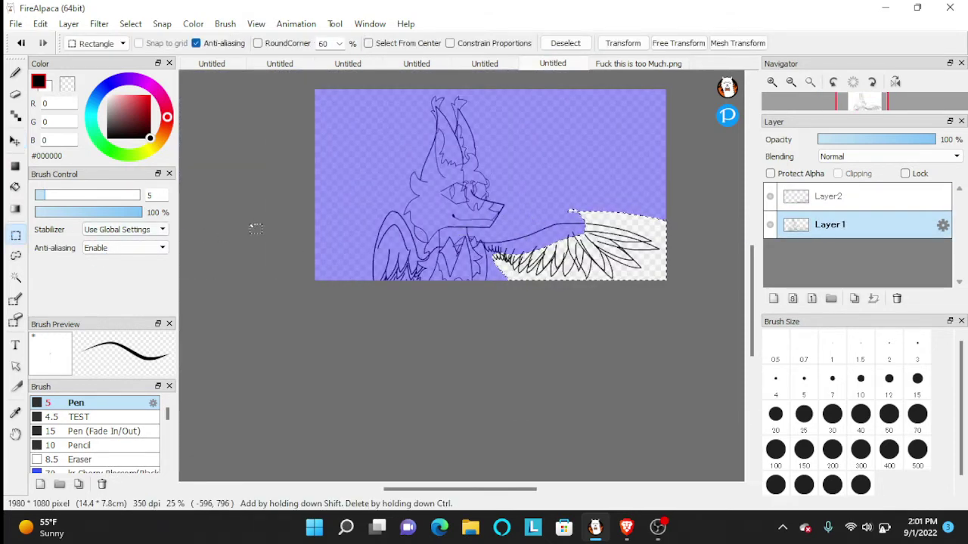
pyautogui.click(253, 224)
pyautogui.scroll(-2, 355, 222)
pyautogui.scroll(2, 417, 180)
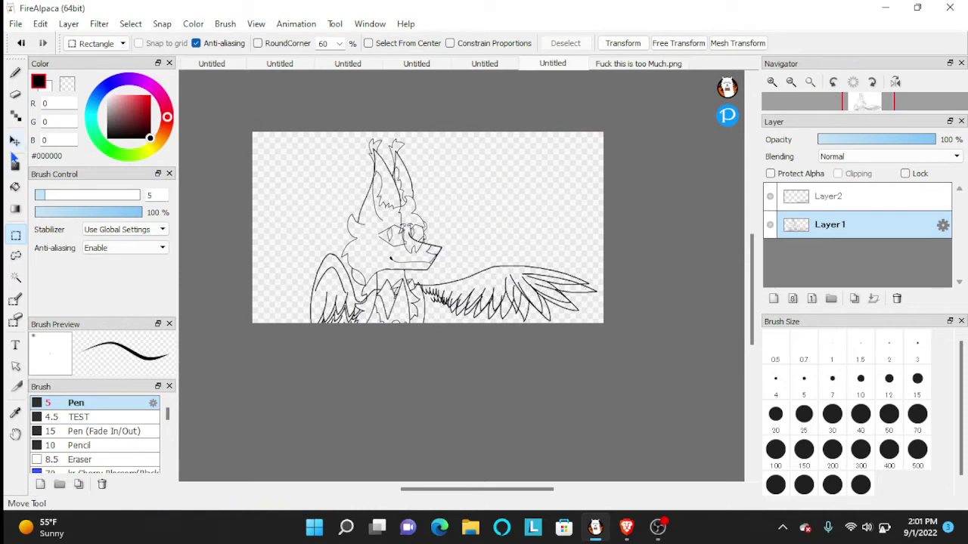
pyautogui.click(13, 157)
pyautogui.moveTo(405, 253); pyautogui.dragTo(370, 252)
# Enlarge the Layer2 feather copy, tilt it slightly counterclockwise, and place it beneath the original feathers as a second row
pyautogui.click(782, 196)
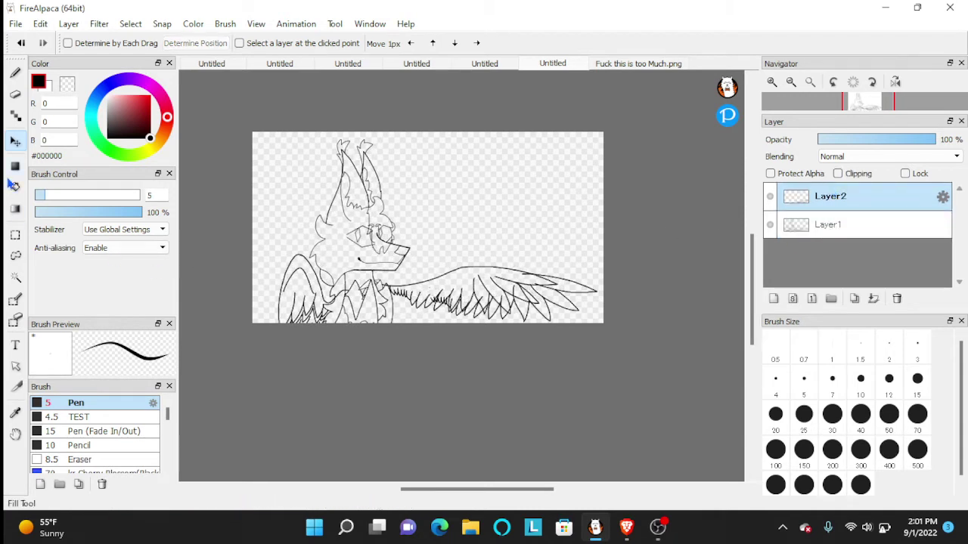
pyautogui.moveTo(543, 301); pyautogui.dragTo(537, 242)
pyautogui.hotkey('ctrl', 't')
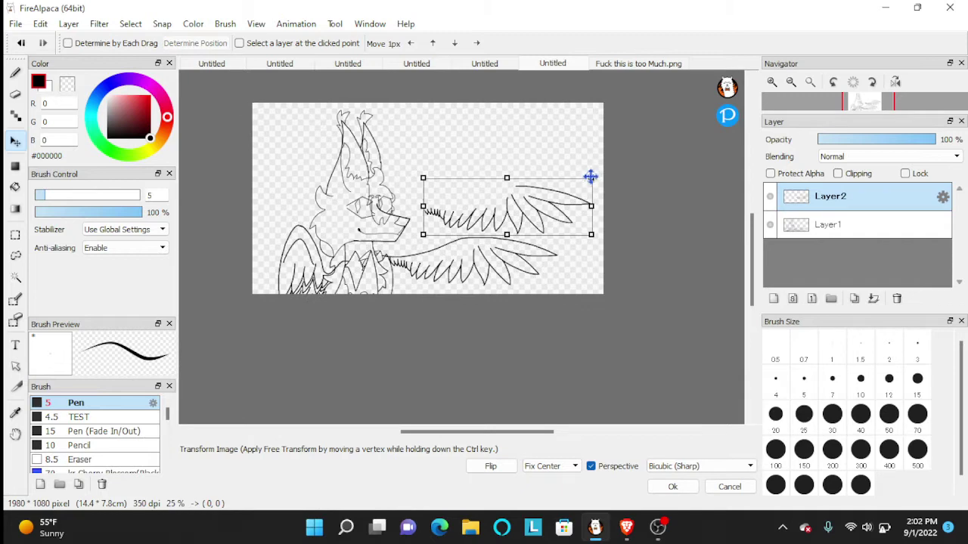
pyautogui.moveTo(591, 176); pyautogui.dragTo(608, 161)
pyautogui.moveTo(560, 206); pyautogui.dragTo(560, 272)
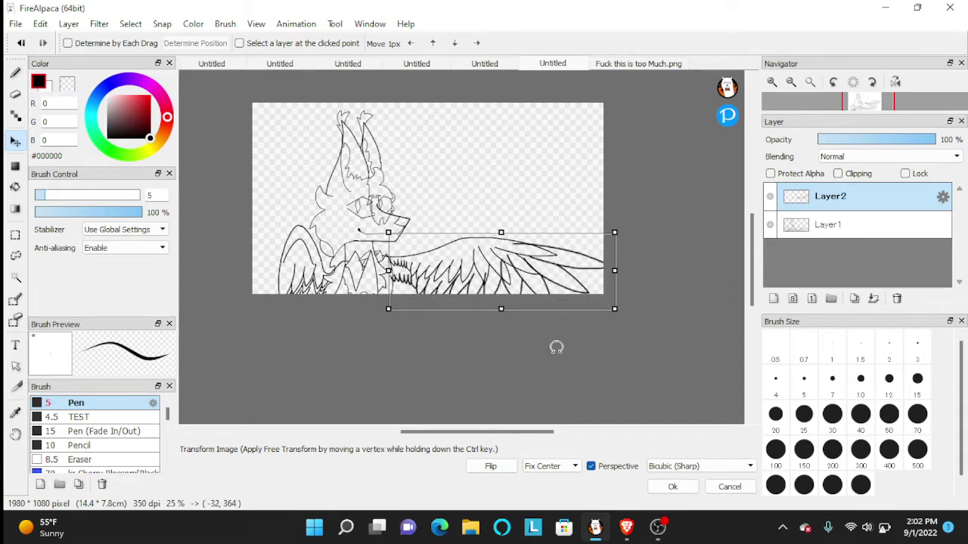
pyautogui.moveTo(567, 350); pyautogui.dragTo(573, 344)
pyautogui.moveTo(539, 266); pyautogui.dragTo(537, 267)
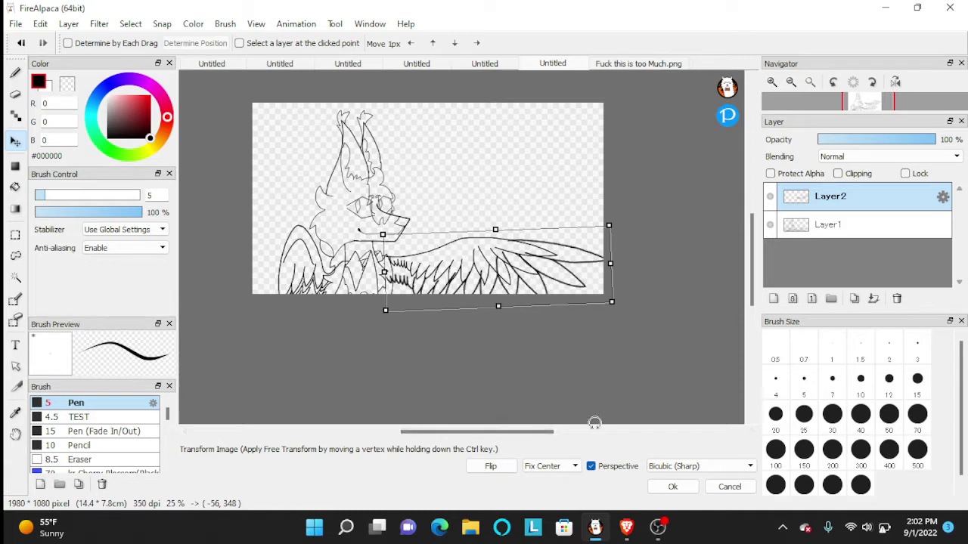
pyautogui.click(655, 487)
# With a size 15 eraser, remove the Layer2 line that crosses into the uppermost original feather near the wing tip
pyautogui.press('m')
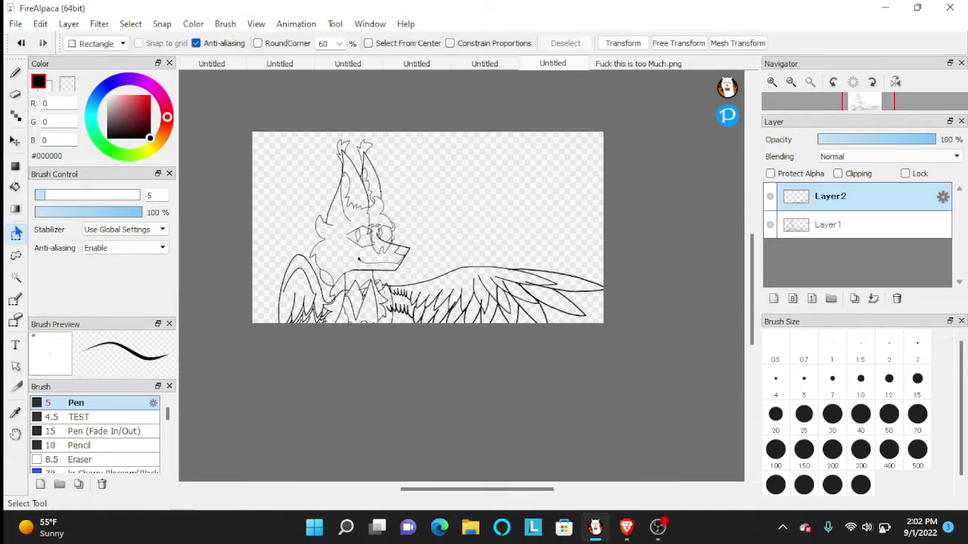
pyautogui.press('e')
pyautogui.scroll(8, 555, 288)
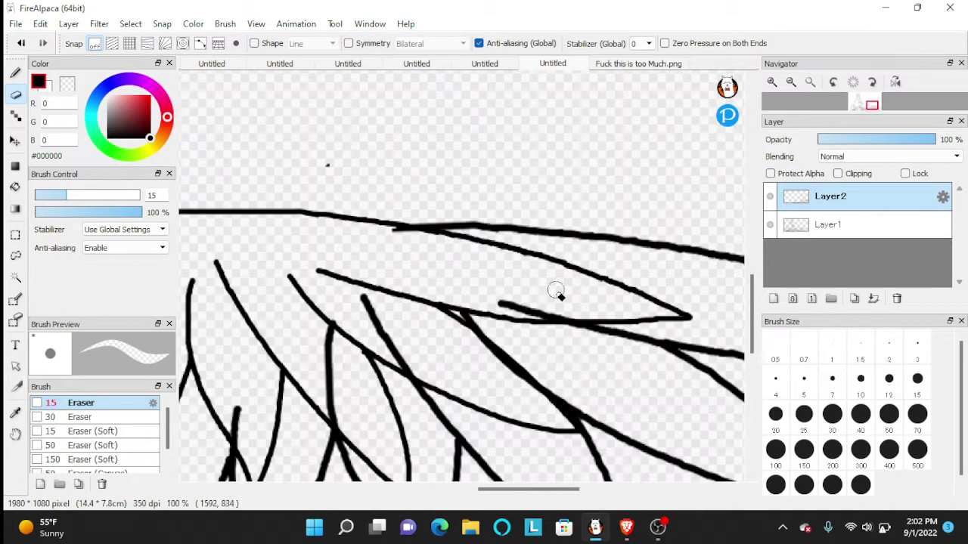
pyautogui.moveTo(480, 301)
pyautogui.mouseDown()
pyautogui.moveTo(375, 286)
pyautogui.moveTo(556, 324)
pyautogui.moveTo(545, 336)
pyautogui.moveTo(641, 310)
pyautogui.mouseUp()
pyautogui.scroll(-2, 641, 310)
pyautogui.scroll(-2, 643, 330)
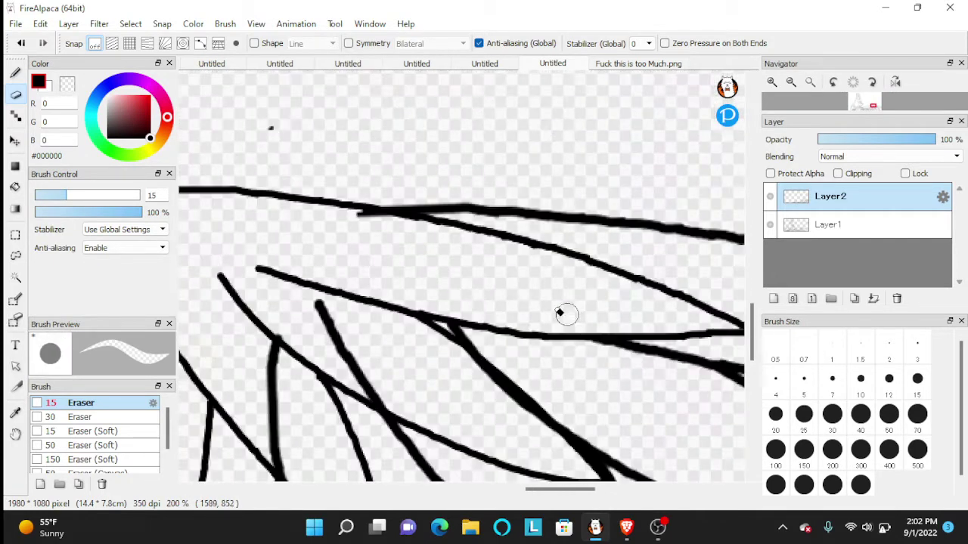
pyautogui.scroll(1, 330, 228)
pyautogui.scroll(-3, 317, 208)
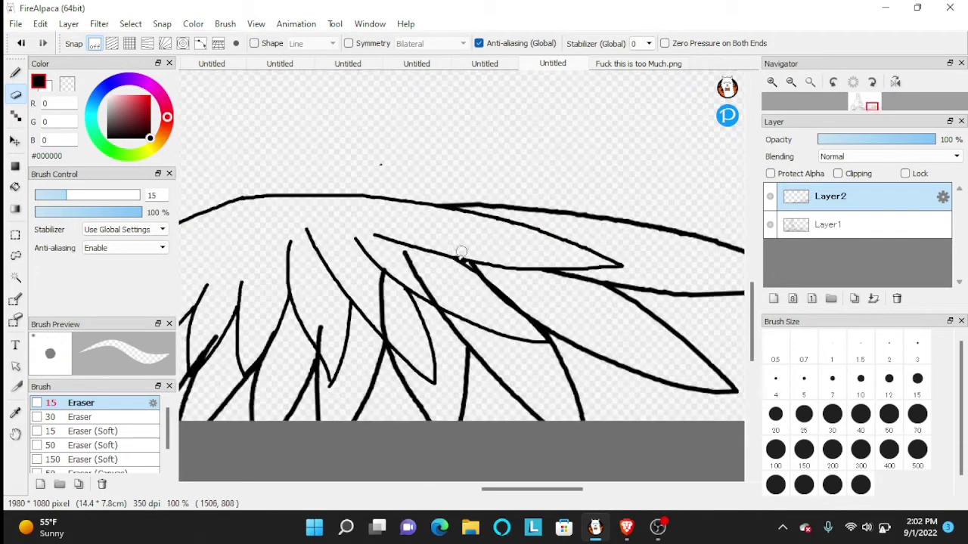
# Erase the doubled Layer2 line running along the edge of the second long feather
pyautogui.scroll(4, 478, 276)
pyautogui.scroll(-2, 502, 239)
pyautogui.scroll(-2, 490, 230)
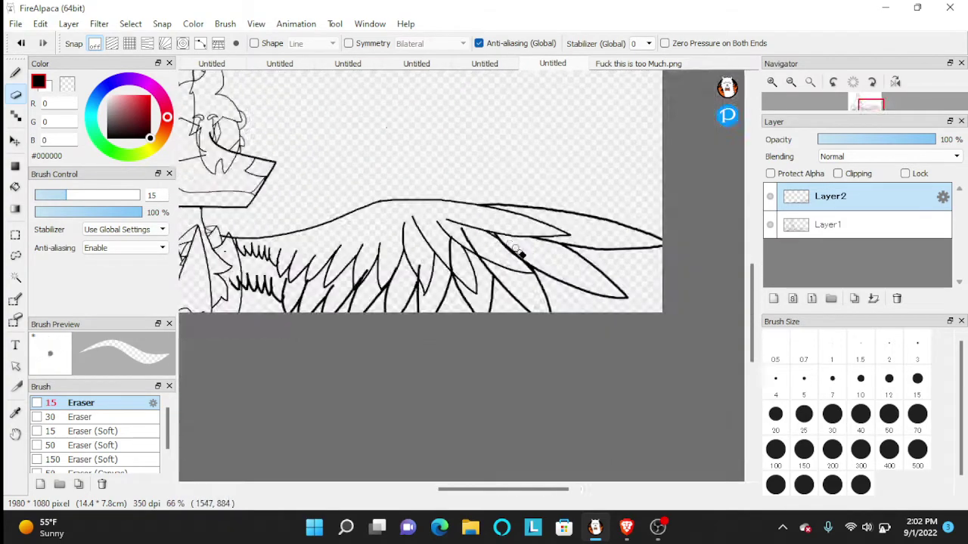
pyautogui.scroll(3, 537, 292)
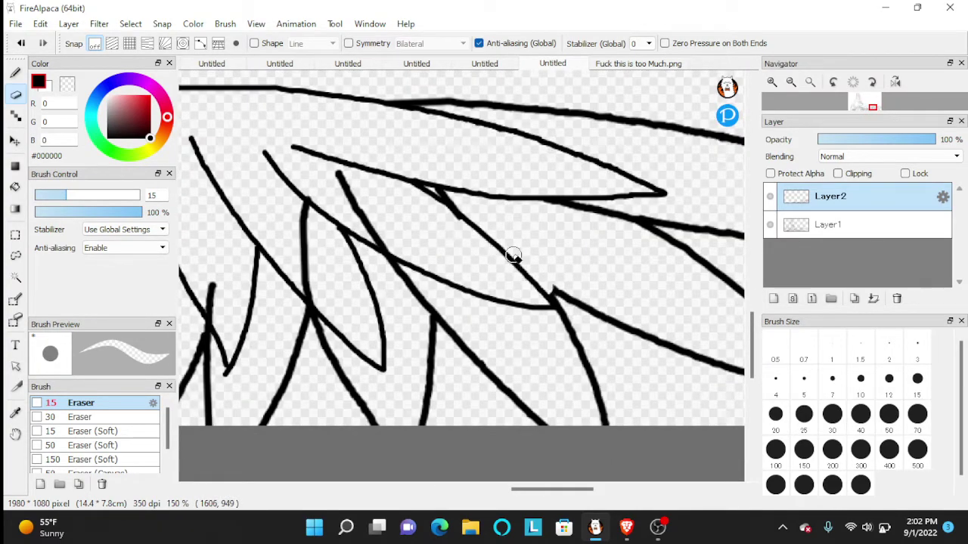
pyautogui.moveTo(417, 187); pyautogui.dragTo(551, 293)
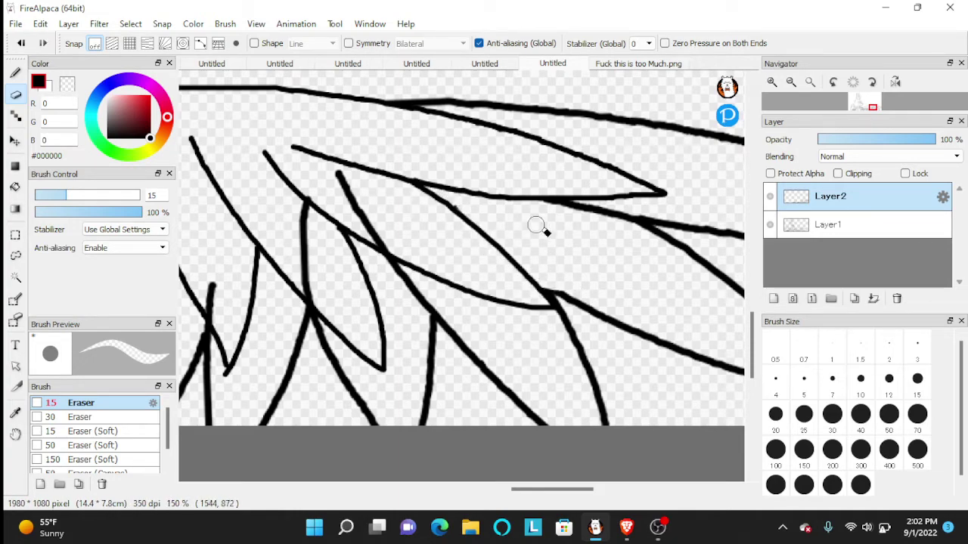
# Erase the Layer2 line ends showing inside the next two long feathers toward the middle of the wing
pyautogui.scroll(-2, 537, 227)
pyautogui.scroll(3, 449, 97)
pyautogui.moveTo(425, 84); pyautogui.dragTo(523, 239)
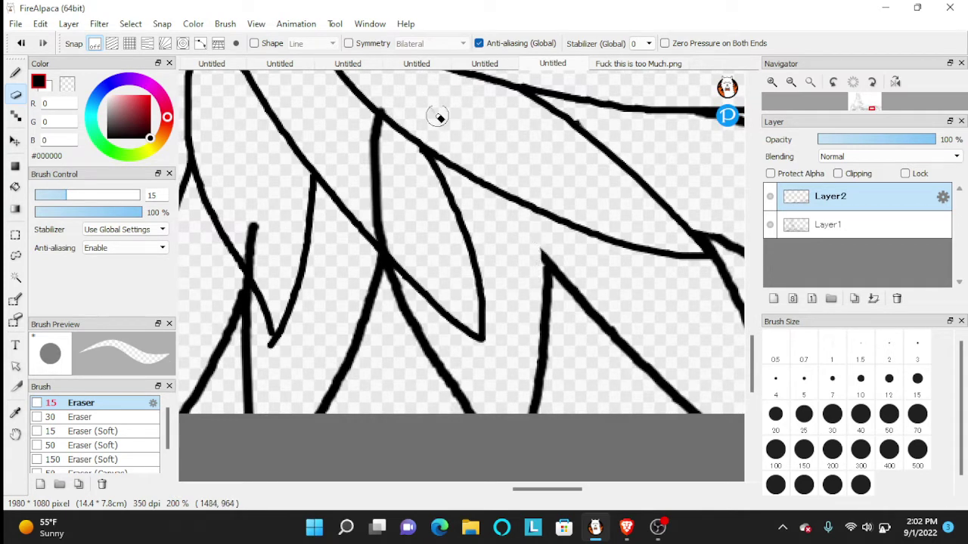
pyautogui.scroll(-1, 438, 117)
pyautogui.scroll(1, 470, 215)
pyautogui.moveTo(400, 137)
pyautogui.mouseDown()
pyautogui.moveTo(419, 271)
pyautogui.moveTo(383, 189)
pyautogui.mouseUp()
# Erase the overlapping Layer2 line tips that poke into the original mid-wing feathers
pyautogui.scroll(-3, 413, 180)
pyautogui.scroll(3, 379, 217)
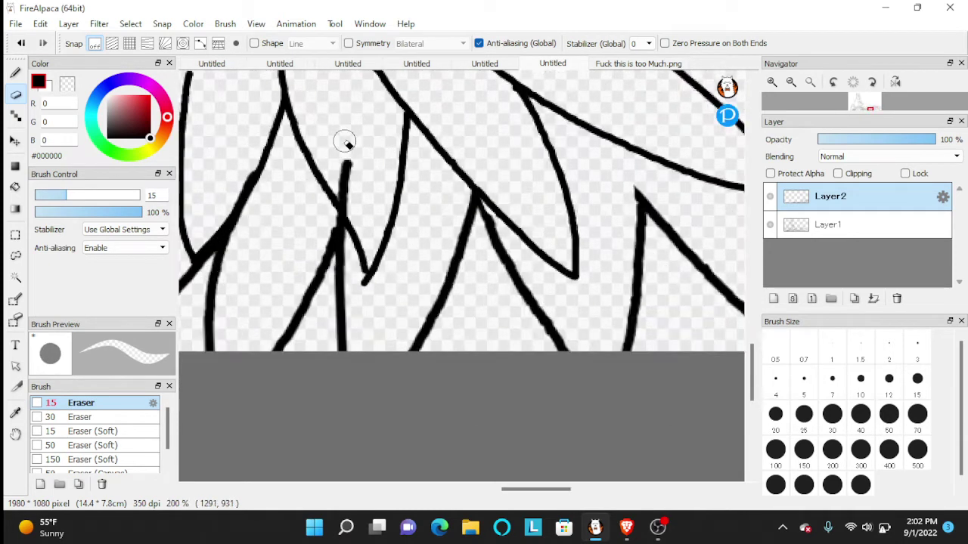
pyautogui.moveTo(342, 139); pyautogui.dragTo(359, 231)
pyautogui.scroll(-2, 400, 181)
pyautogui.scroll(1, 370, 178)
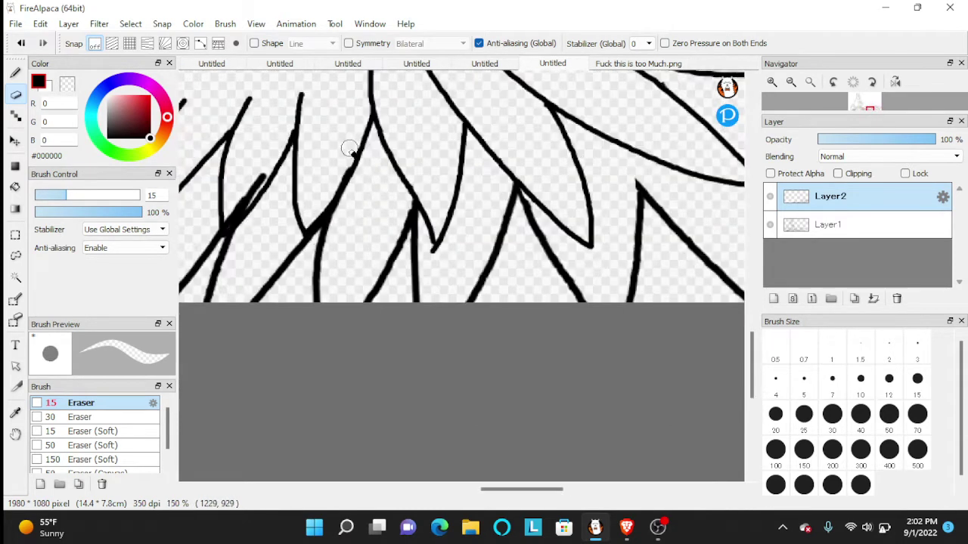
pyautogui.scroll(-2, 310, 217)
pyautogui.scroll(3, 368, 153)
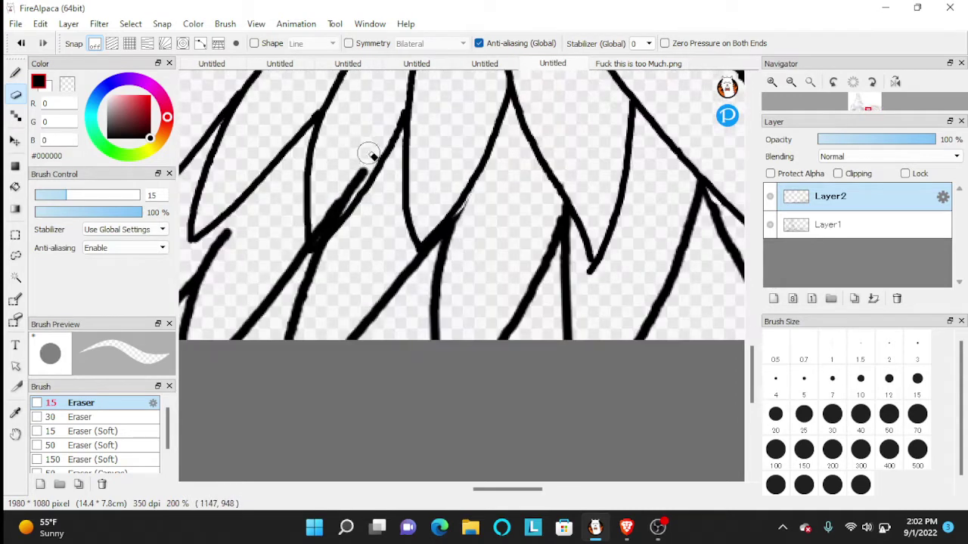
pyautogui.scroll(-2, 319, 230)
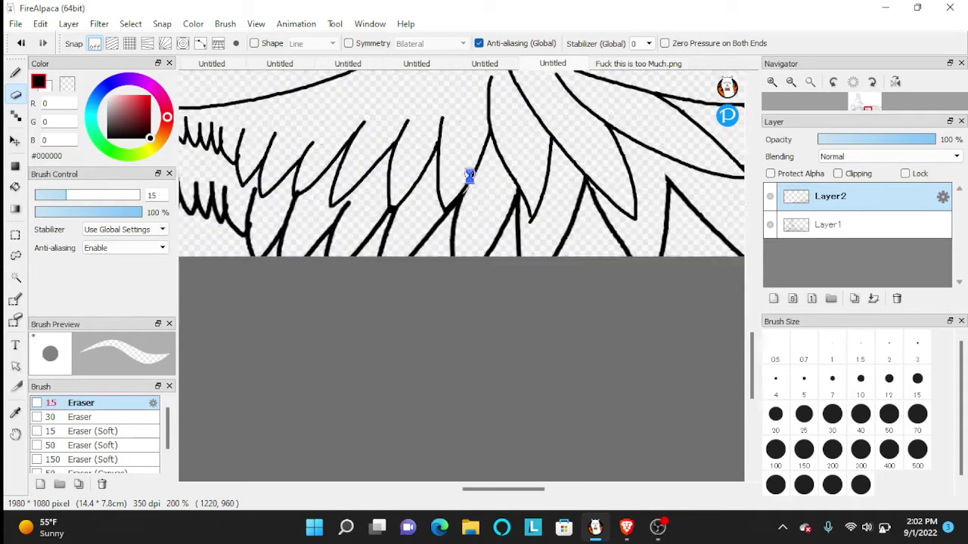
# Erase the lower feather row's end that crosses the body outline and clean up the short feathers beside it
pyautogui.scroll(-2, 469, 173)
pyautogui.scroll(4, 300, 194)
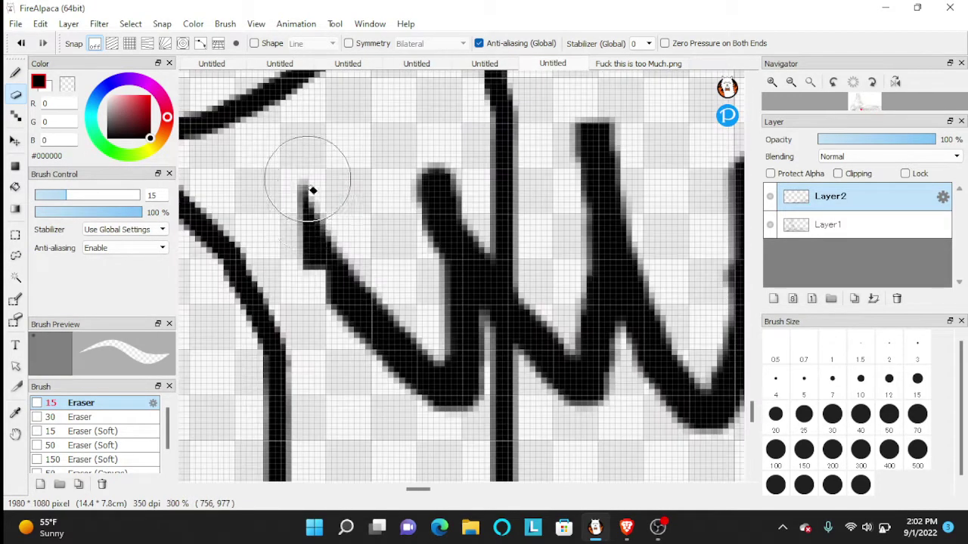
pyautogui.moveTo(312, 192)
pyautogui.mouseDown()
pyautogui.moveTo(357, 304)
pyautogui.moveTo(440, 383)
pyautogui.moveTo(430, 200)
pyautogui.moveTo(446, 221)
pyautogui.moveTo(465, 346)
pyautogui.moveTo(427, 393)
pyautogui.mouseUp()
pyautogui.scroll(-1, 371, 246)
pyautogui.scroll(-5, 372, 245)
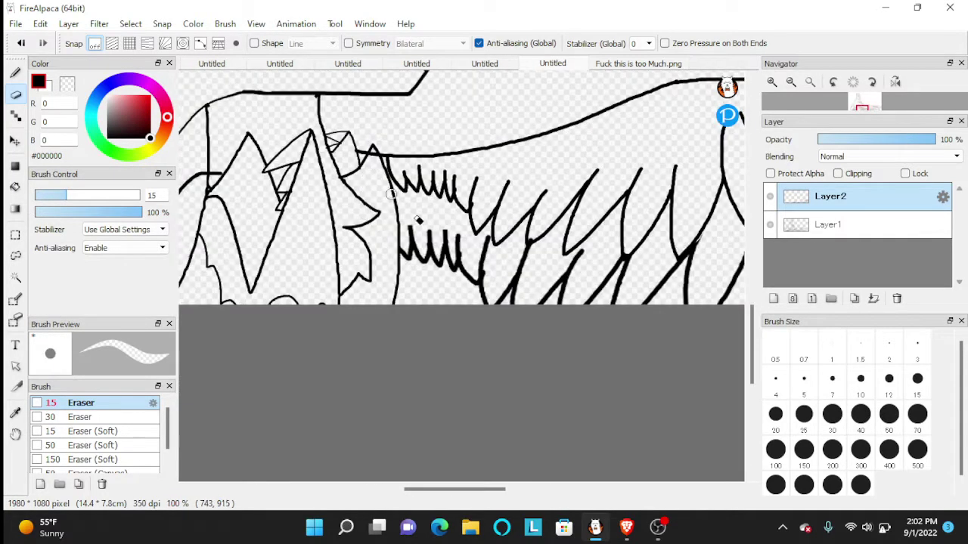
pyautogui.scroll(4, 419, 220)
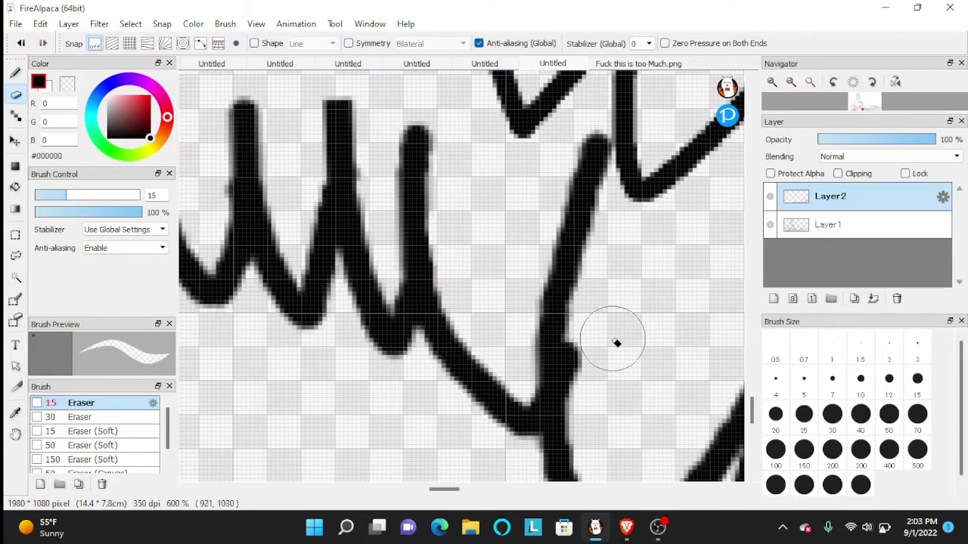
pyautogui.scroll(-2, 529, 320)
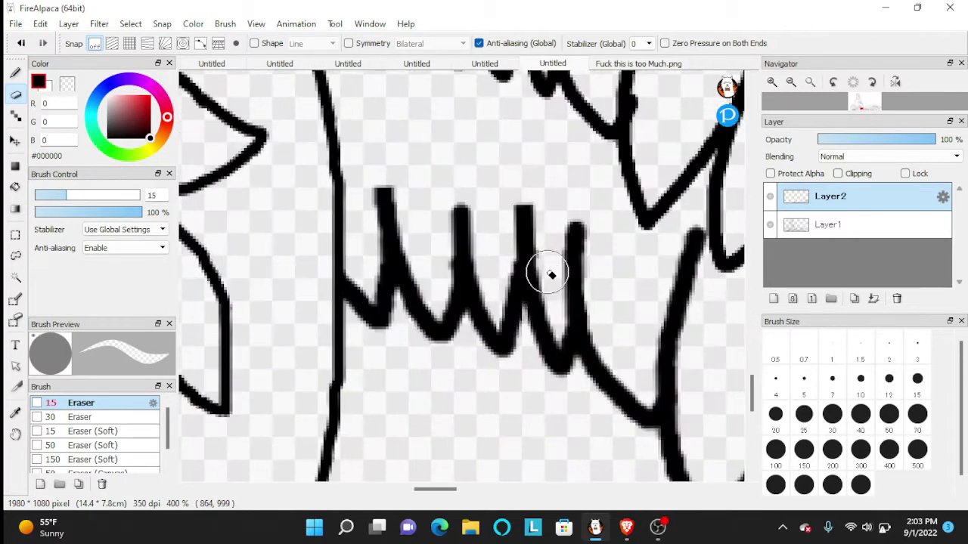
# Erase the Layer2 line tips that overlap the upper feathers' points along the mid-wing junctions
pyautogui.scroll(-4, 551, 275)
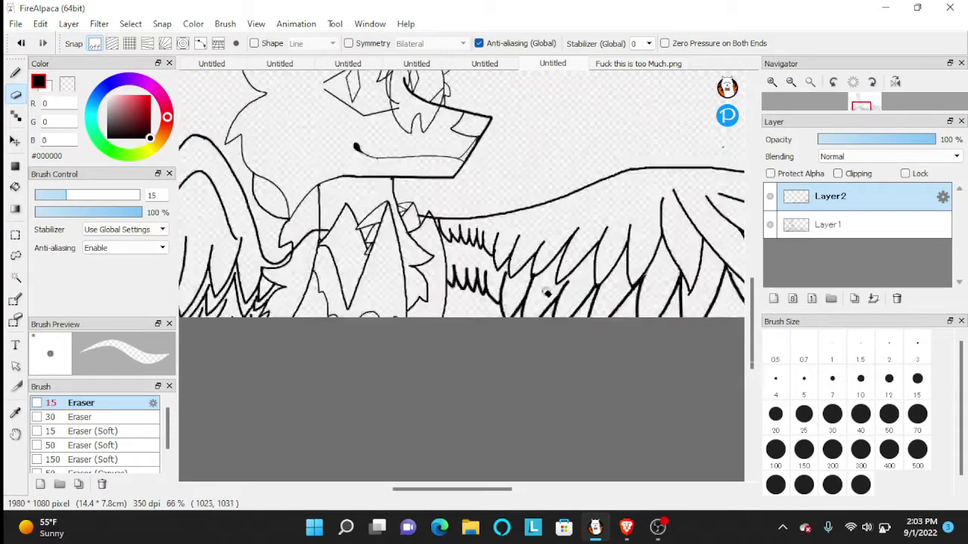
pyautogui.scroll(4, 547, 294)
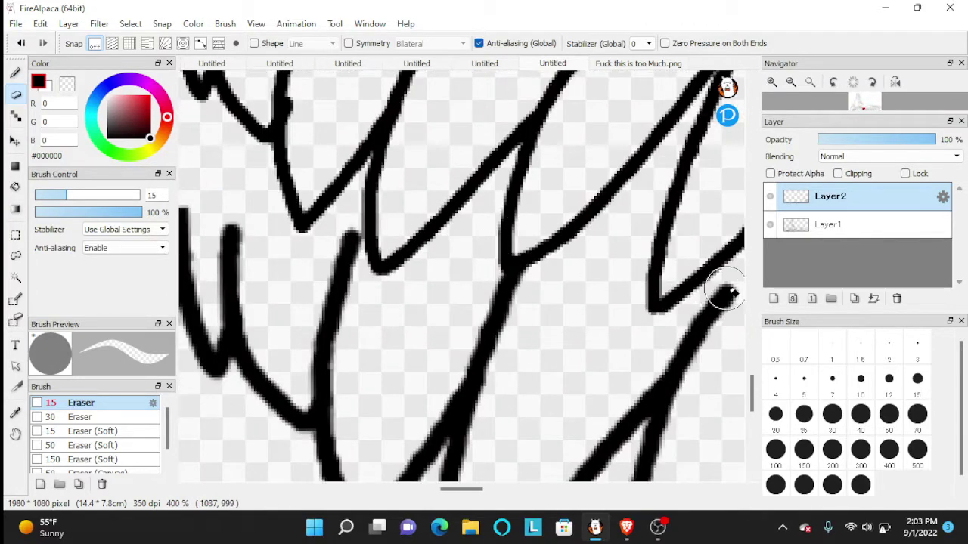
pyautogui.scroll(-4, 724, 293)
pyautogui.scroll(4, 670, 297)
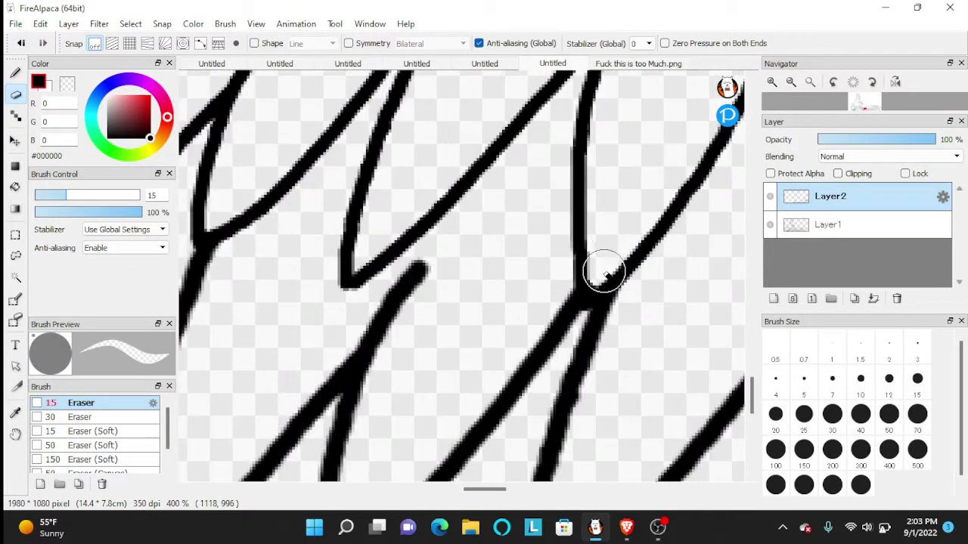
pyautogui.scroll(-3, 599, 281)
pyautogui.scroll(2, 626, 242)
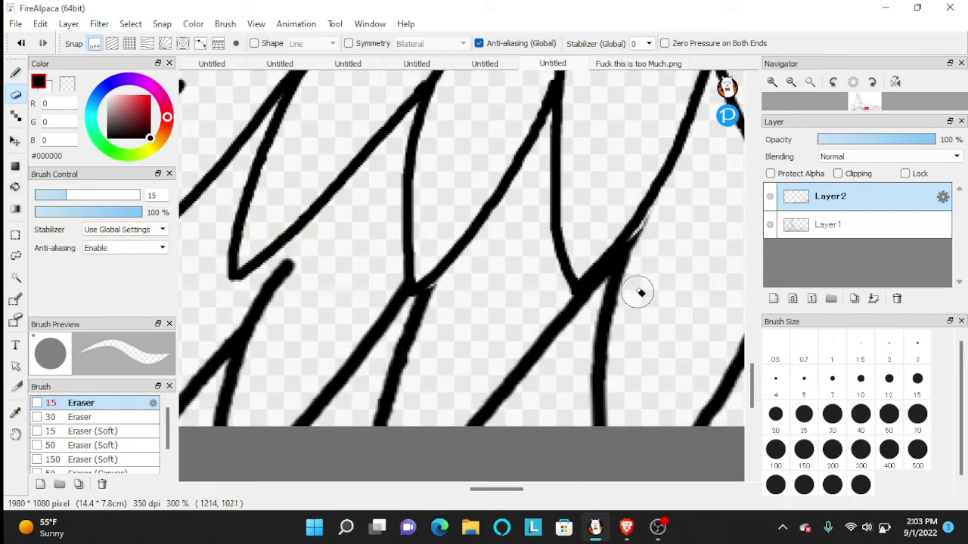
pyautogui.moveTo(639, 293); pyautogui.dragTo(650, 239)
pyautogui.hotkey('ctrl', 'z')
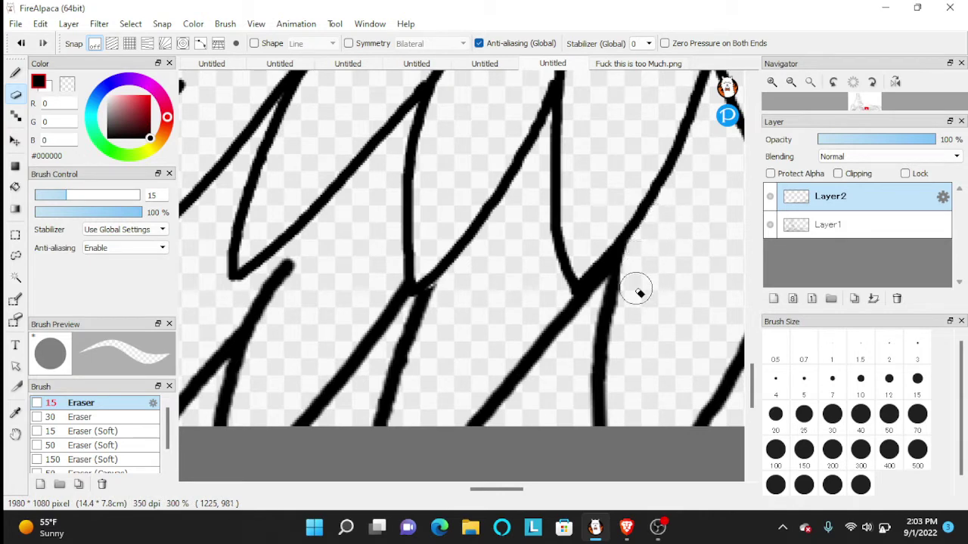
# Join the next two lower mid-wing feathers to the upper row's lines with size 5 Pen strokes
pyautogui.scroll(3, 576, 280)
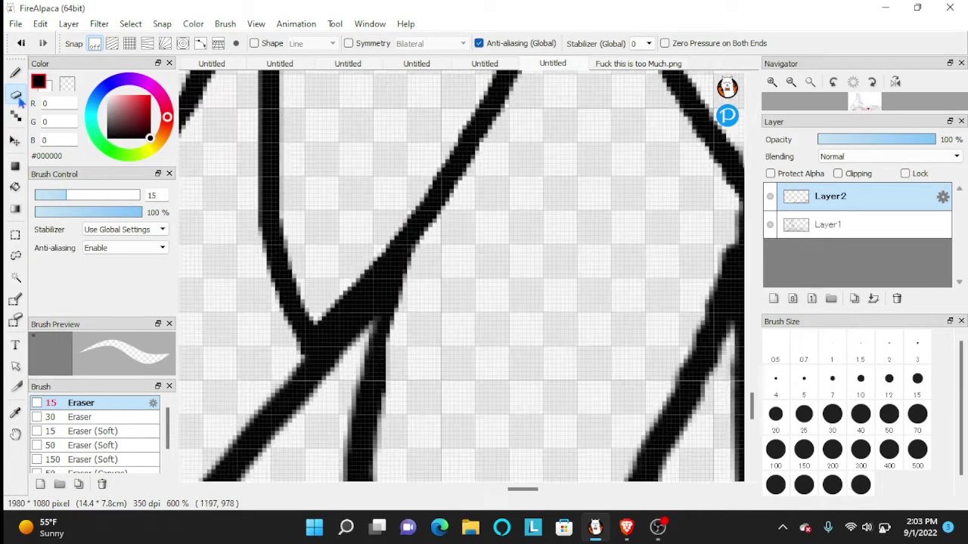
pyautogui.press('b')
pyautogui.moveTo(354, 427)
pyautogui.mouseDown()
pyautogui.moveTo(385, 287)
pyautogui.moveTo(449, 151)
pyautogui.moveTo(454, 174)
pyautogui.mouseUp()
pyautogui.scroll(-3, 522, 280)
pyautogui.scroll(5, 522, 280)
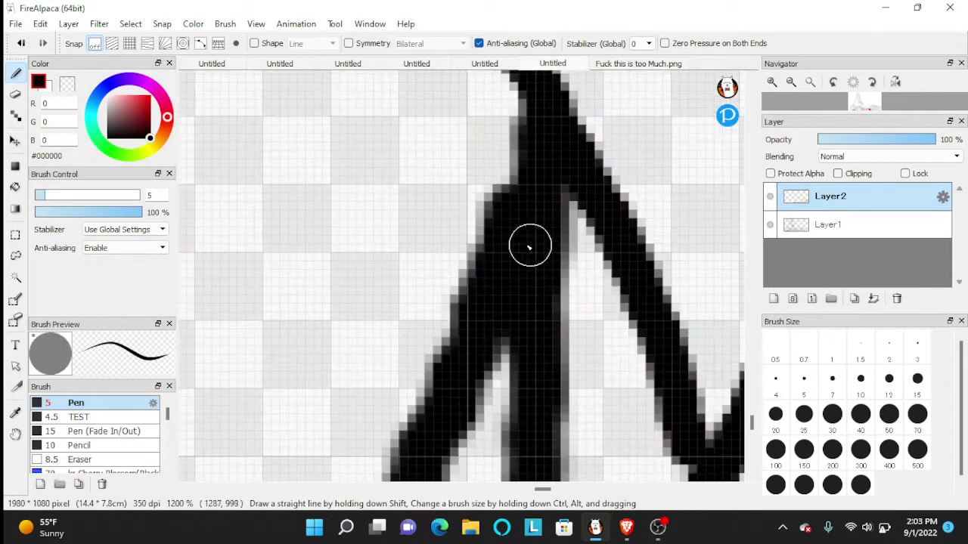
pyautogui.moveTo(529, 242)
pyautogui.mouseDown()
pyautogui.moveTo(502, 235)
pyautogui.moveTo(533, 75)
pyautogui.mouseUp()
pyautogui.scroll(-5, 507, 262)
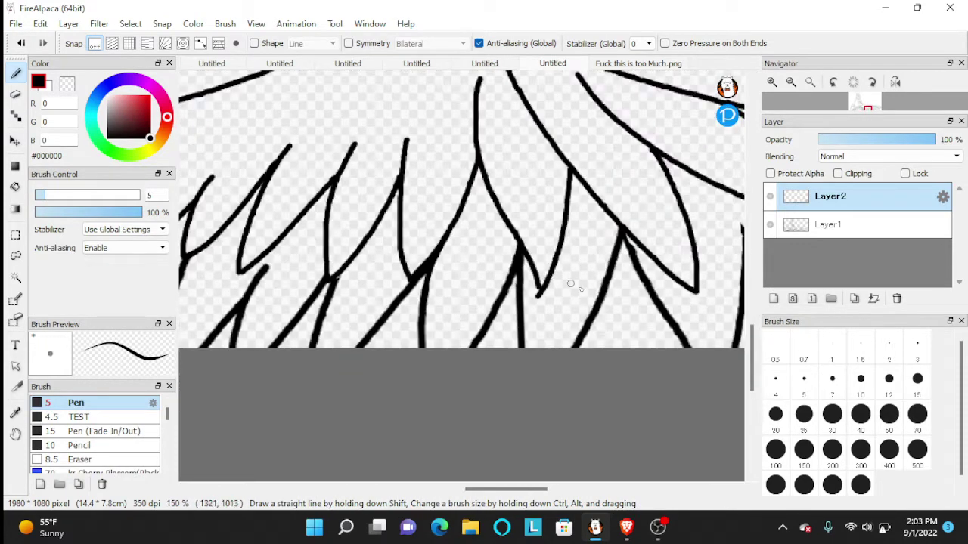
# Close the next lower feather's top against the upper feather's edge and extend the following feather's tip upward with the Pen
pyautogui.scroll(2, 398, 310)
pyautogui.scroll(3, 413, 319)
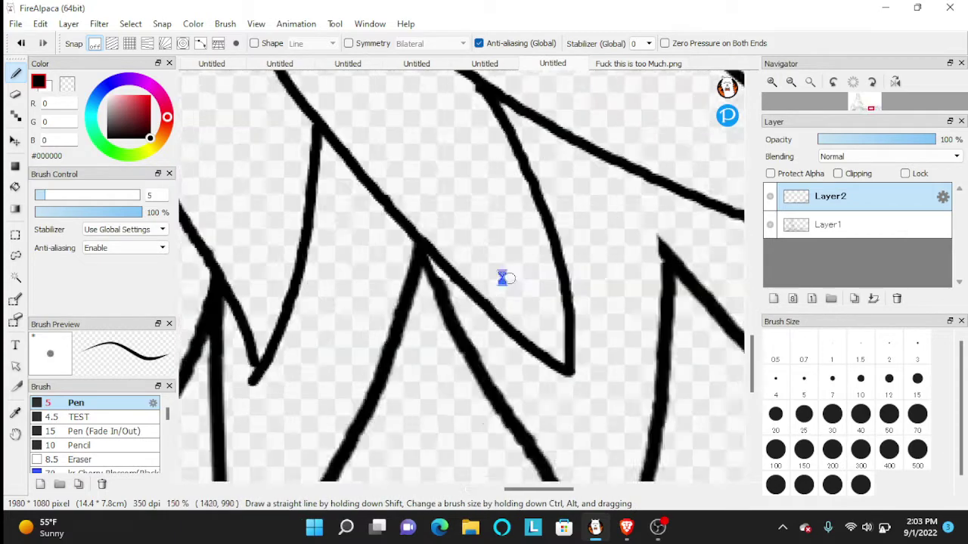
pyautogui.moveTo(429, 291); pyautogui.dragTo(399, 213)
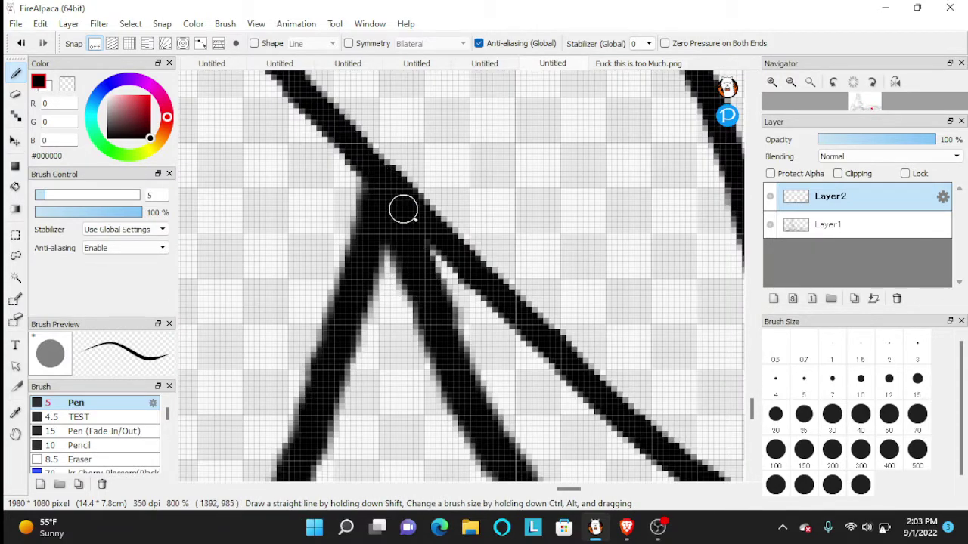
pyautogui.scroll(-4, 403, 210)
pyautogui.scroll(4, 550, 260)
pyautogui.moveTo(530, 328)
pyautogui.mouseDown()
pyautogui.moveTo(516, 224)
pyautogui.moveTo(474, 162)
pyautogui.mouseUp()
# Connect the outer lower feather's line to the edge of the long upper feather near its tip with the Pen
pyautogui.scroll(-5, 538, 264)
pyautogui.scroll(5, 562, 267)
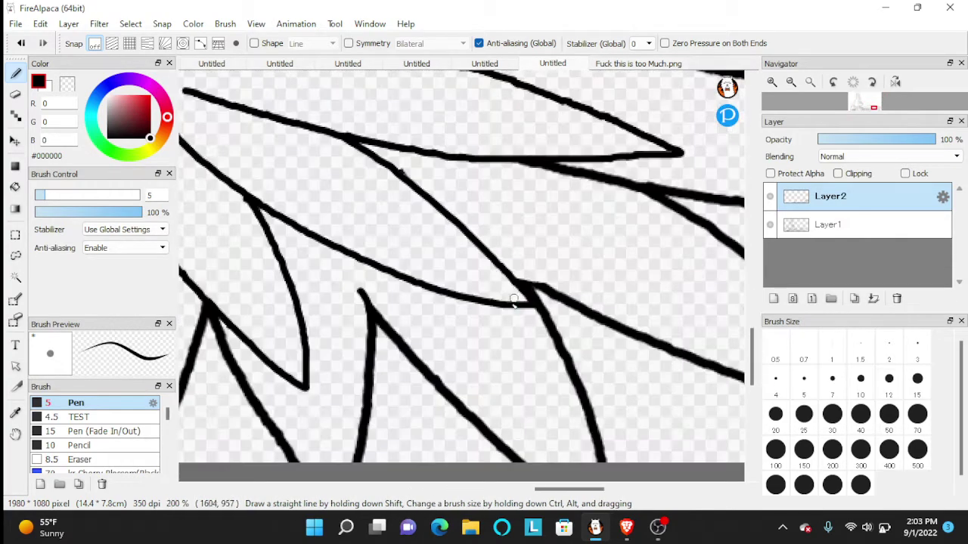
pyautogui.moveTo(580, 265); pyautogui.dragTo(500, 238)
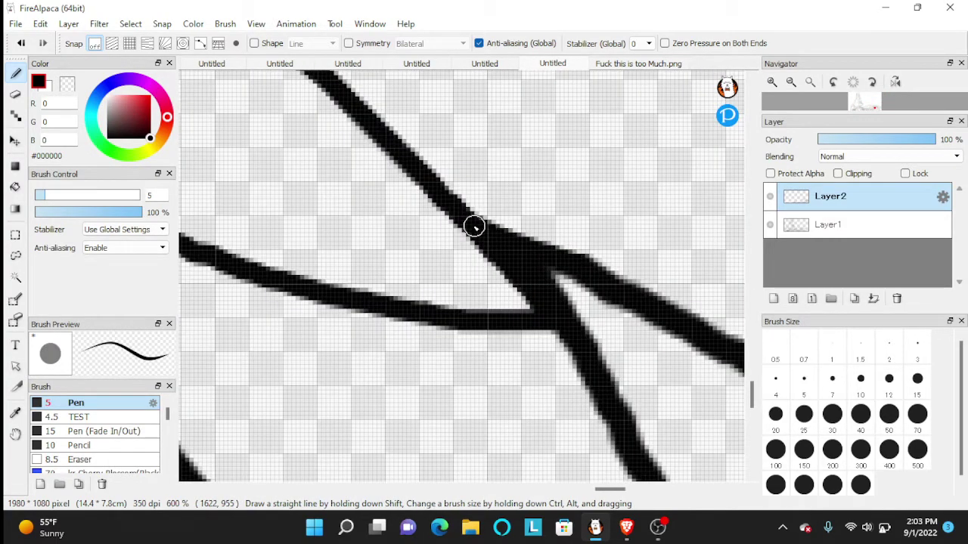
pyautogui.scroll(-4, 474, 227)
pyautogui.scroll(4, 508, 270)
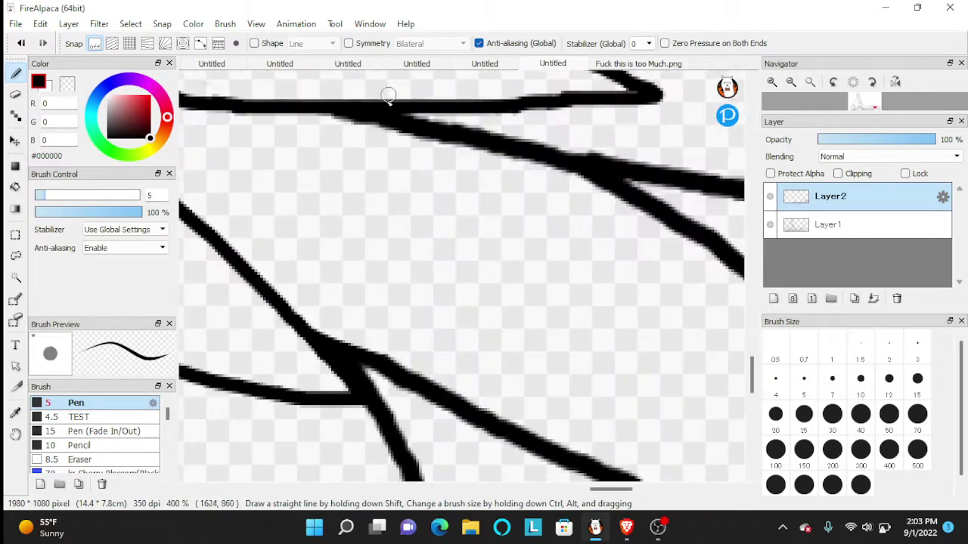
# Erase the Layer2 line end that overlaps the underside of the uppermost original feather, using the size 15 Eraser
pyautogui.scroll(-3, 388, 96)
pyautogui.scroll(2, 302, 151)
pyautogui.click(15, 95)
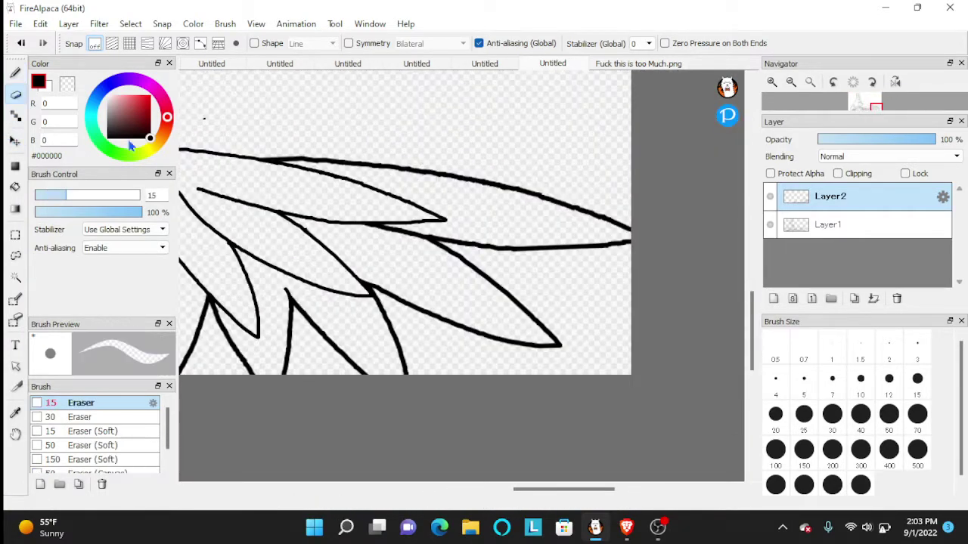
pyautogui.scroll(2, 420, 246)
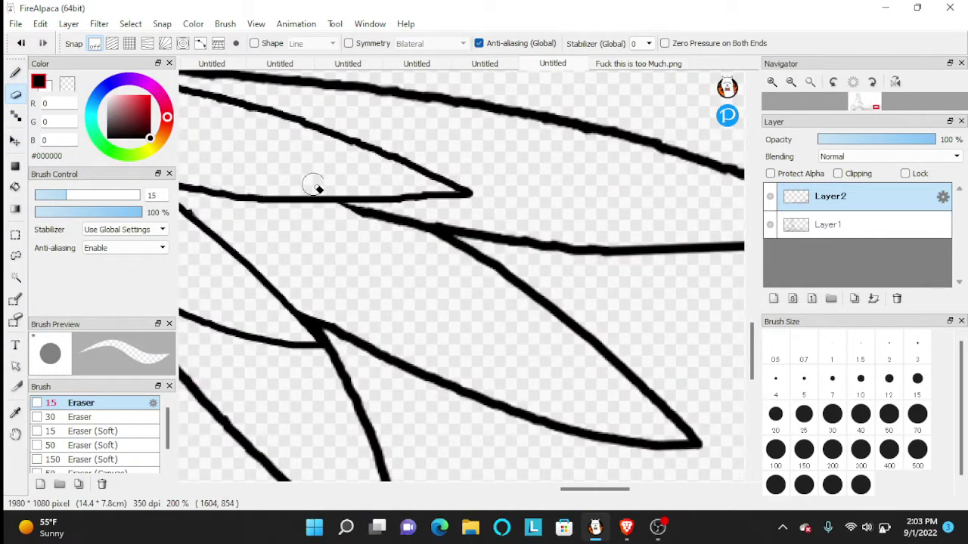
pyautogui.moveTo(372, 220); pyautogui.dragTo(327, 203)
# Reconnect the trimmed feather line to the underside of the uppermost original feather with a size 7 Pen stroke
pyautogui.click(16, 73)
pyautogui.scroll(2, 370, 240)
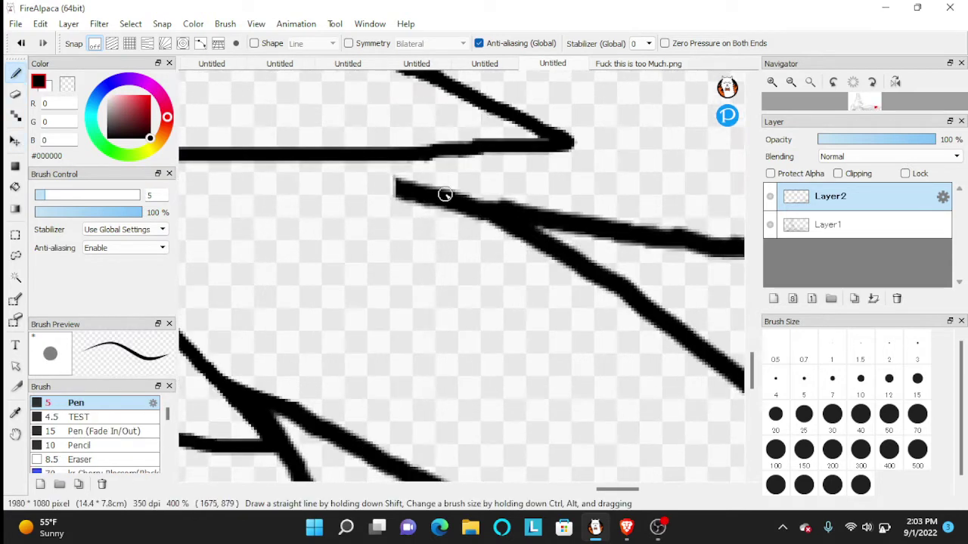
pyautogui.moveTo(428, 197); pyautogui.dragTo(313, 186)
pyautogui.hotkey('ctrl', 'z')
pyautogui.click(832, 383)
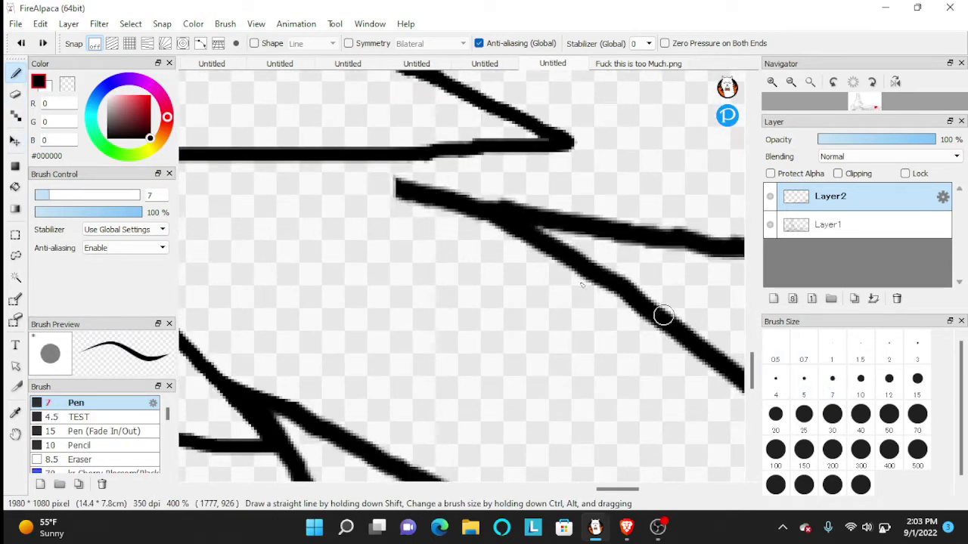
pyautogui.moveTo(458, 204); pyautogui.dragTo(276, 177)
pyautogui.scroll(-3, 520, 277)
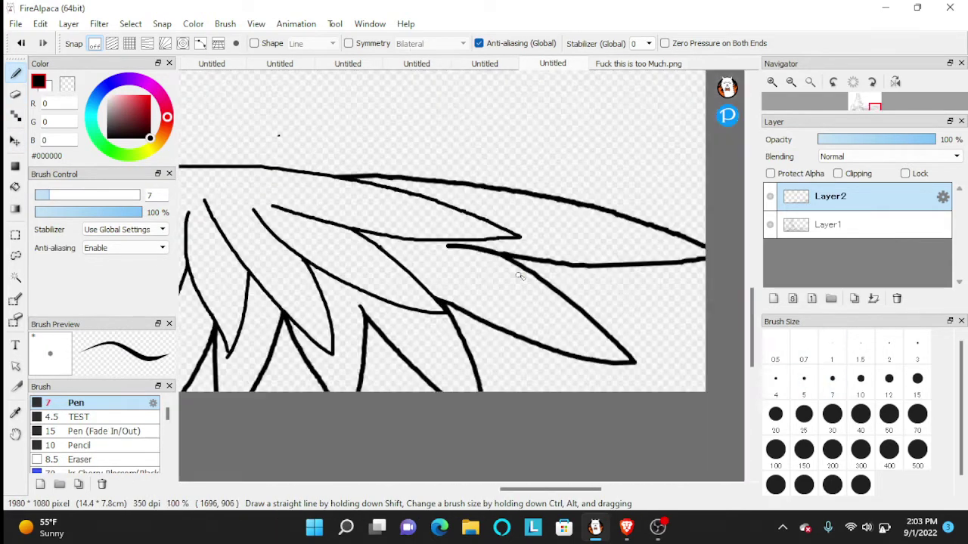
pyautogui.scroll(5, 452, 233)
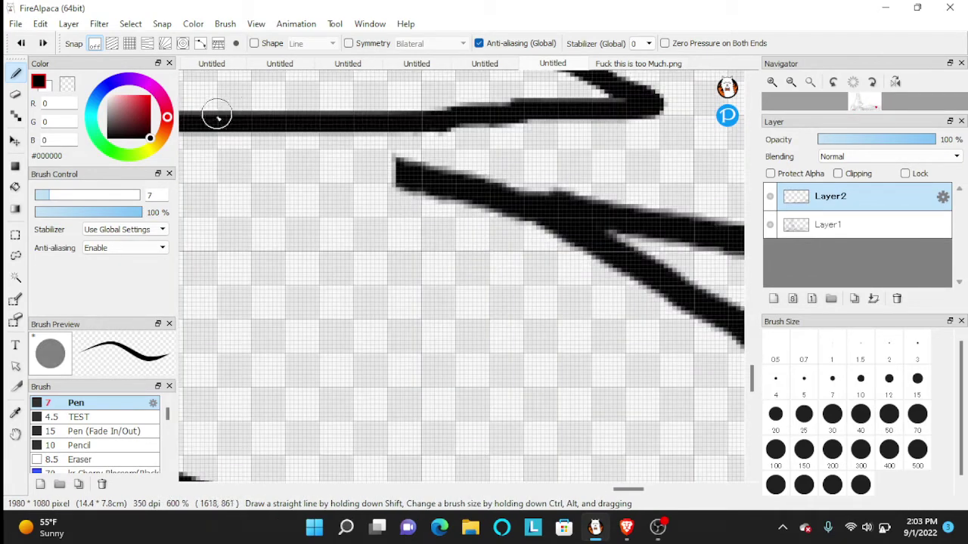
pyautogui.moveTo(217, 115); pyautogui.dragTo(558, 223)
pyautogui.scroll(-5, 521, 259)
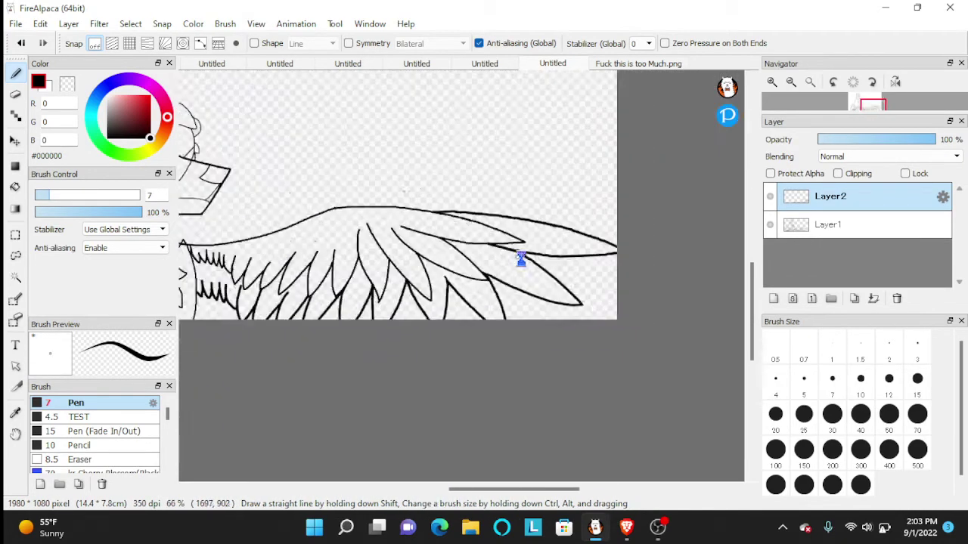
# Extend the joined line inward along the underside of the uppermost original feather to taper the junction
pyautogui.scroll(-2, 521, 259)
pyautogui.scroll(10, 454, 219)
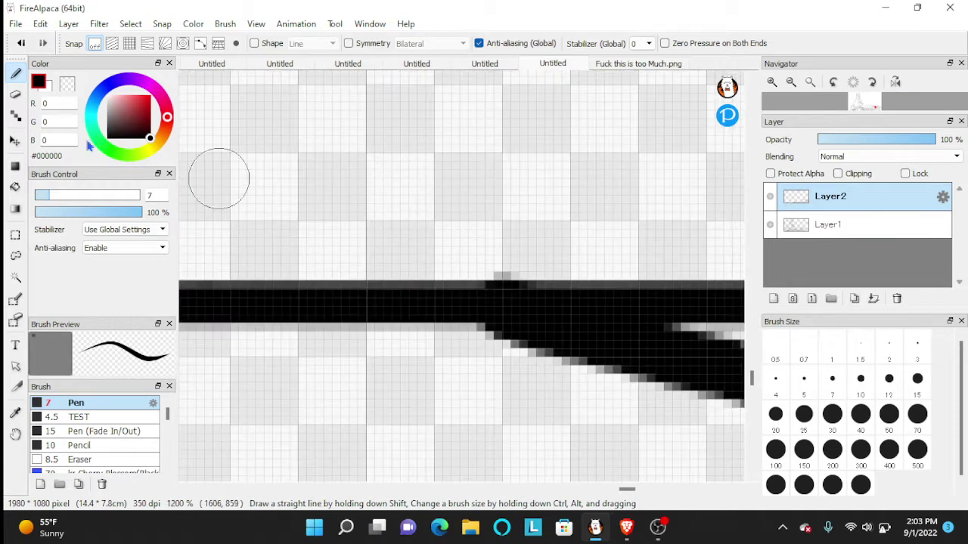
pyautogui.press('e')
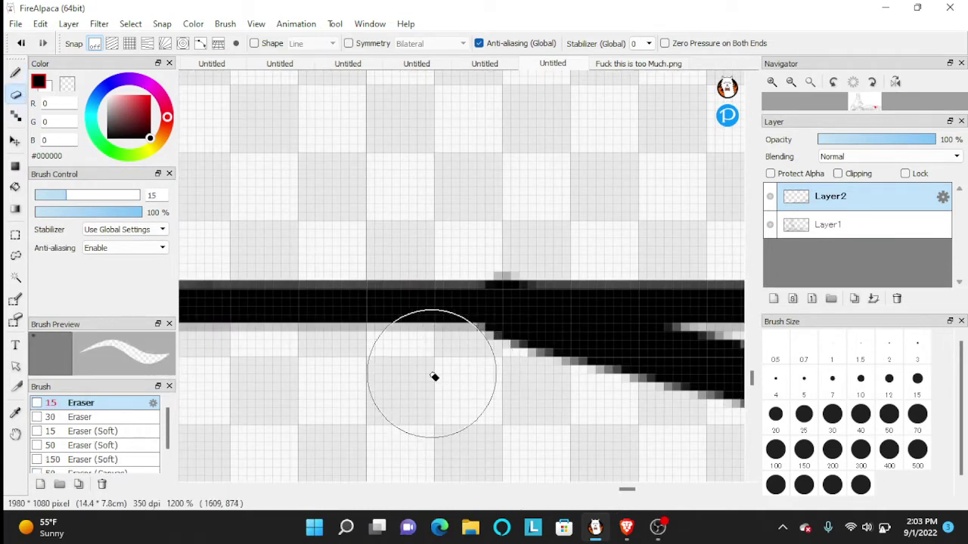
pyautogui.scroll(-3, 443, 365)
pyautogui.scroll(3, 460, 378)
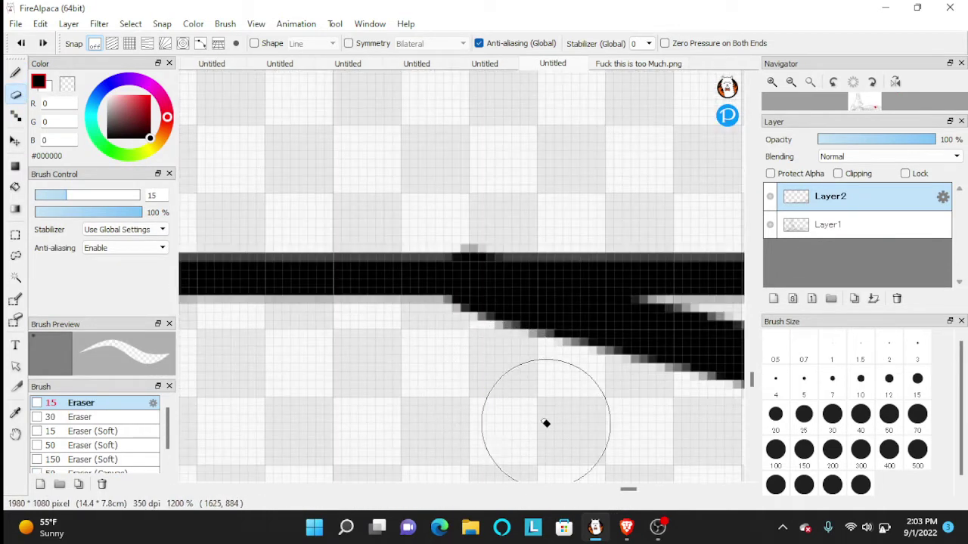
pyautogui.click(15, 72)
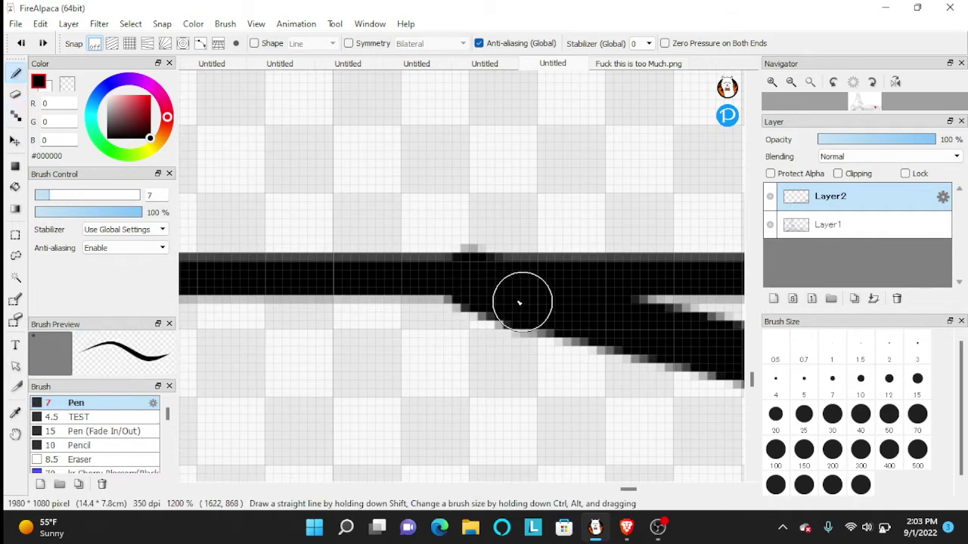
pyautogui.moveTo(520, 302); pyautogui.dragTo(329, 271)
# Erase the Pen overshoot above and below the new junction with the size 15 Eraser
pyautogui.click(15, 93)
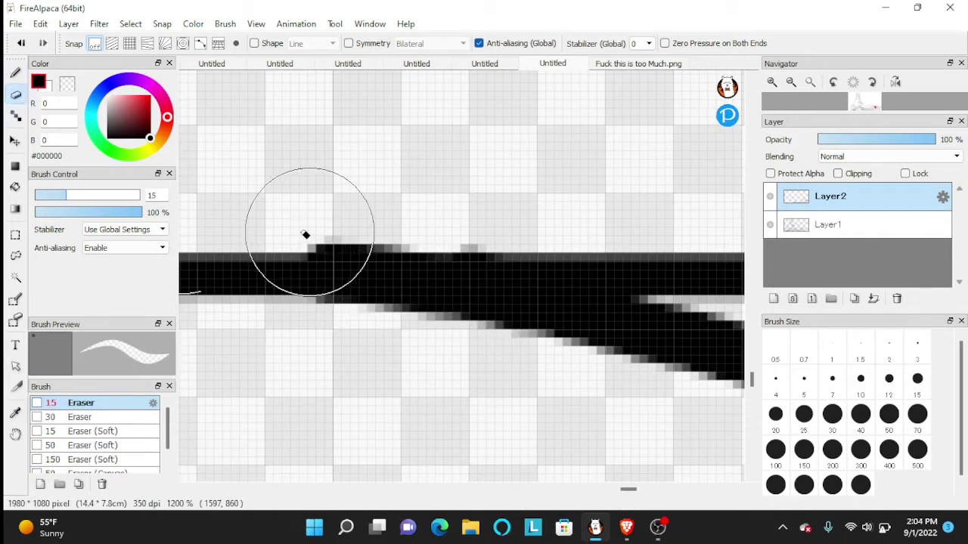
pyautogui.moveTo(309, 226)
pyautogui.mouseDown()
pyautogui.moveTo(383, 220)
pyautogui.moveTo(264, 224)
pyautogui.mouseUp()
pyautogui.moveTo(304, 343)
pyautogui.mouseDown()
pyautogui.moveTo(453, 418)
pyautogui.moveTo(511, 424)
pyautogui.moveTo(502, 400)
pyautogui.moveTo(456, 379)
pyautogui.moveTo(322, 353)
pyautogui.mouseUp()
pyautogui.scroll(-6, 322, 353)
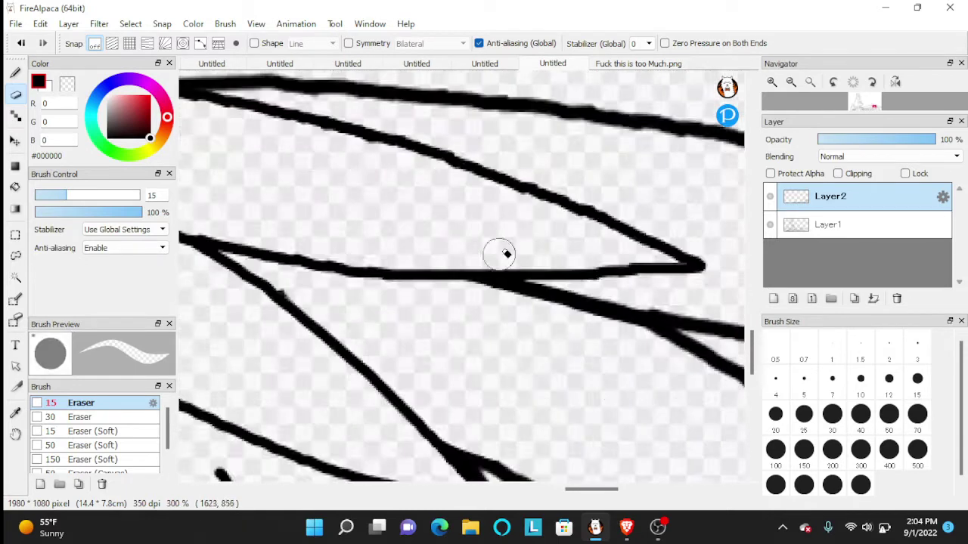
pyautogui.scroll(3, 563, 246)
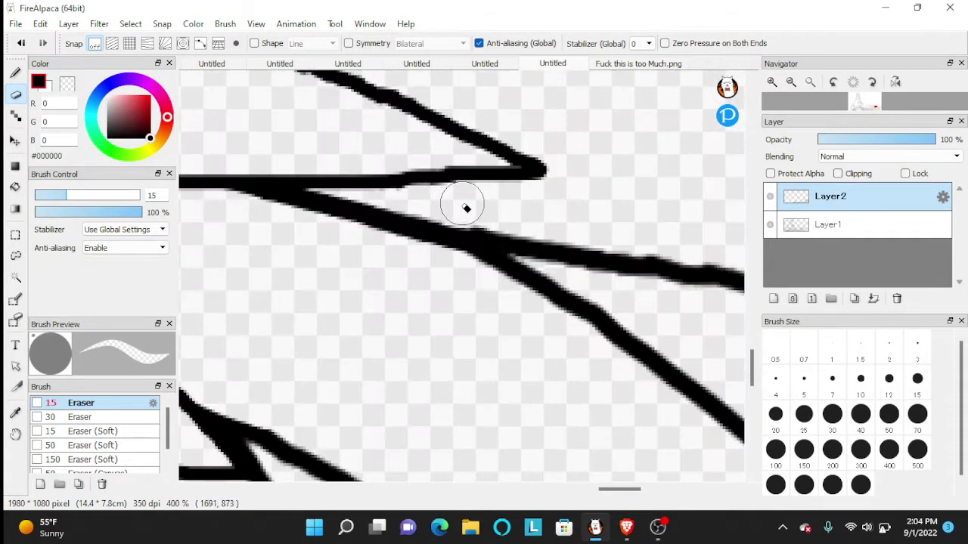
# Erase the inner end of the topmost Layer2 feather's line where it meets the wing's upper edge
pyautogui.scroll(-7, 527, 219)
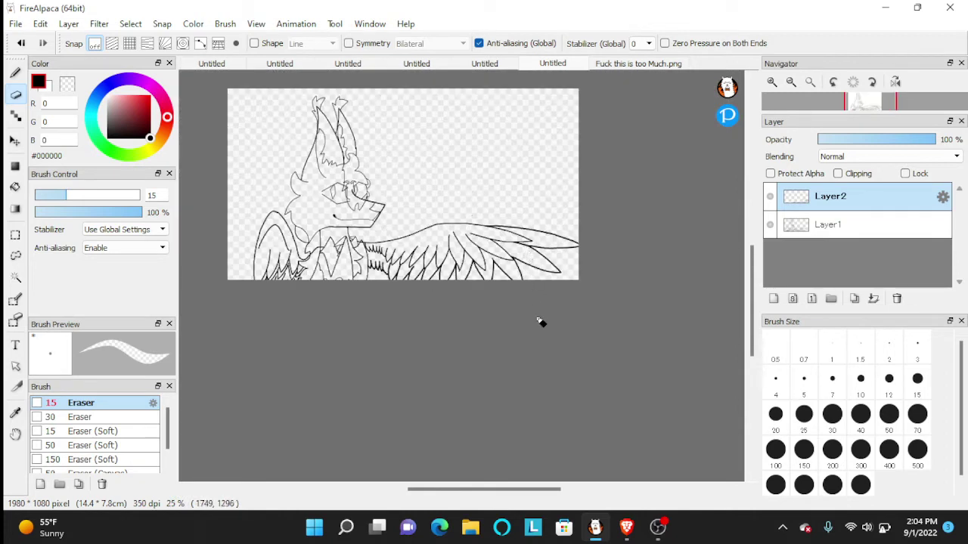
pyautogui.scroll(3, 491, 237)
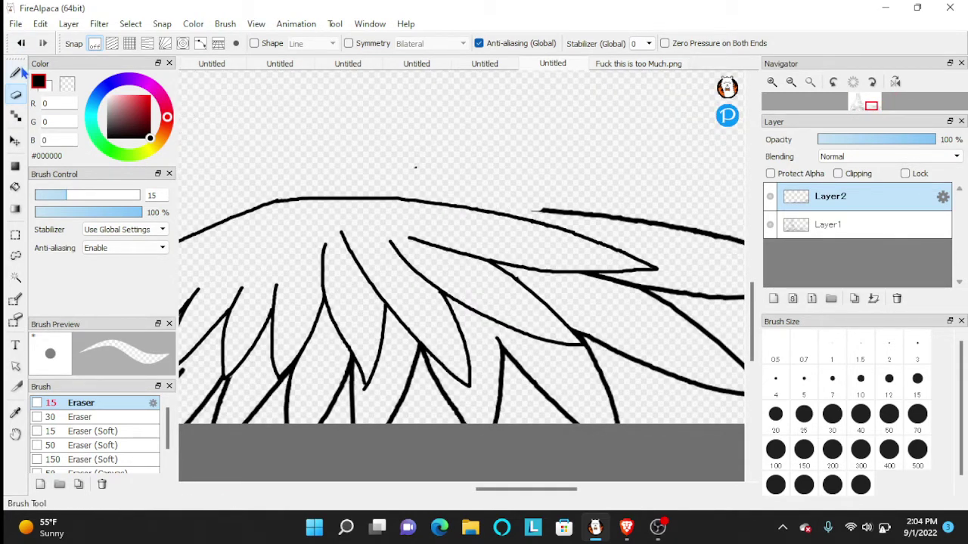
pyautogui.press('b')
pyautogui.scroll(-3, 561, 226)
pyautogui.scroll(1, 500, 231)
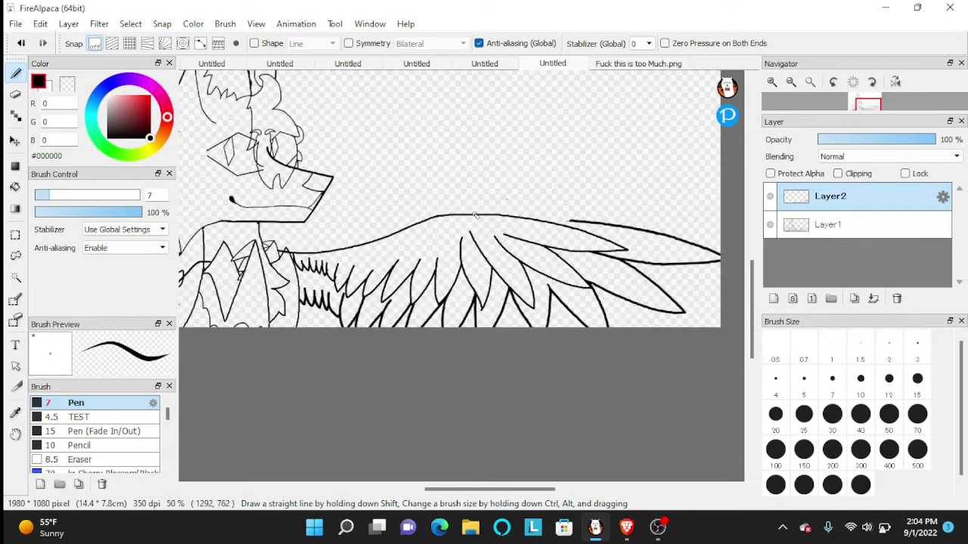
pyautogui.scroll(-1, 497, 231)
pyautogui.scroll(1, 460, 235)
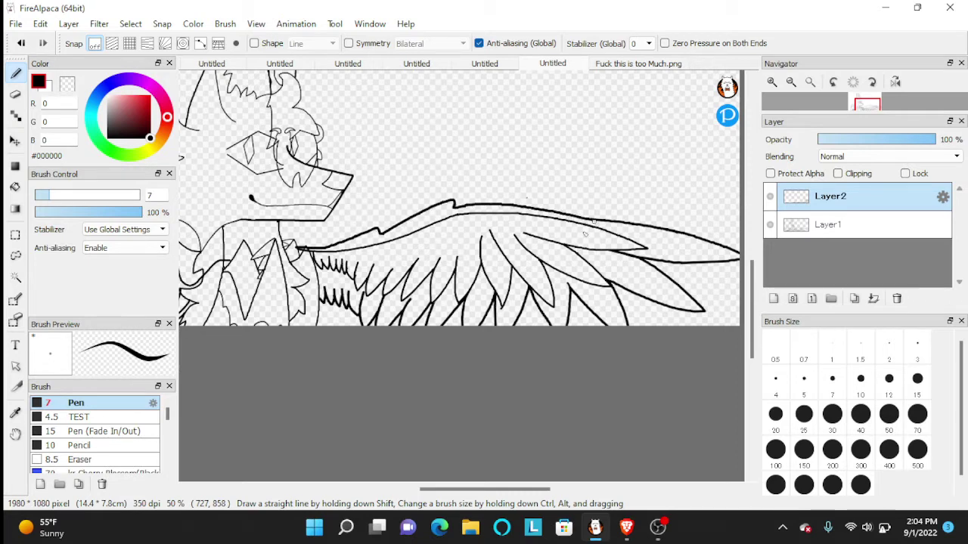
# Draw a size 7 Pen line joining the topmost Layer2 feather to the wing's upper edge and erase the bump at the join
pyautogui.scroll(5, 585, 233)
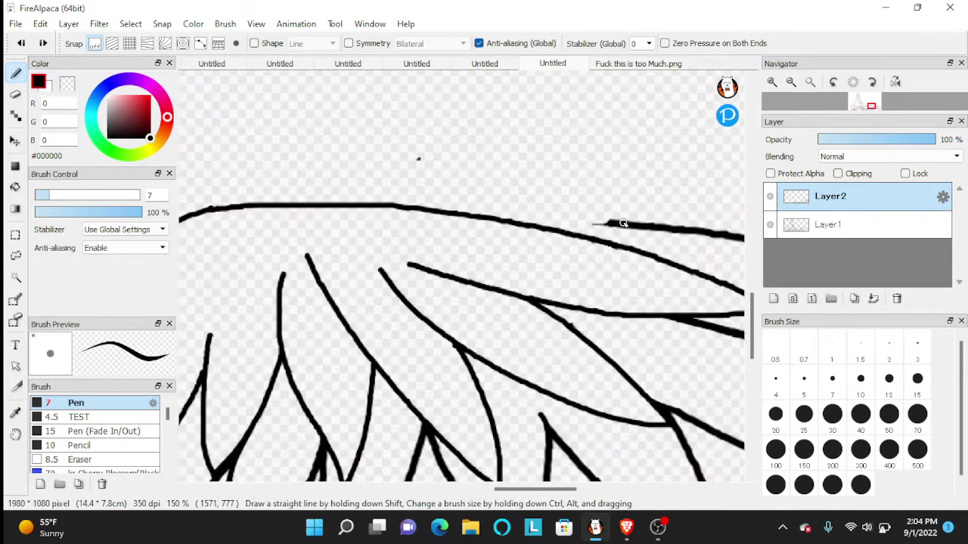
pyautogui.scroll(-3, 473, 217)
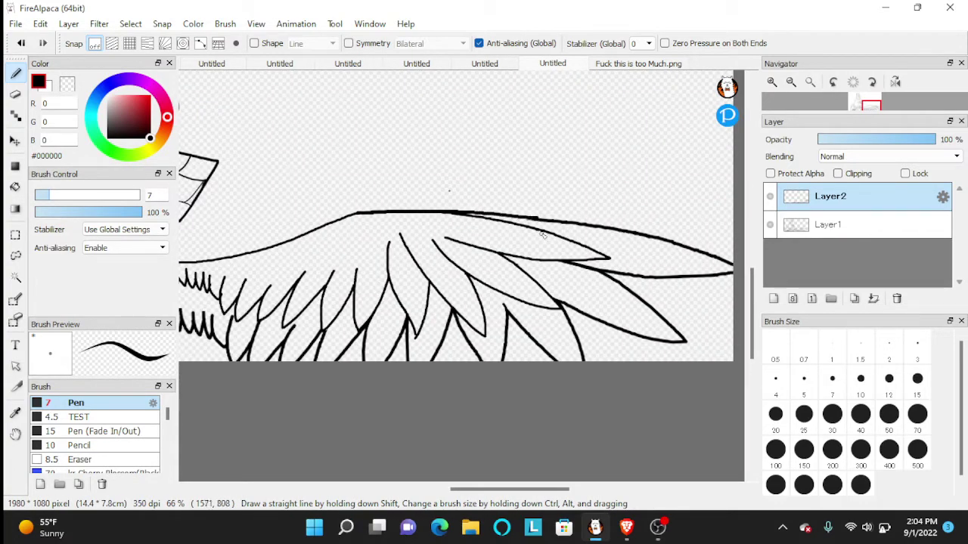
pyautogui.scroll(8, 543, 235)
pyautogui.press('e')
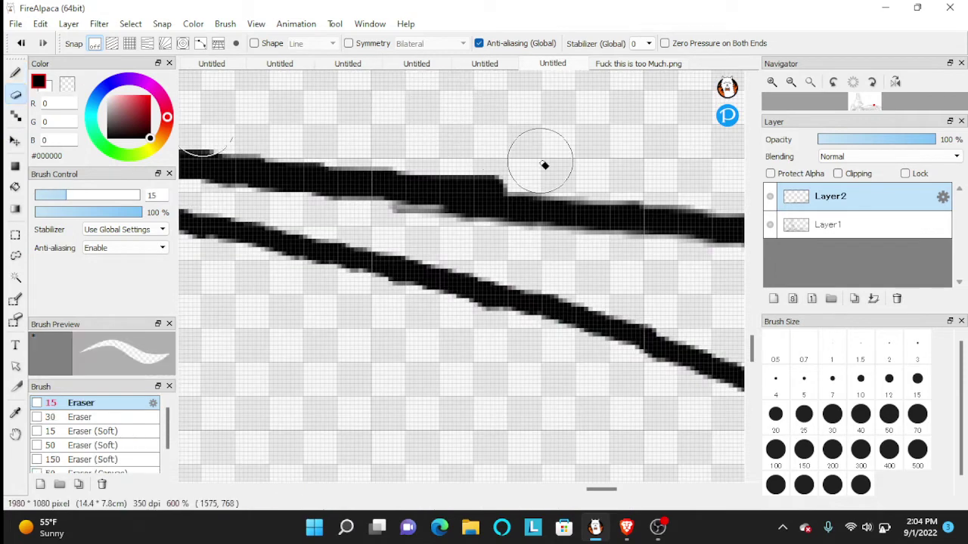
pyautogui.moveTo(544, 165); pyautogui.dragTo(340, 138)
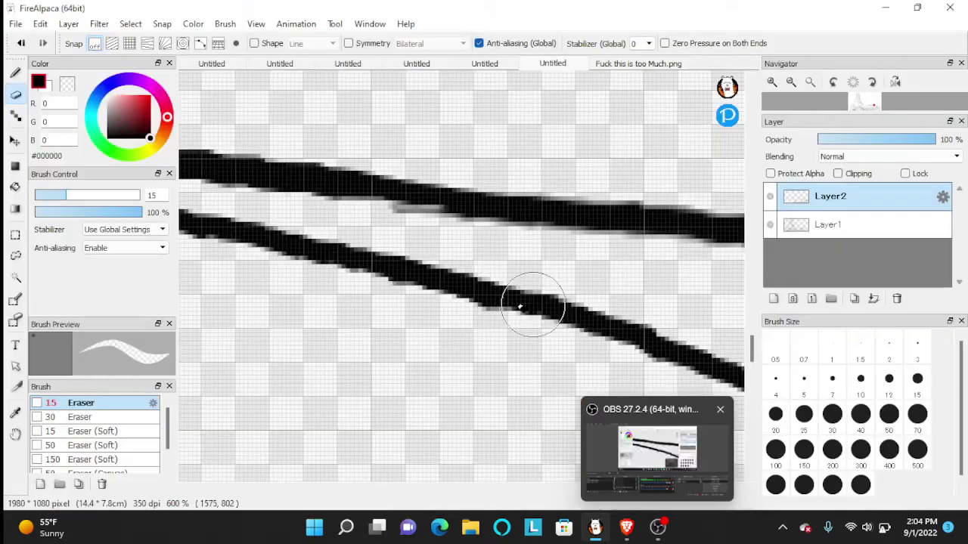
# Try to erase a section of the wing's upper line and redraw it with the size 7 Pen, and undo both
pyautogui.scroll(-2, 470, 263)
pyautogui.scroll(3, 446, 236)
pyautogui.moveTo(397, 247); pyautogui.dragTo(544, 260)
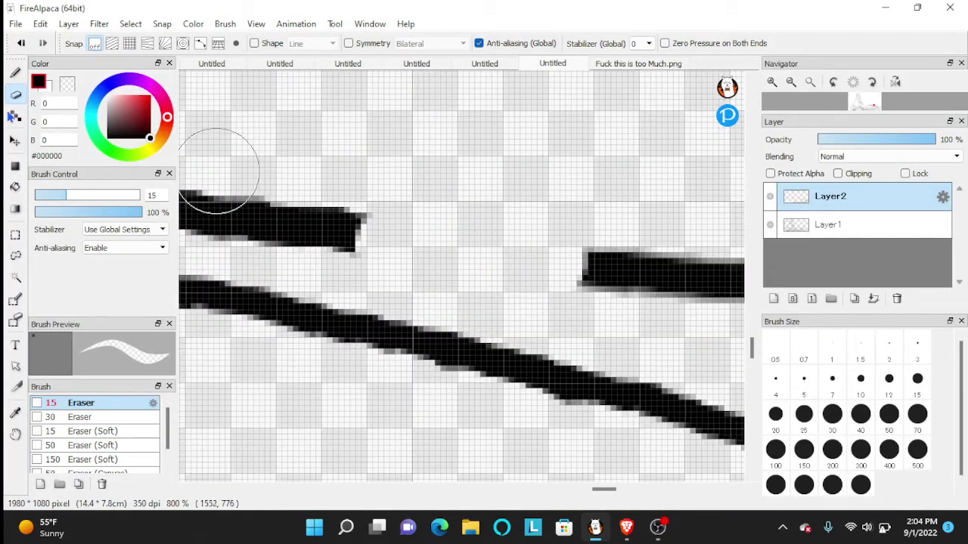
pyautogui.click(15, 72)
pyautogui.moveTo(259, 225)
pyautogui.mouseDown()
pyautogui.moveTo(442, 237)
pyautogui.moveTo(634, 273)
pyautogui.moveTo(278, 213)
pyautogui.moveTo(332, 217)
pyautogui.moveTo(306, 227)
pyautogui.moveTo(566, 261)
pyautogui.mouseUp()
pyautogui.hotkey('ctrl', 'z')
pyautogui.hotkey('ctrl', 'z')
# Draw two short curved size 2 Pen detail strokes just below the bend in the outstretched wing's upper edge
pyautogui.scroll(-10, 566, 260)
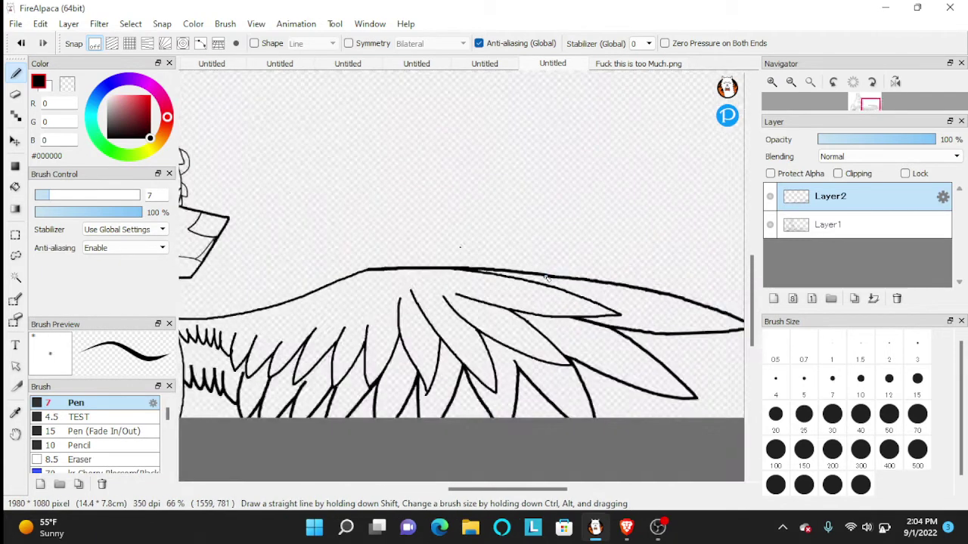
pyautogui.scroll(4, 529, 302)
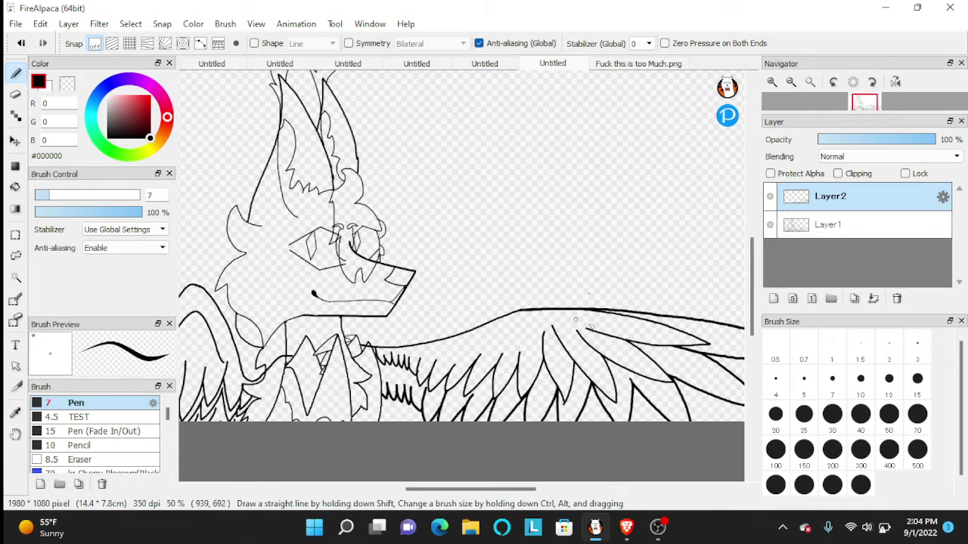
pyautogui.scroll(-3, 592, 327)
pyautogui.scroll(1, 625, 327)
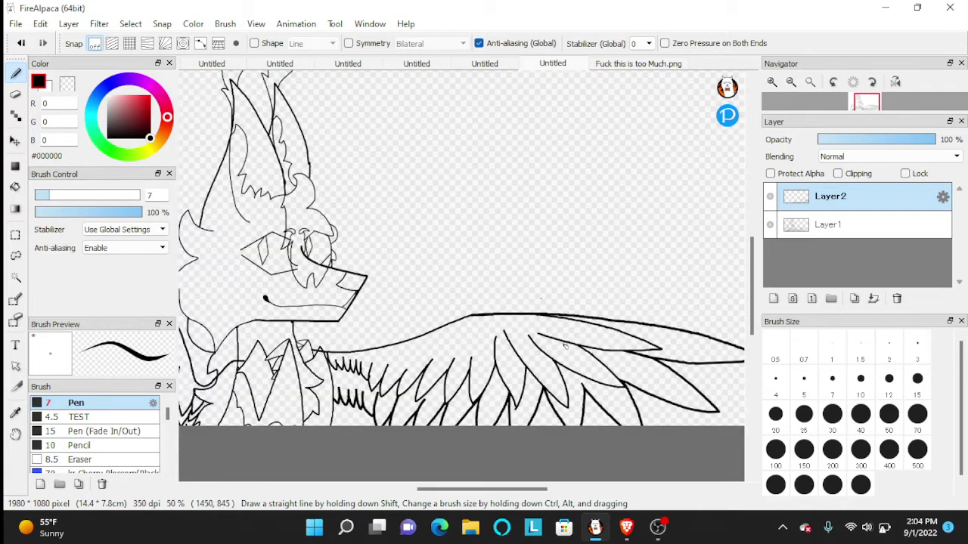
pyautogui.scroll(1, 489, 327)
pyautogui.scroll(-2, 469, 265)
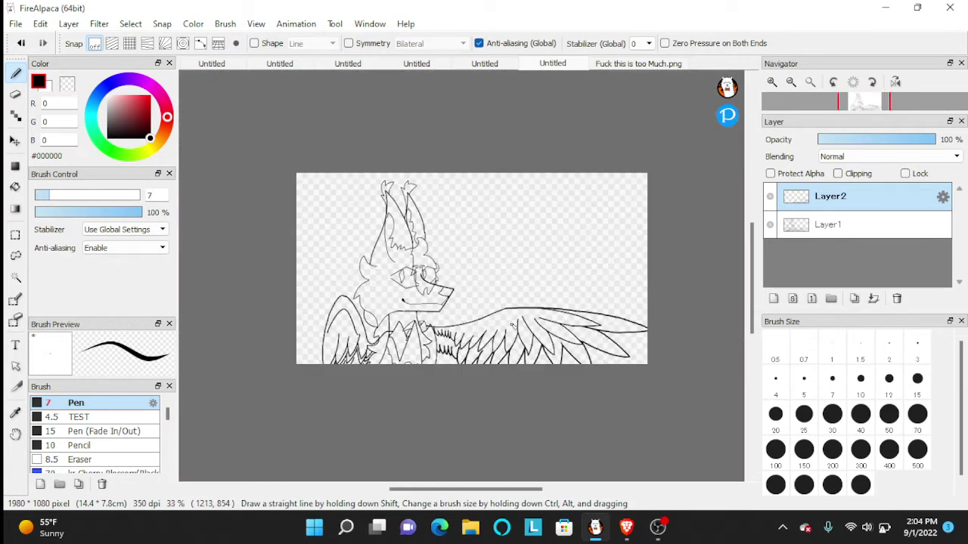
pyautogui.click(775, 380)
pyautogui.scroll(2, 458, 344)
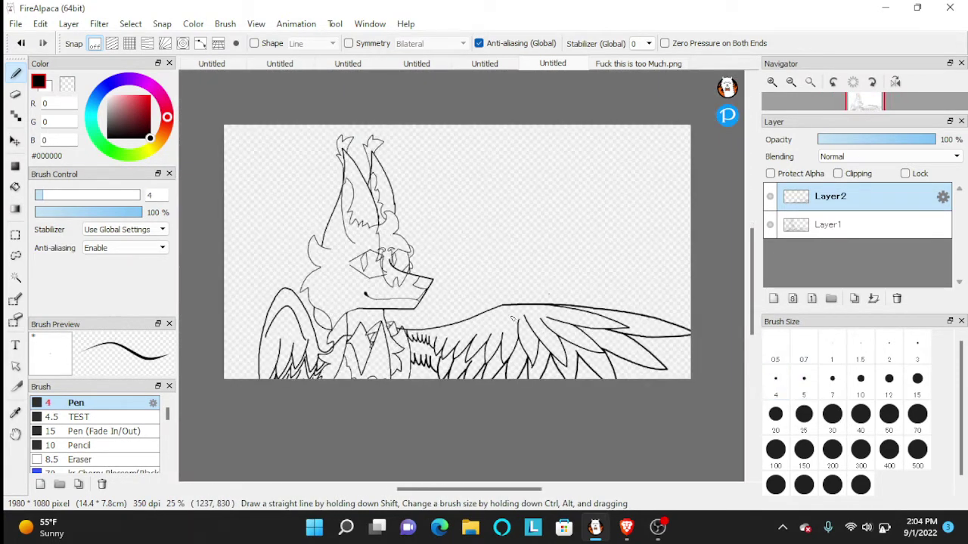
pyautogui.click(889, 346)
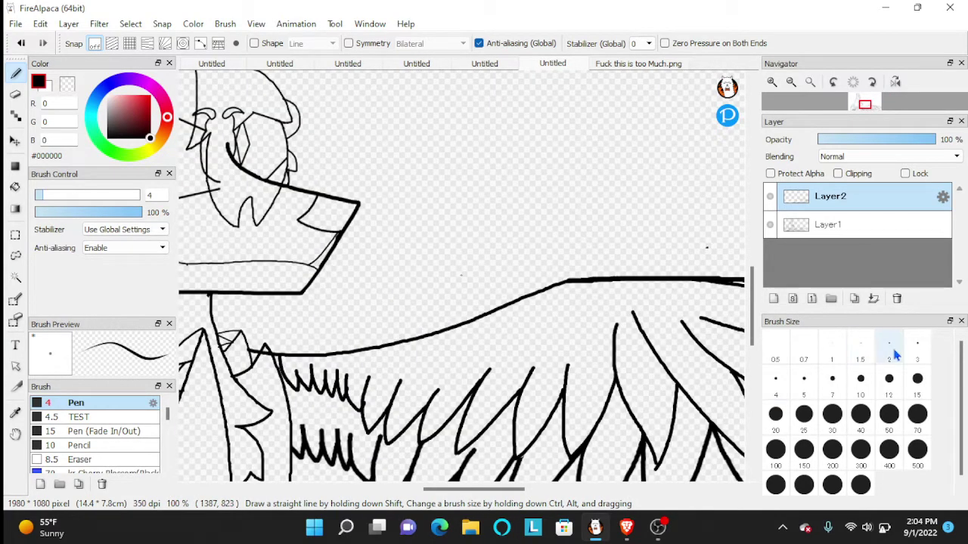
pyautogui.moveTo(431, 349); pyautogui.dragTo(493, 334)
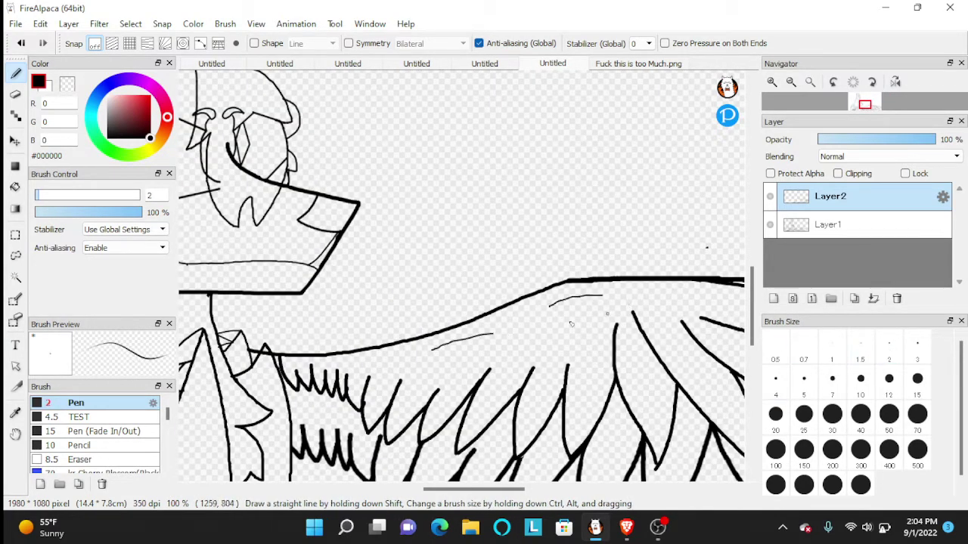
pyautogui.scroll(2, 571, 325)
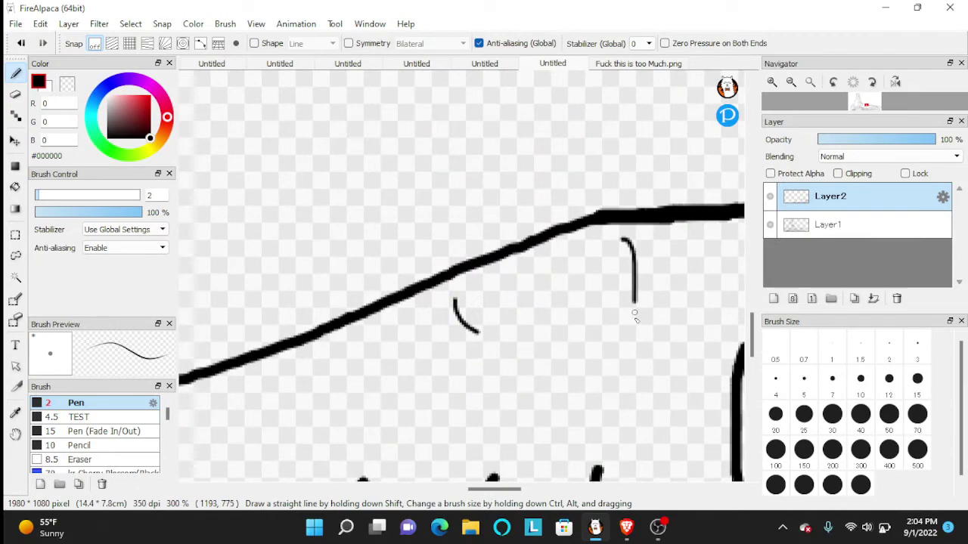
pyautogui.scroll(-4, 632, 319)
pyautogui.scroll(3, 630, 303)
pyautogui.scroll(-3, 630, 323)
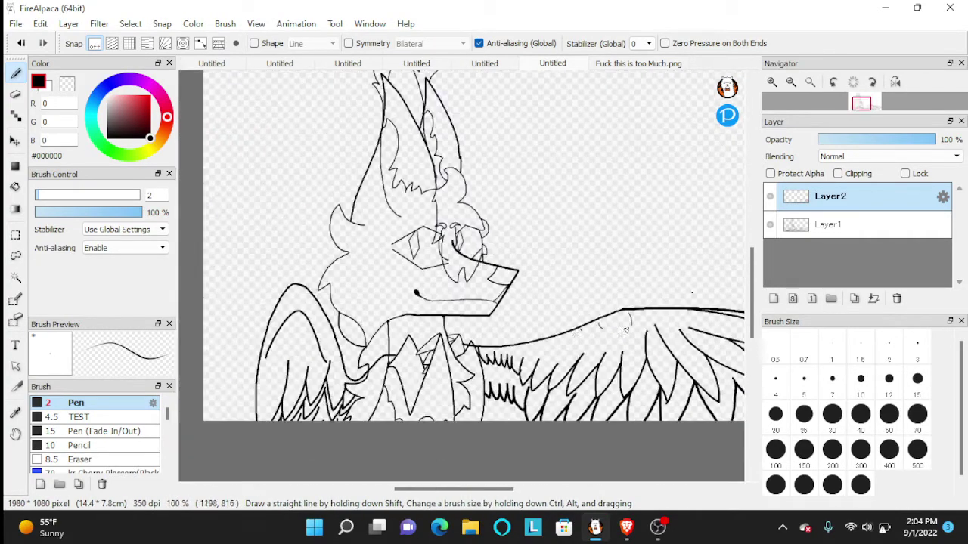
# On Layer1, erase the wing line crossing inside the small fur peak beside the neck with the size 5 Eraser
pyautogui.scroll(2, 505, 341)
pyautogui.scroll(1, 392, 372)
pyautogui.scroll(6, 387, 368)
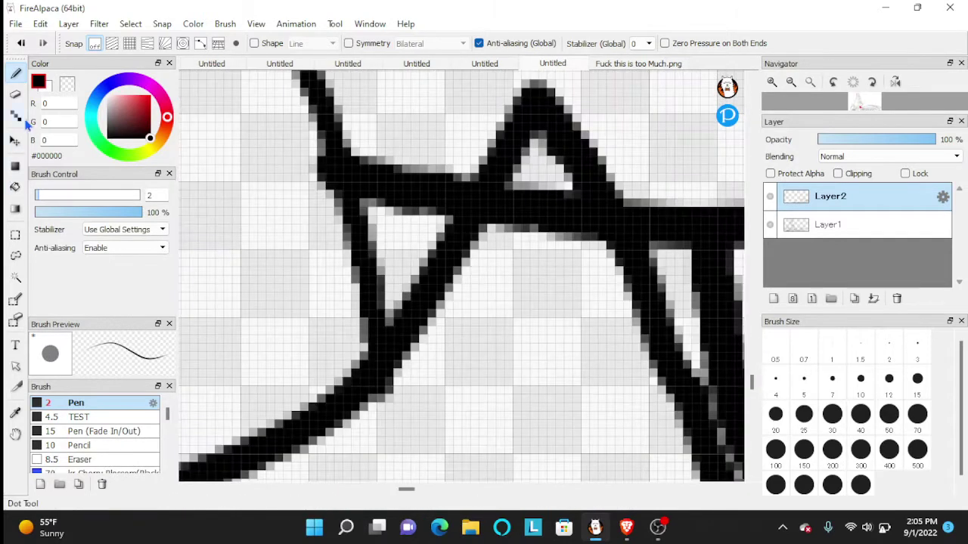
pyautogui.click(15, 94)
pyautogui.click(828, 225)
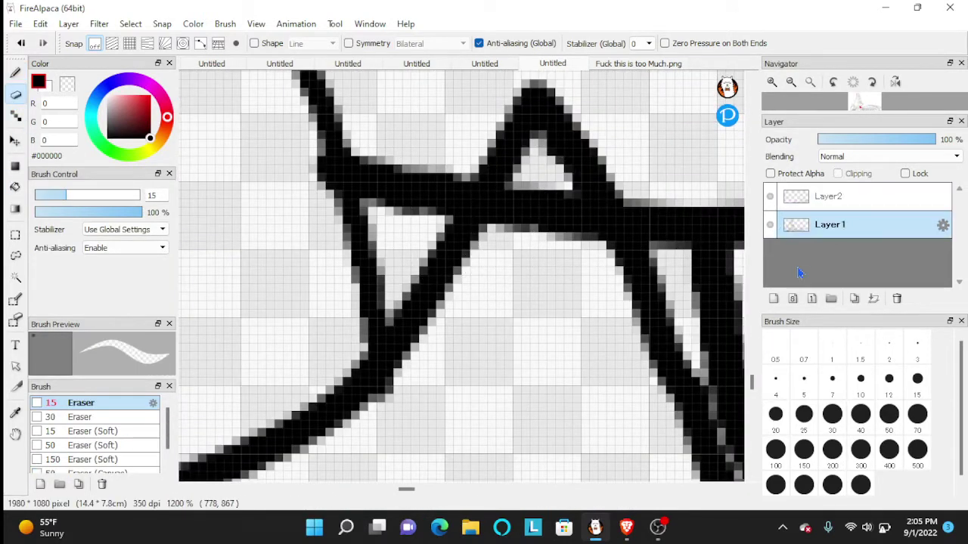
pyautogui.click(804, 378)
pyautogui.scroll(1, 519, 244)
pyautogui.moveTo(519, 244)
pyautogui.mouseDown()
pyautogui.moveTo(538, 168)
pyautogui.moveTo(504, 236)
pyautogui.moveTo(539, 167)
pyautogui.moveTo(559, 163)
pyautogui.moveTo(594, 261)
pyautogui.moveTo(552, 198)
pyautogui.mouseUp()
pyautogui.scroll(-8, 552, 198)
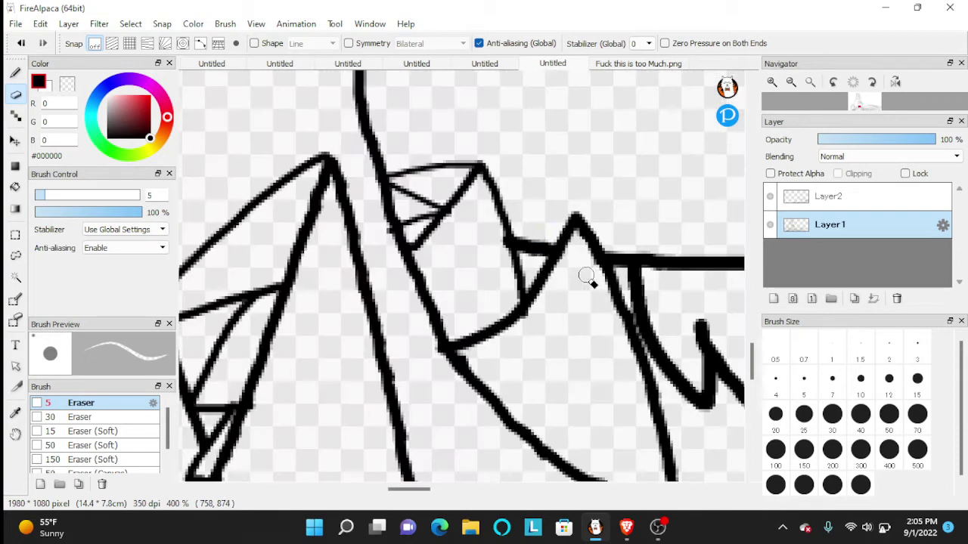
pyautogui.scroll(-1, 527, 294)
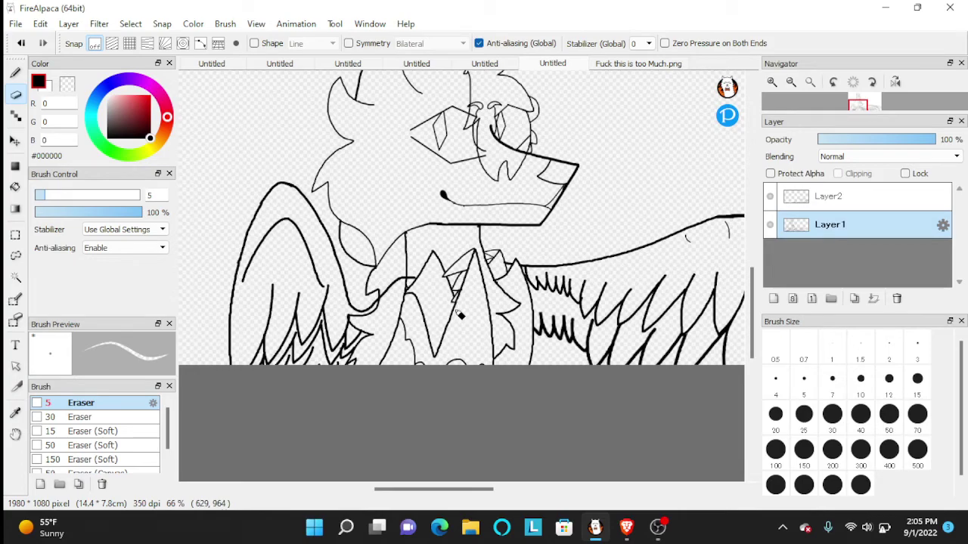
pyautogui.scroll(8, 460, 315)
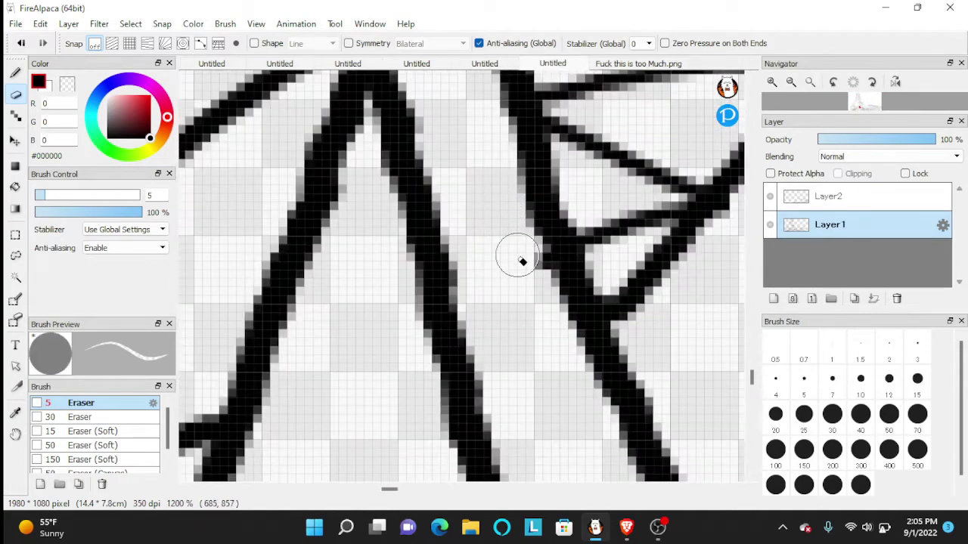
pyautogui.scroll(-9, 529, 283)
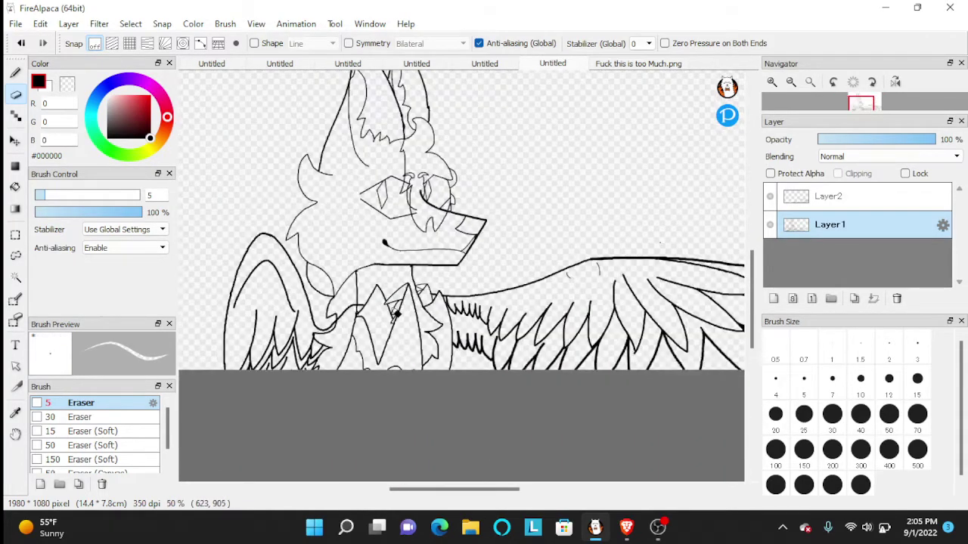
# Draw a size 2 Pen inner fur contour on Layer1, following the cheek fur down to a small tuft above the jaw
pyautogui.scroll(-1, 384, 210)
pyautogui.scroll(2, 384, 210)
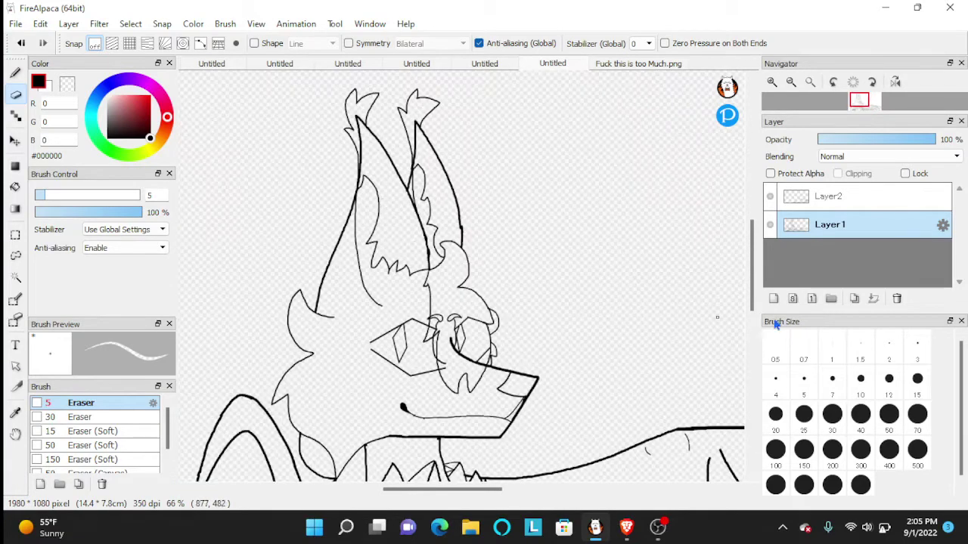
pyautogui.click(776, 378)
pyautogui.scroll(-1, 548, 296)
pyautogui.scroll(2, 548, 297)
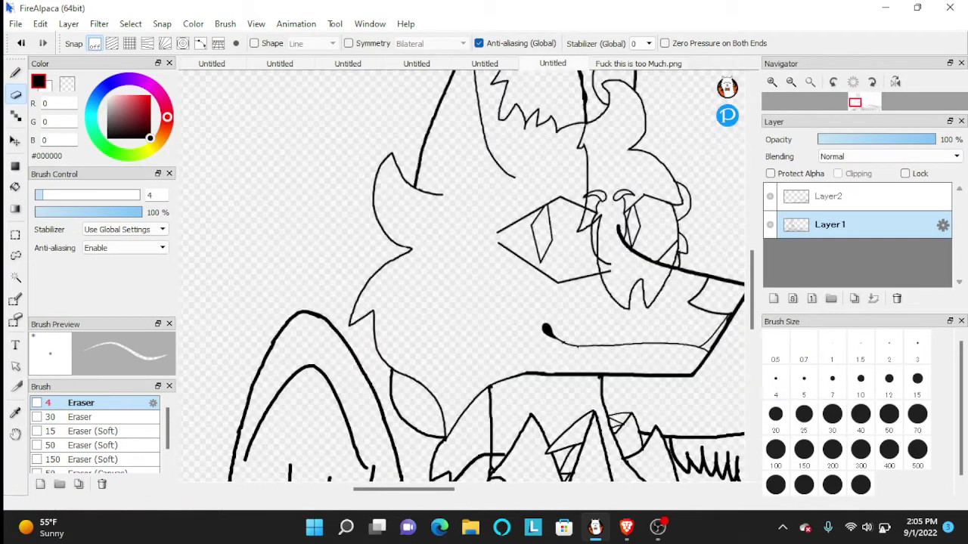
pyautogui.click(16, 73)
pyautogui.scroll(1, 496, 289)
pyautogui.click(779, 384)
pyautogui.scroll(-3, 462, 221)
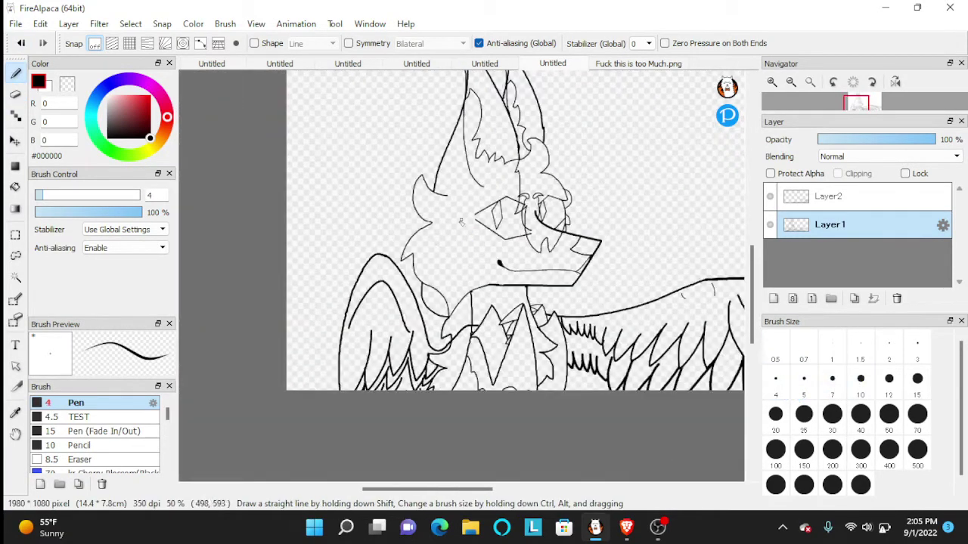
pyautogui.scroll(1, 461, 221)
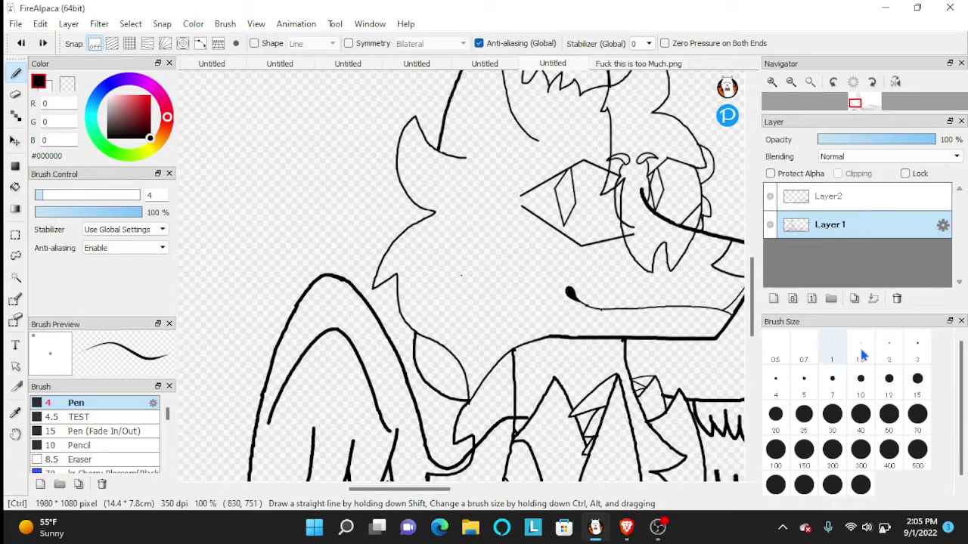
pyautogui.click(890, 347)
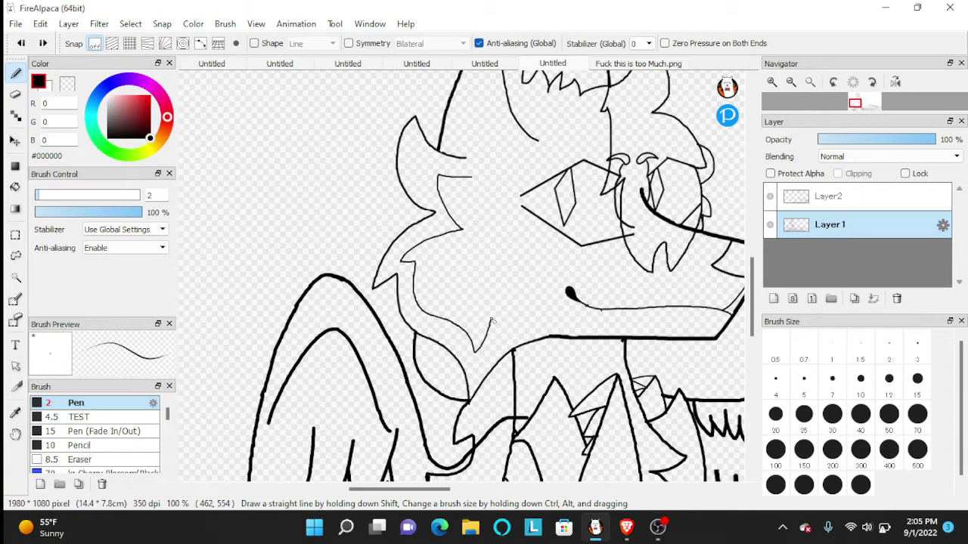
pyautogui.scroll(1, 529, 314)
pyautogui.scroll(-1, 575, 295)
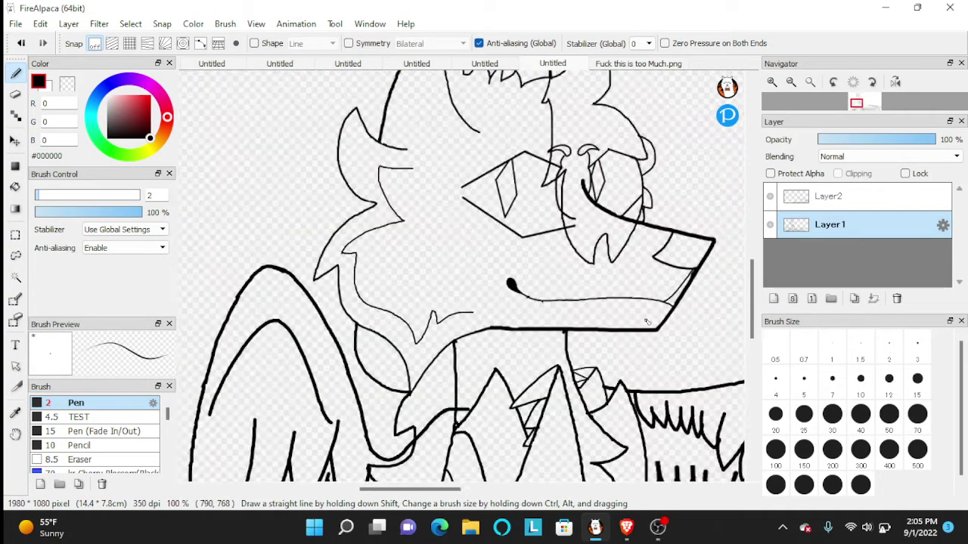
# Examine the whole winged canine drawing with the added wing and cheek details
pyautogui.scroll(1, 639, 261)
pyautogui.scroll(-2, 611, 274)
pyautogui.scroll(-1, 611, 274)
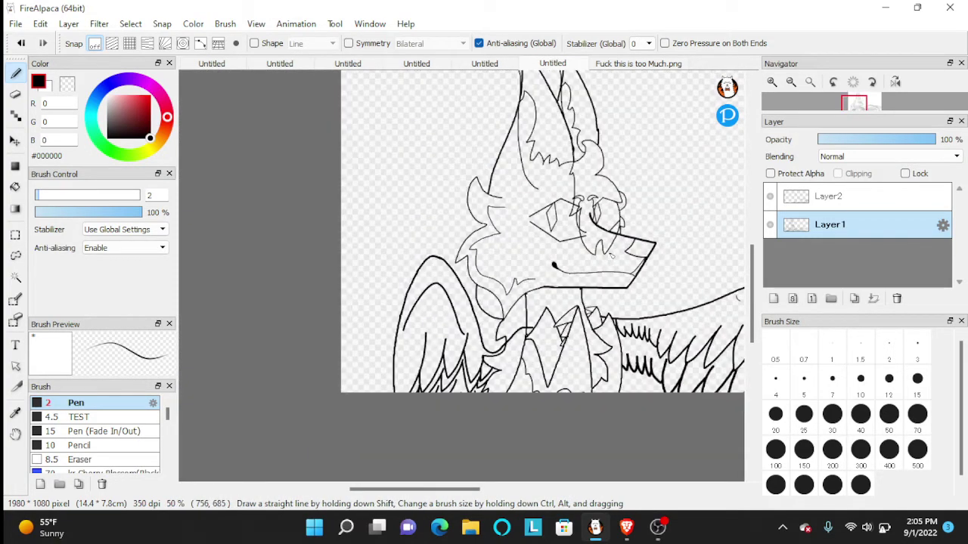
pyautogui.scroll(-4, 610, 255)
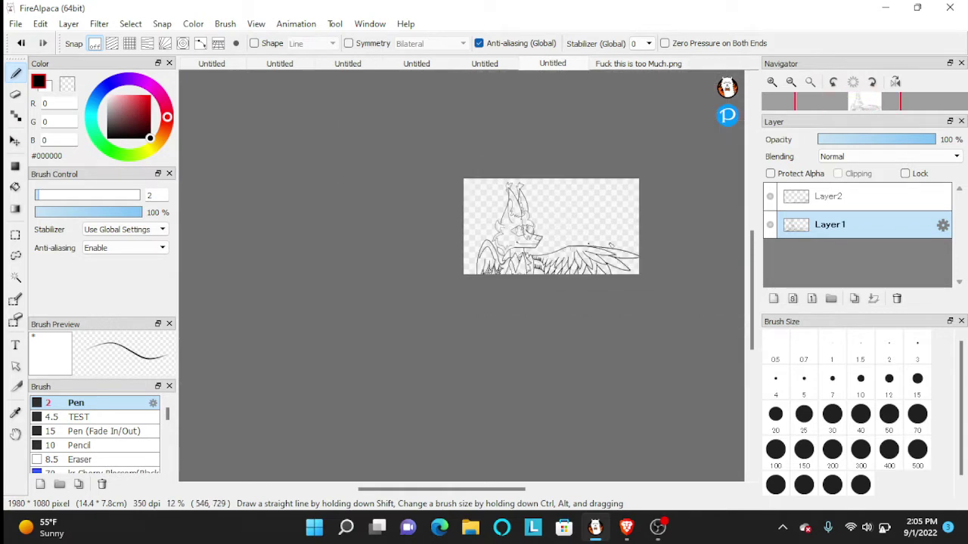
pyautogui.scroll(-1, 552, 257)
pyautogui.scroll(2, 559, 251)
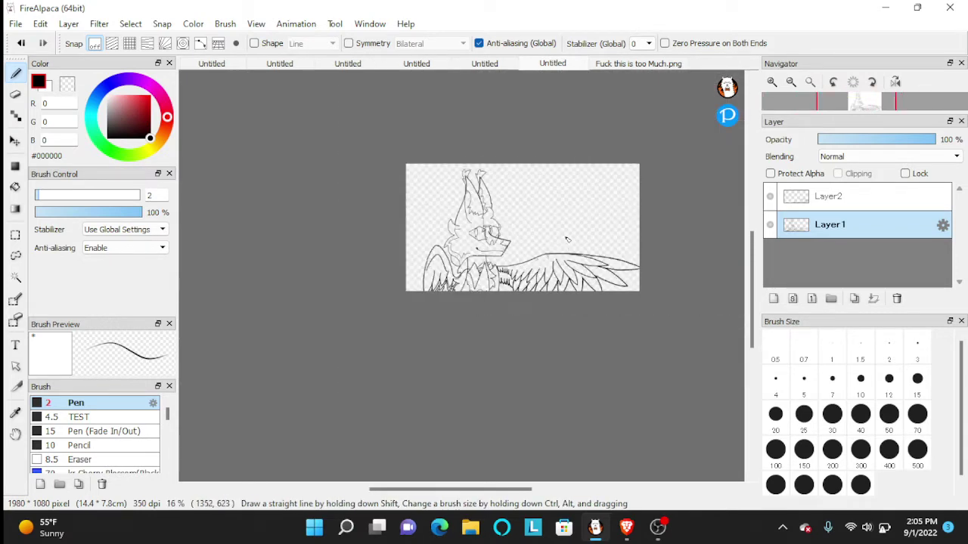
pyautogui.scroll(1, 506, 244)
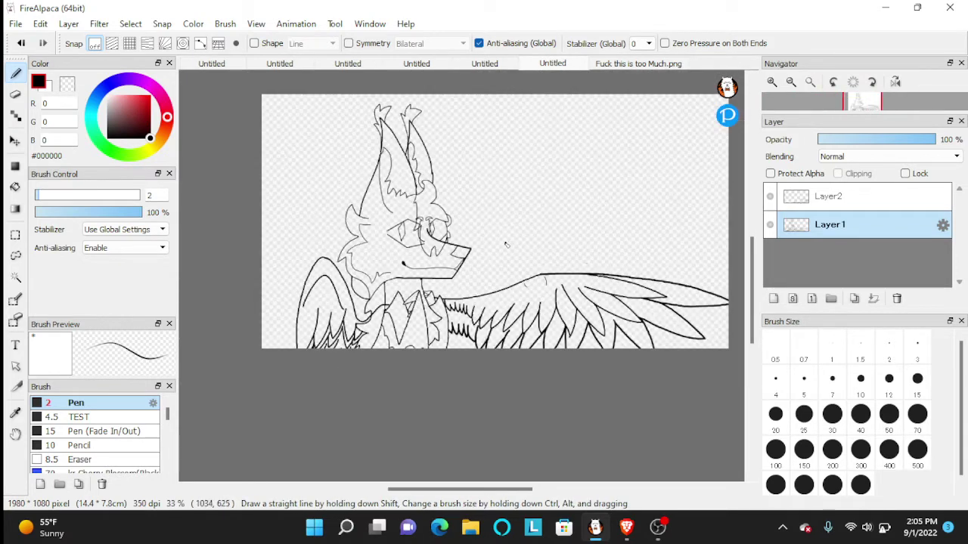
pyautogui.scroll(1, 503, 249)
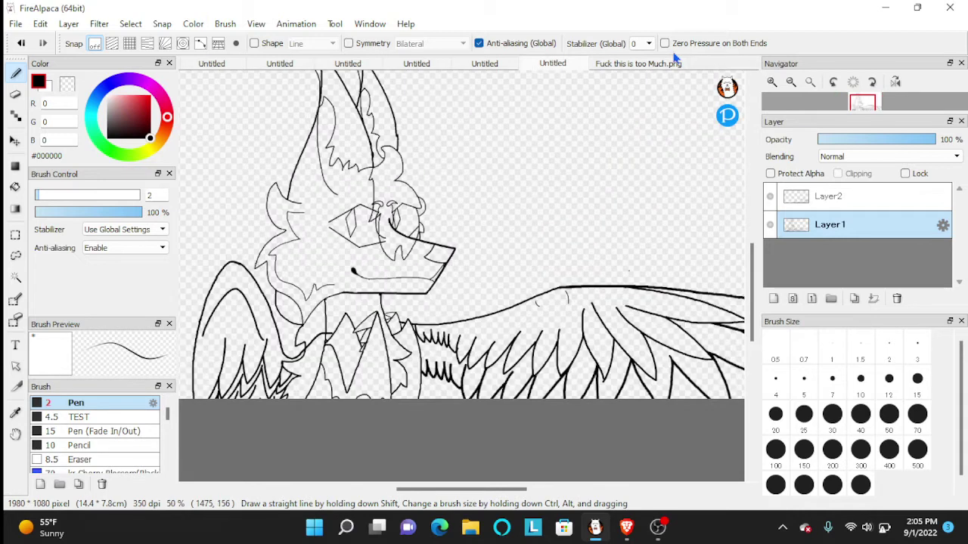
# Look through the other open drawings and inspect the coloured blue-and-brown canine head
pyautogui.click(667, 65)
pyautogui.click(571, 65)
pyautogui.click(499, 68)
pyautogui.click(416, 68)
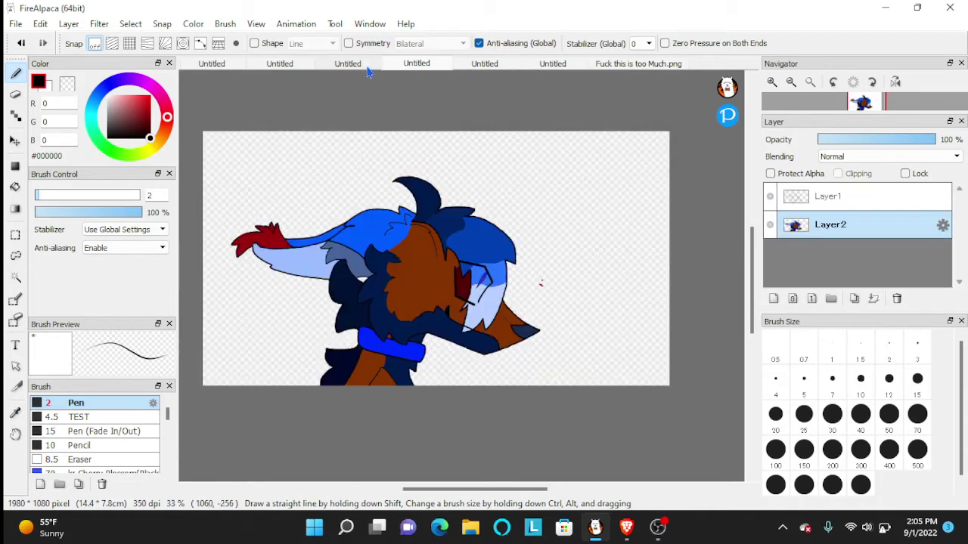
pyautogui.click(368, 67)
pyautogui.click(399, 68)
pyautogui.scroll(-3, 430, 288)
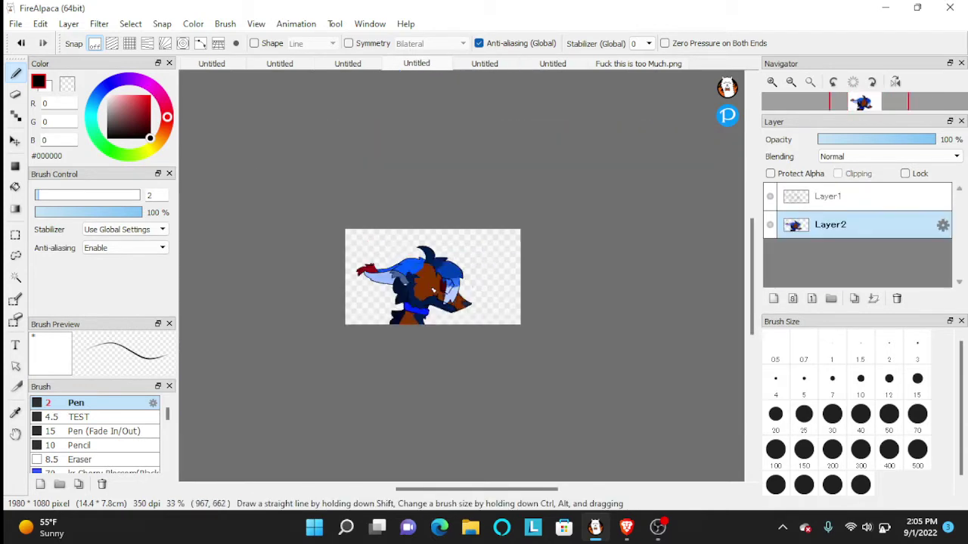
pyautogui.scroll(3, 431, 288)
pyautogui.scroll(-4, 430, 288)
# View the howling wolf, front-facing head, moon-and-sun and character sheet drawings, and return to the winged canine line art
pyautogui.click(366, 65)
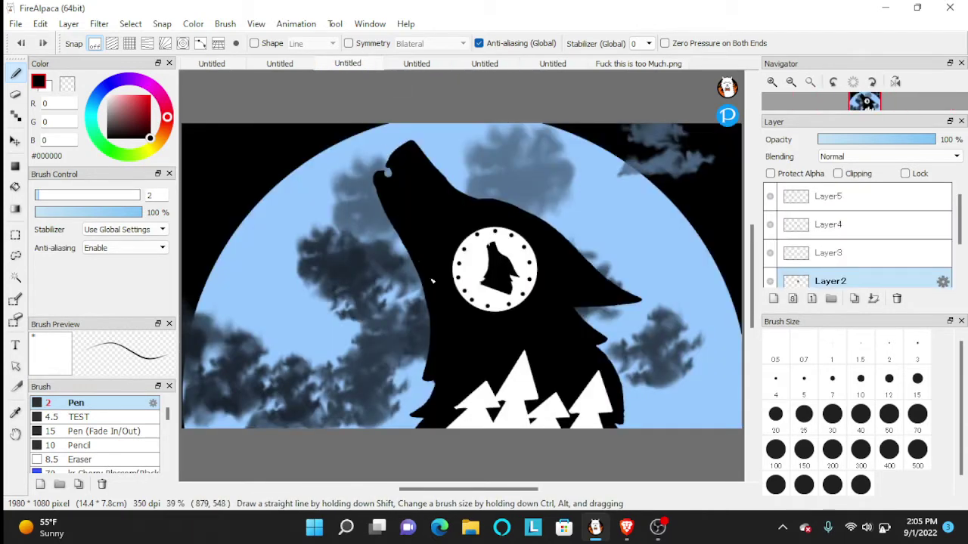
pyautogui.click(298, 66)
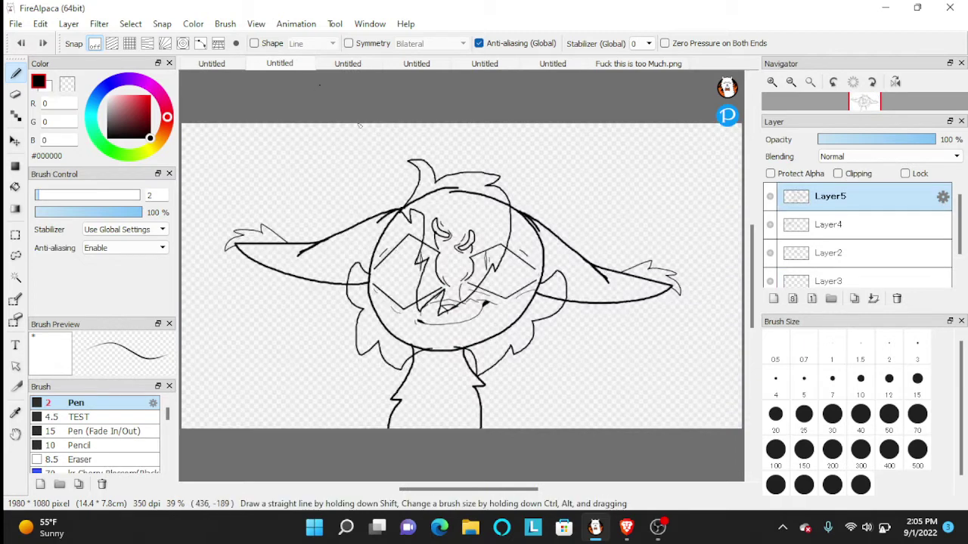
pyautogui.click(224, 67)
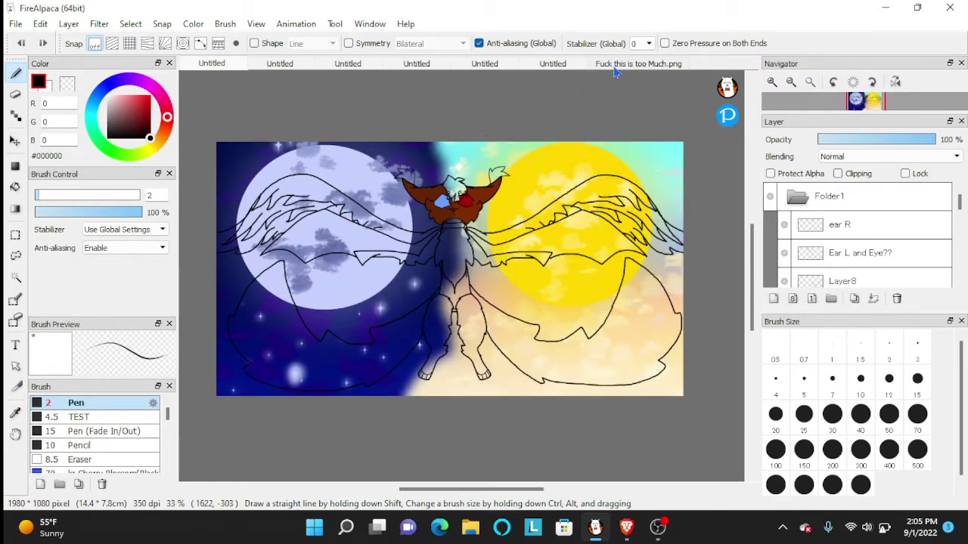
pyautogui.click(574, 65)
pyautogui.click(615, 67)
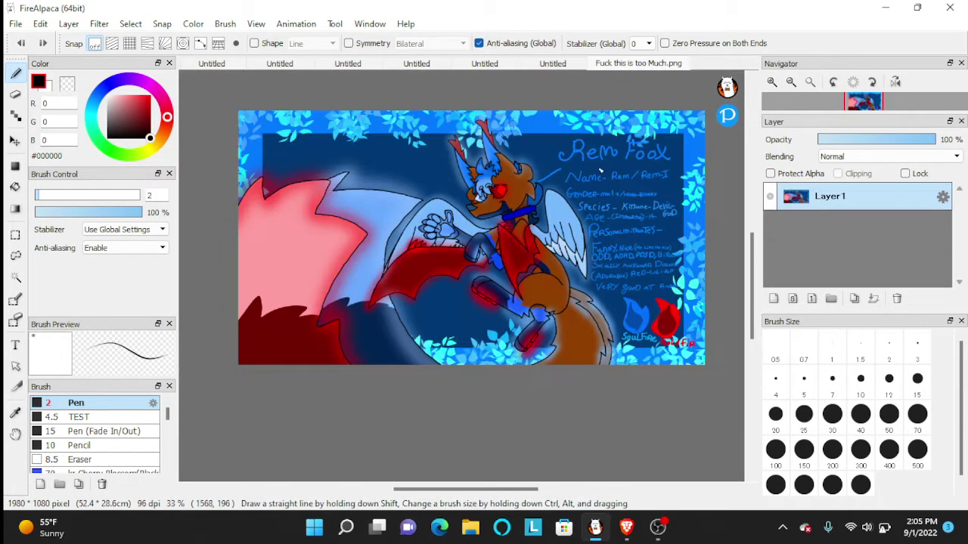
pyautogui.click(552, 65)
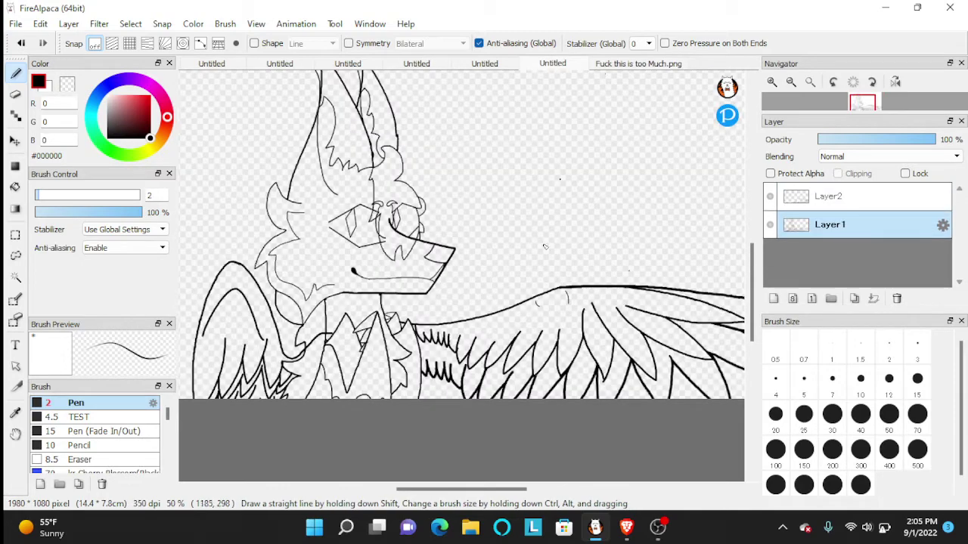
pyautogui.scroll(-1, 490, 326)
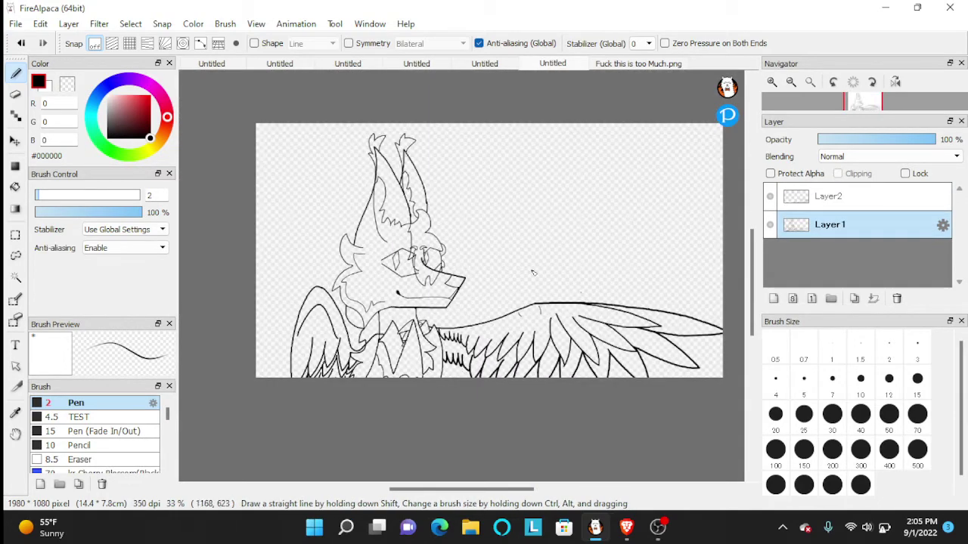
# Sample the brown body fur colour #904000 from the coloured reference drawing and return to the winged canine line art
pyautogui.click(671, 65)
pyautogui.scroll(9, 526, 183)
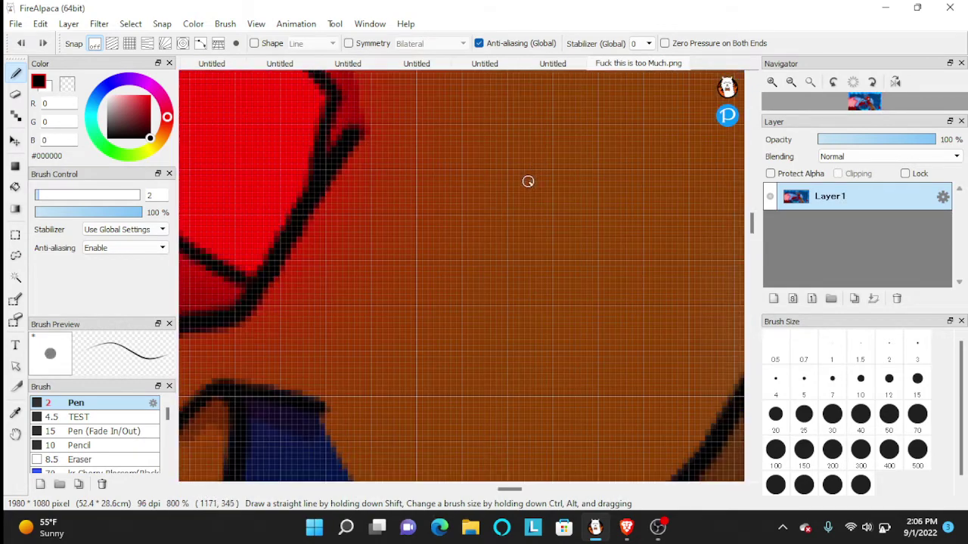
pyautogui.keyDown('alt'); pyautogui.click(528, 181); pyautogui.keyUp('alt')
pyautogui.scroll(3, 553, 203)
pyautogui.scroll(-10, 573, 212)
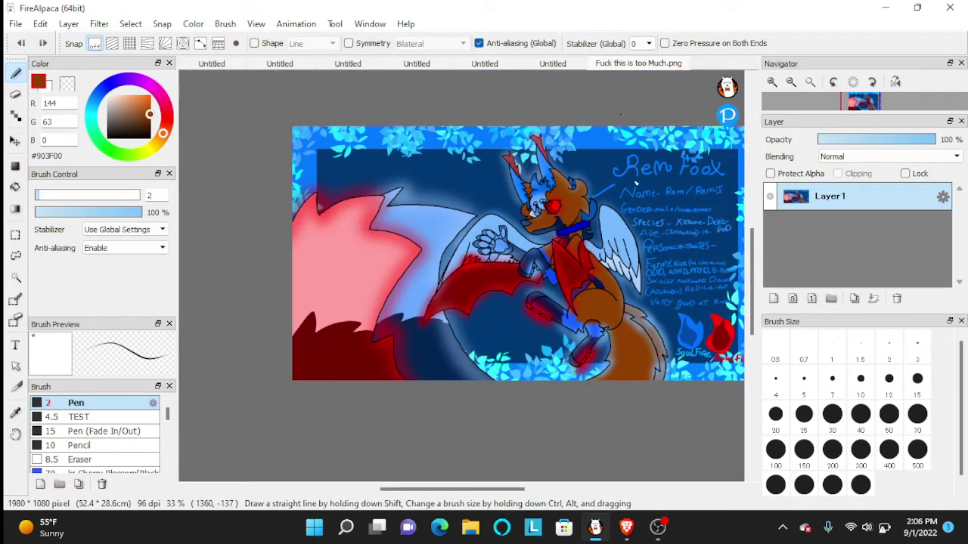
pyautogui.scroll(6, 528, 305)
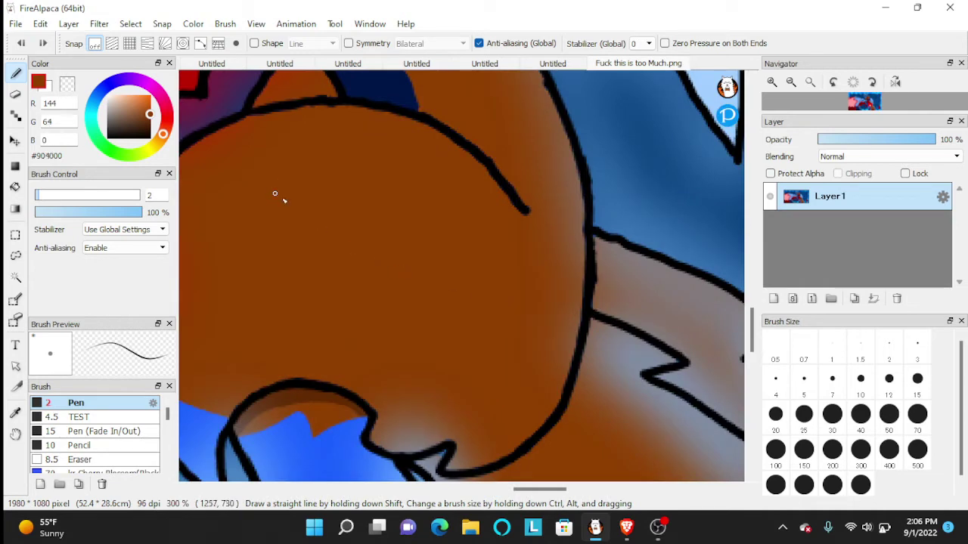
pyautogui.scroll(-5, 274, 195)
pyautogui.click(553, 63)
pyautogui.scroll(1, 686, 244)
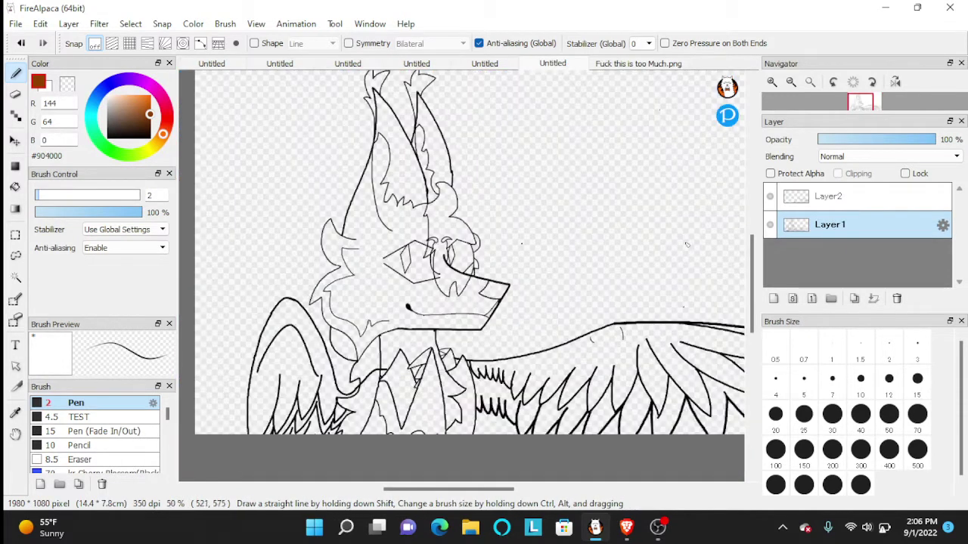
# Add a new colour layer to the line art and place it directly beneath Layer1
pyautogui.click(69, 24)
pyautogui.click(105, 38)
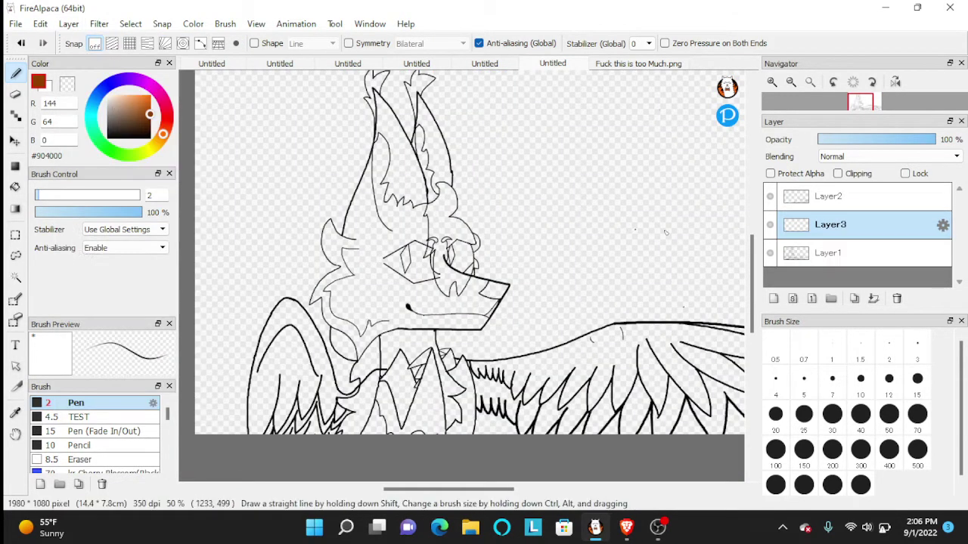
pyautogui.moveTo(847, 233); pyautogui.dragTo(847, 261)
# Try a brown bucket fill on the head and a size 200 Pen stroke across the face, undoing both
pyautogui.press('g')
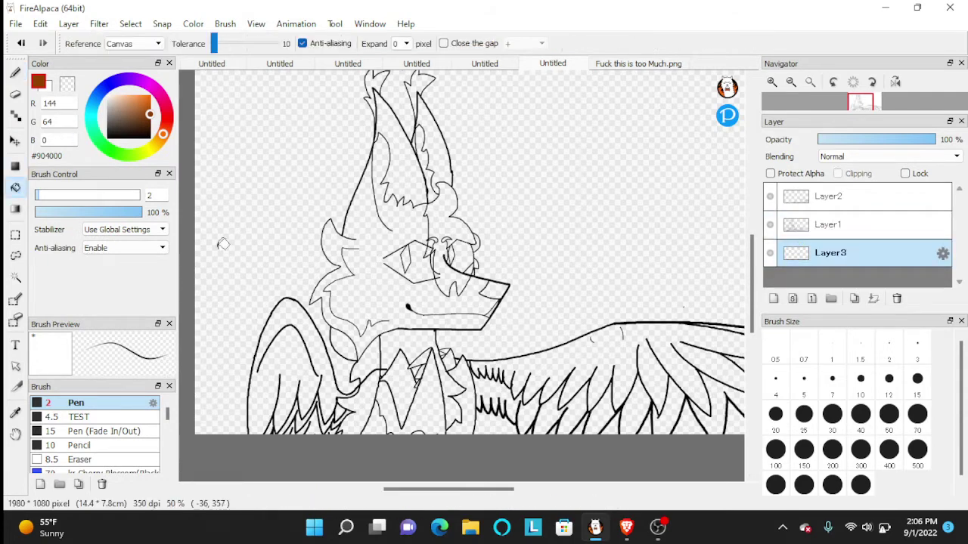
pyautogui.click(403, 292)
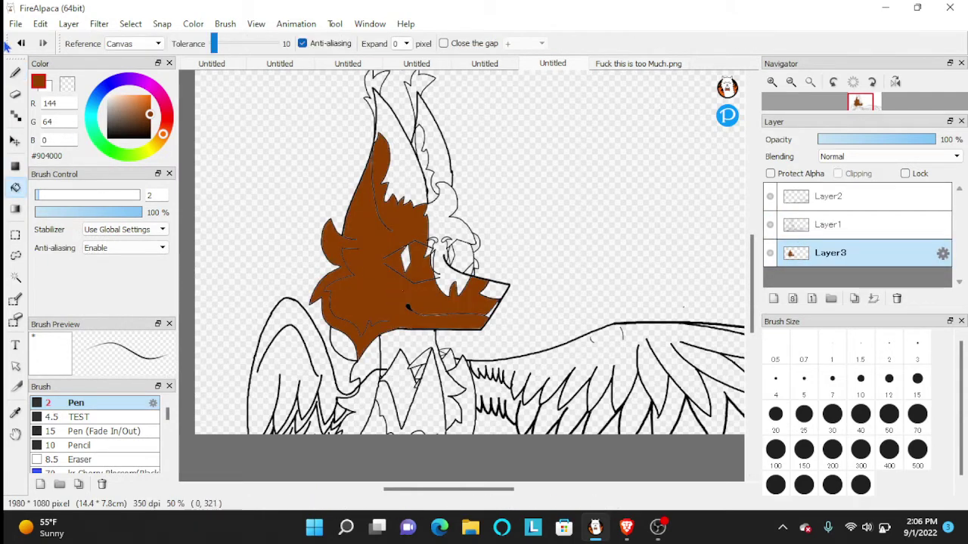
pyautogui.click(21, 43)
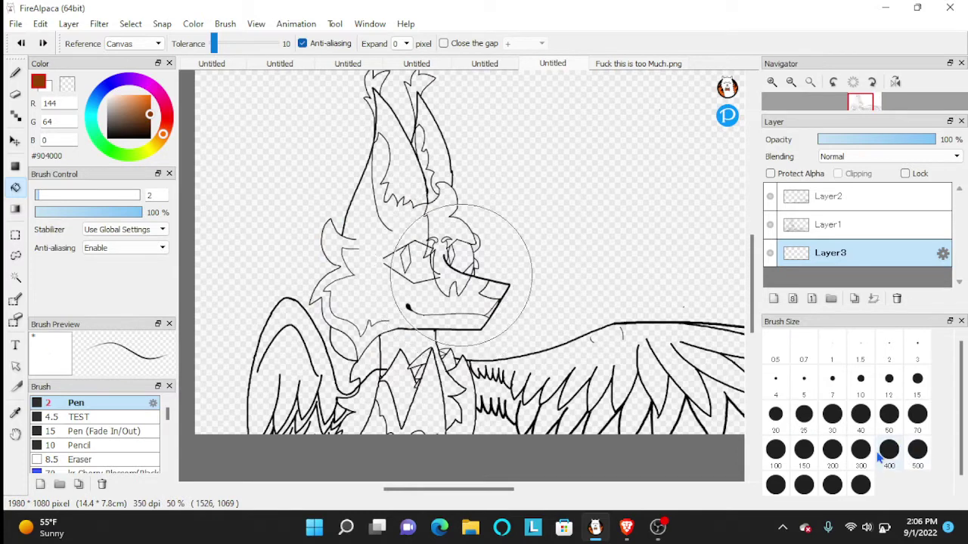
pyautogui.click(832, 449)
pyautogui.click(15, 73)
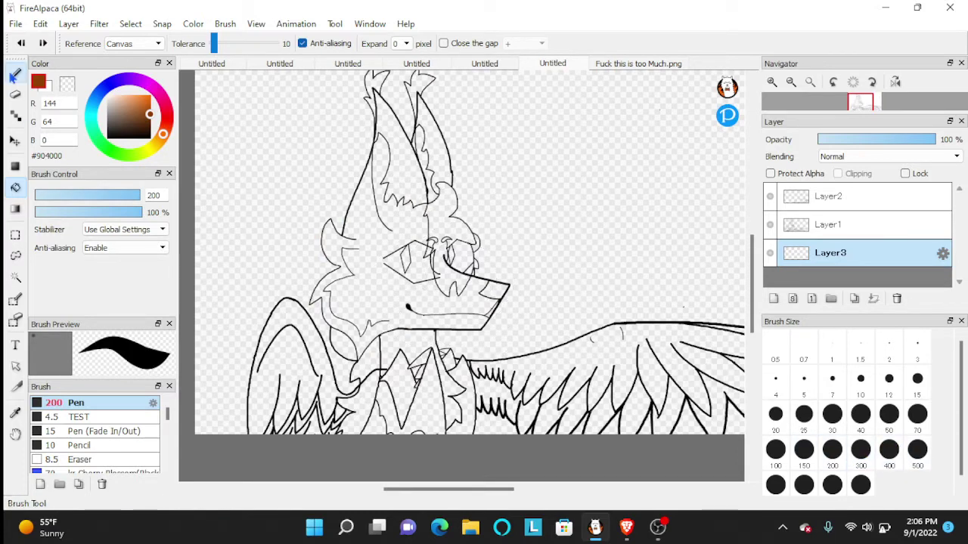
pyautogui.moveTo(378, 272)
pyautogui.mouseDown()
pyautogui.moveTo(366, 312)
pyautogui.moveTo(371, 334)
pyautogui.moveTo(379, 353)
pyautogui.moveTo(402, 345)
pyautogui.moveTo(431, 403)
pyautogui.moveTo(378, 435)
pyautogui.moveTo(379, 411)
pyautogui.moveTo(331, 412)
pyautogui.moveTo(295, 331)
pyautogui.moveTo(273, 407)
pyautogui.moveTo(289, 425)
pyautogui.moveTo(424, 410)
pyautogui.mouseUp()
pyautogui.hotkey('ctrl', 'z')
pyautogui.scroll(1, 358, 431)
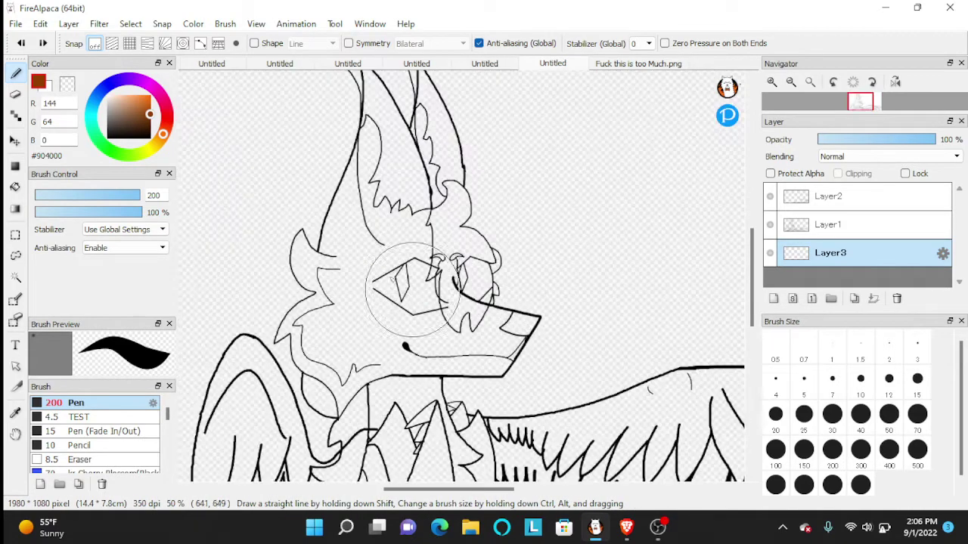
# Bucket-fill the head and the neck with brown #904000 on Layer3
pyautogui.click(15, 186)
pyautogui.click(372, 332)
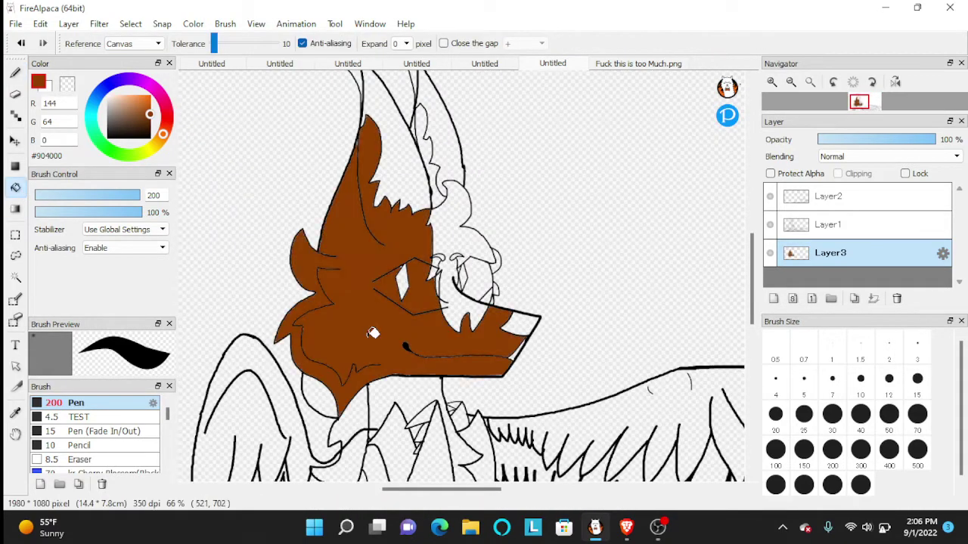
pyautogui.scroll(-1, 372, 332)
pyautogui.scroll(3, 385, 326)
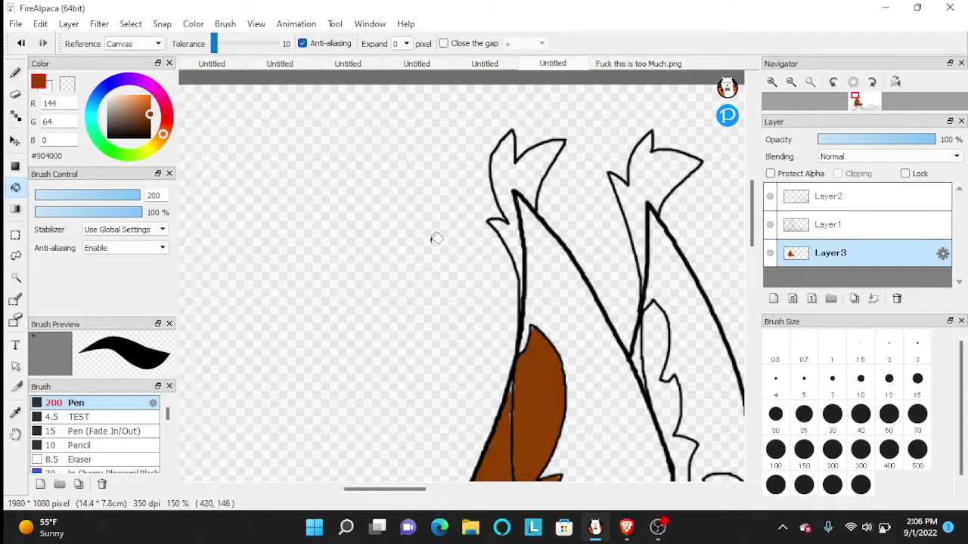
pyautogui.scroll(-5, 436, 238)
pyautogui.scroll(3, 521, 340)
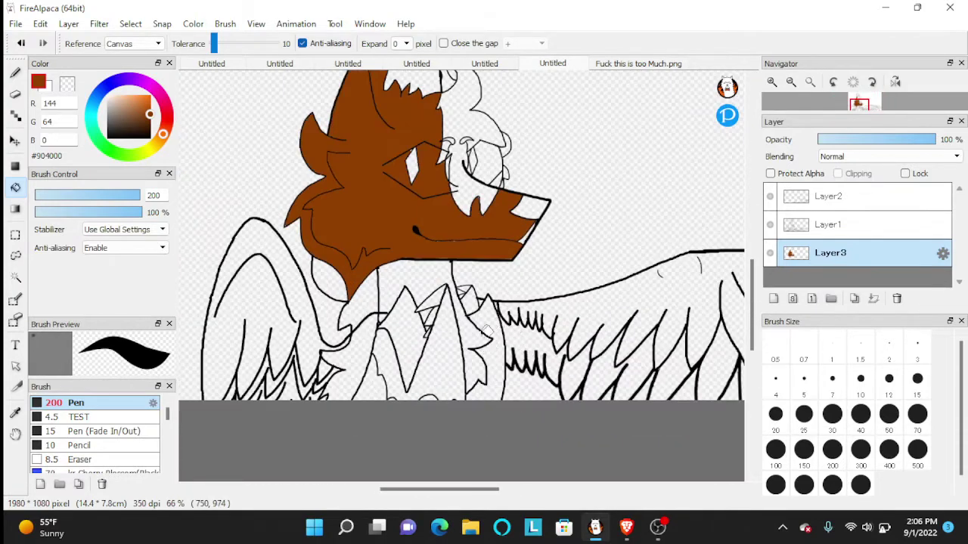
pyautogui.scroll(2, 439, 279)
pyautogui.click(398, 236)
# Paint the unfilled chest fur below the neck brown on Layer3 with a size 30 Pen
pyautogui.press('b')
pyautogui.scroll(-1, 360, 212)
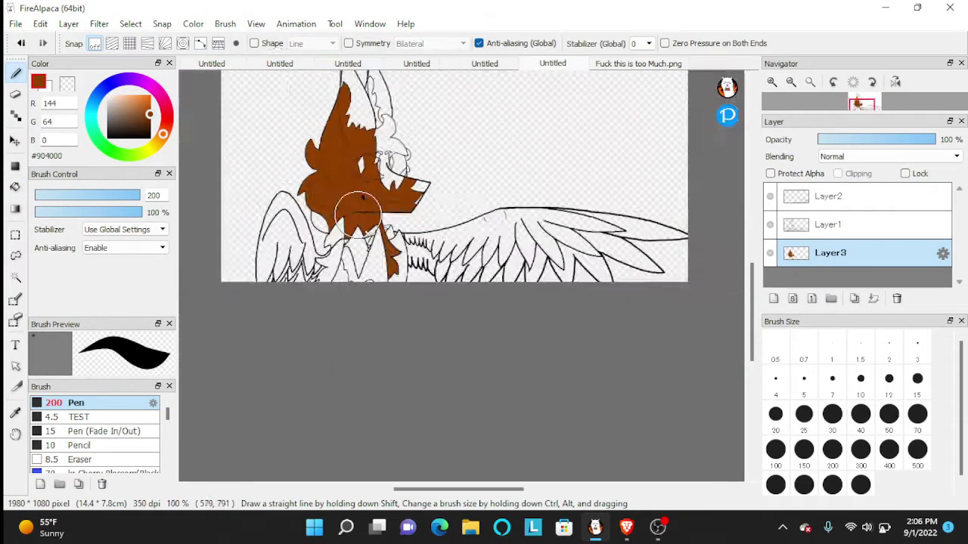
pyautogui.scroll(2, 378, 276)
pyautogui.click(832, 420)
pyautogui.scroll(-1, 473, 174)
pyautogui.scroll(2, 374, 182)
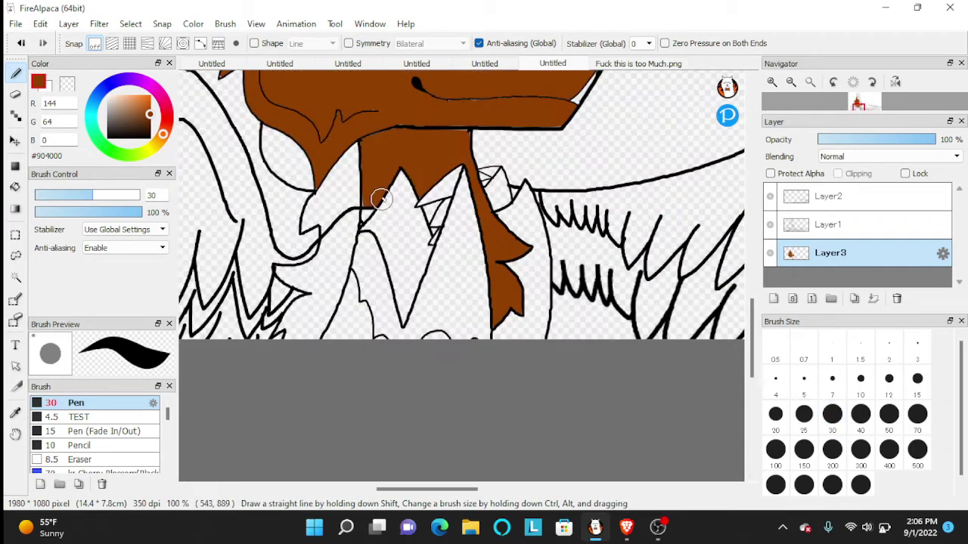
pyautogui.moveTo(381, 198)
pyautogui.mouseDown()
pyautogui.moveTo(356, 286)
pyautogui.moveTo(328, 347)
pyautogui.moveTo(405, 339)
pyautogui.mouseUp()
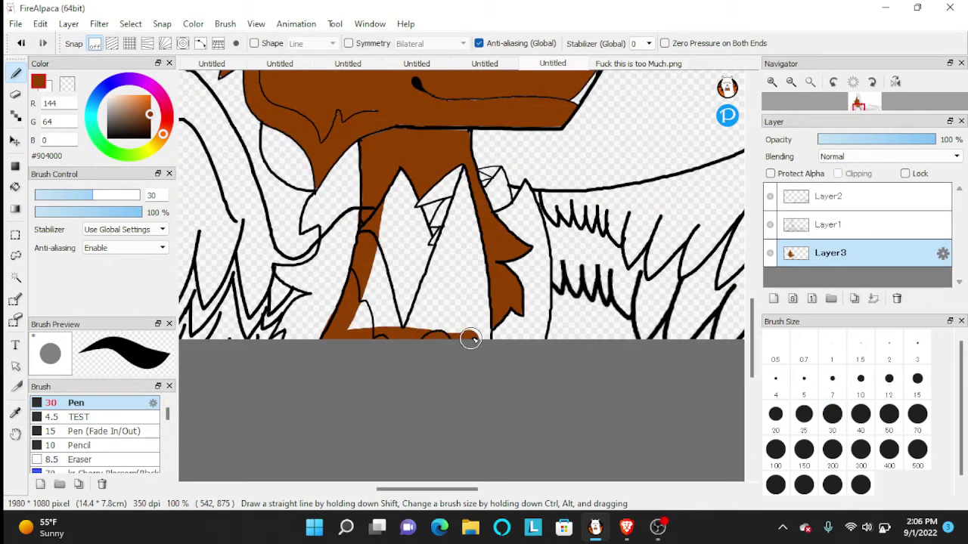
pyautogui.moveTo(471, 340)
pyautogui.mouseDown()
pyautogui.moveTo(356, 317)
pyautogui.moveTo(394, 279)
pyautogui.moveTo(365, 310)
pyautogui.moveTo(405, 175)
pyautogui.moveTo(423, 289)
pyautogui.moveTo(409, 312)
pyautogui.mouseUp()
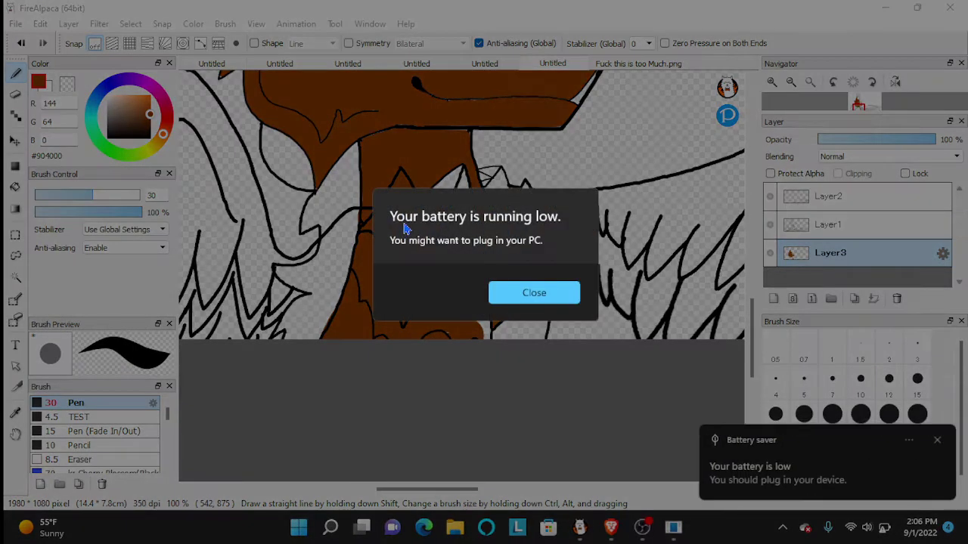
pyautogui.click(512, 296)
pyautogui.moveTo(438, 173); pyautogui.dragTo(409, 233)
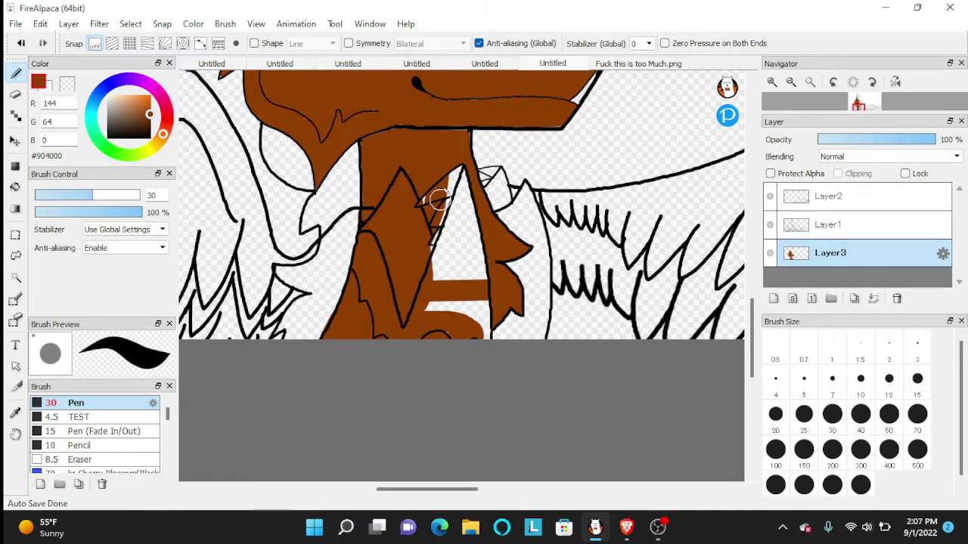
# Paint brown over the unfilled gaps along the lower jaw, front of the mouth and nose tip
pyautogui.scroll(-2, 418, 218)
pyautogui.scroll(3, 413, 171)
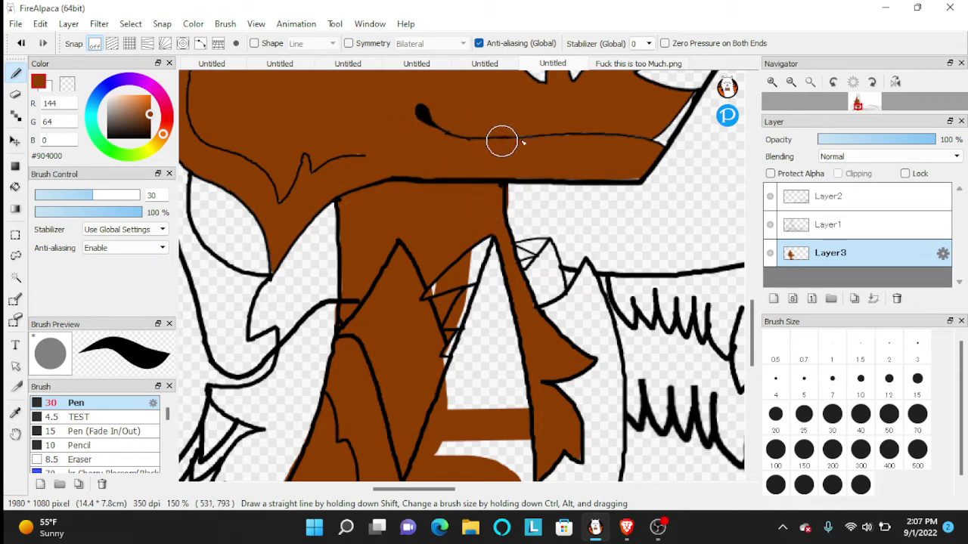
pyautogui.moveTo(502, 141)
pyautogui.mouseDown()
pyautogui.moveTo(655, 137)
pyautogui.moveTo(622, 178)
pyautogui.moveTo(453, 172)
pyautogui.mouseUp()
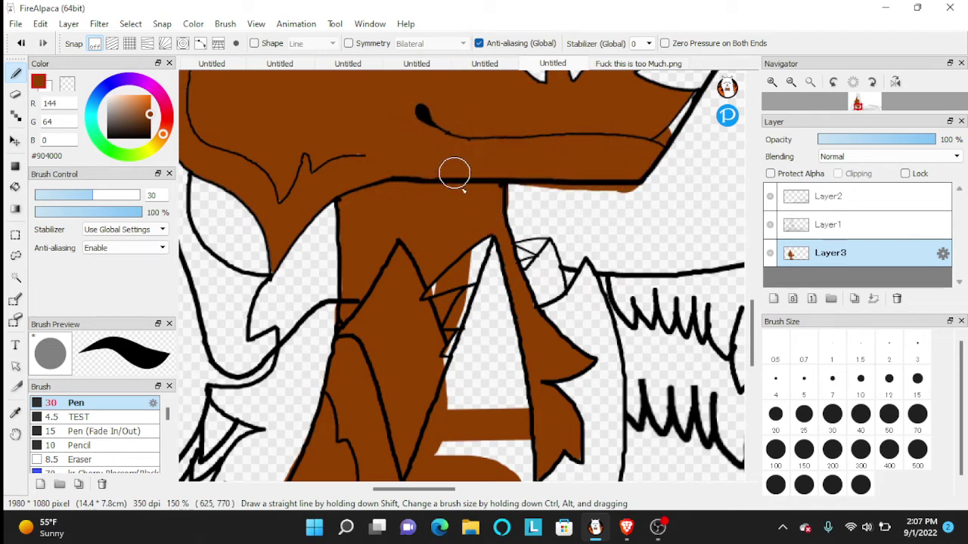
pyautogui.scroll(-1, 453, 172)
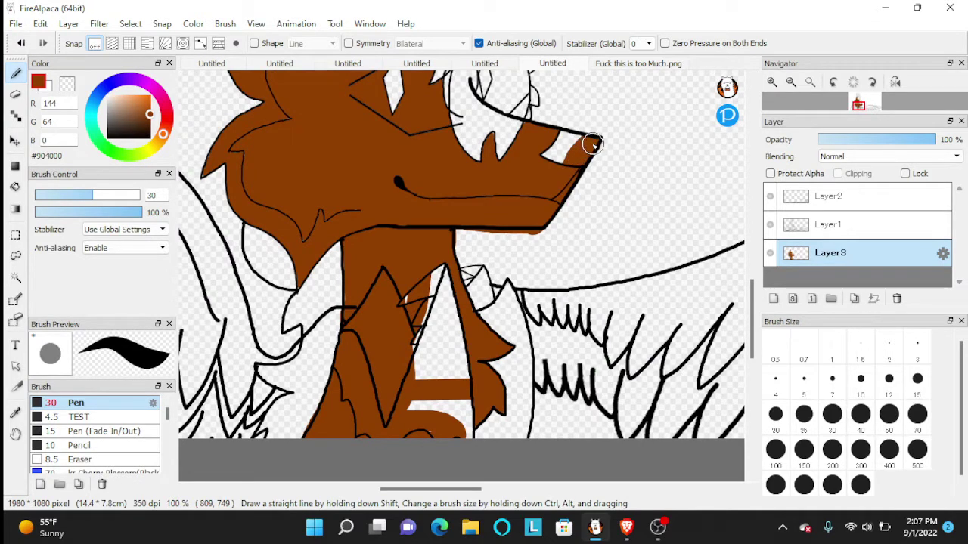
pyautogui.scroll(-5, 518, 212)
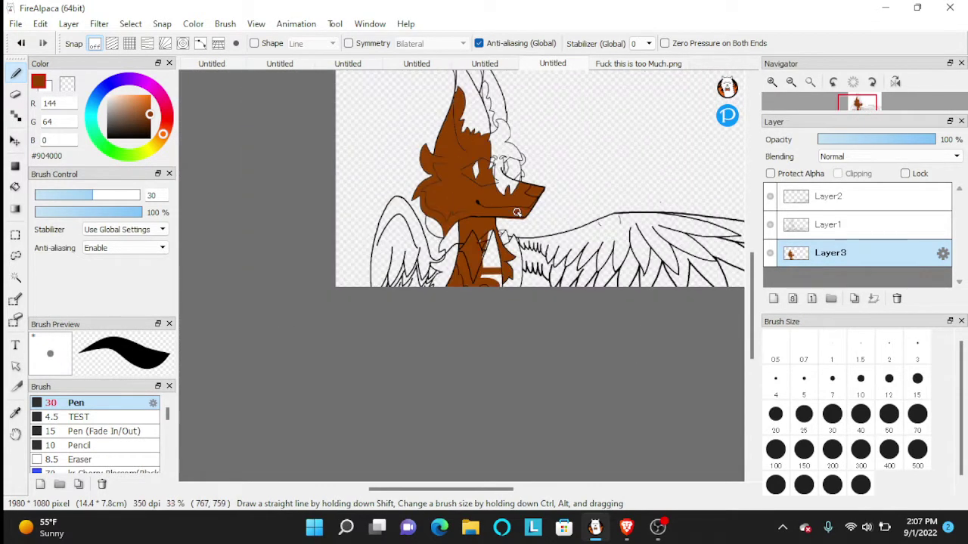
# Cover the near eye's pupil and the area beside its inner corner with brown on Layer3
pyautogui.scroll(3, 535, 162)
pyautogui.scroll(-1, 496, 259)
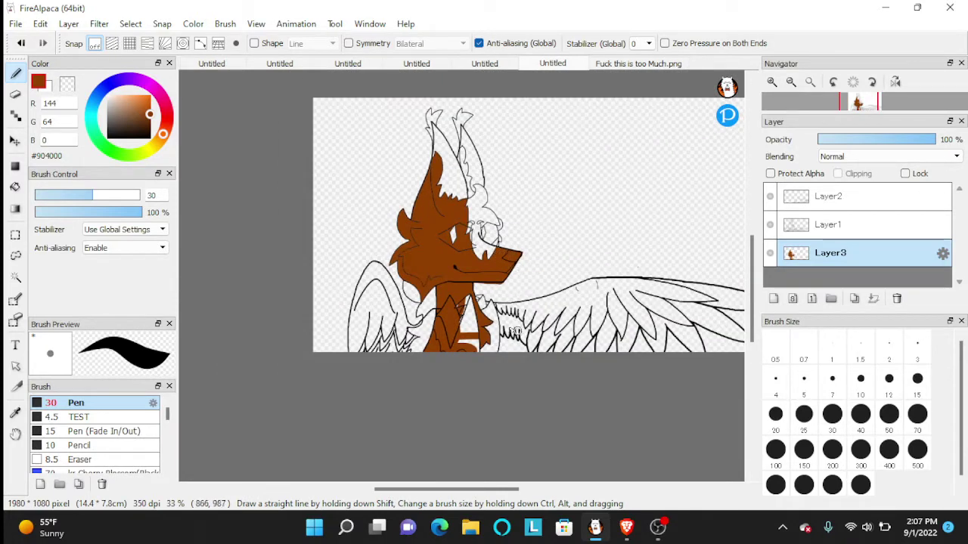
pyautogui.scroll(6, 405, 282)
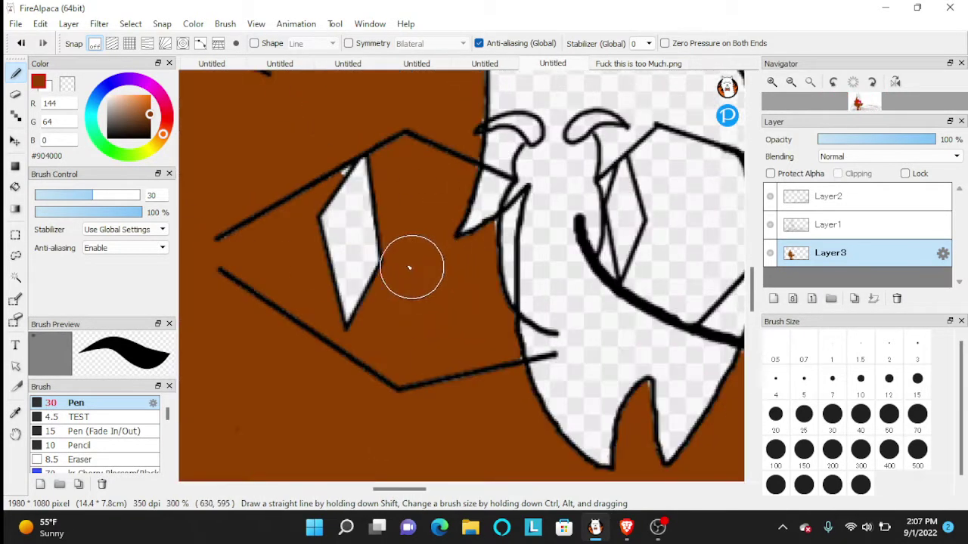
pyautogui.moveTo(314, 242); pyautogui.dragTo(356, 183)
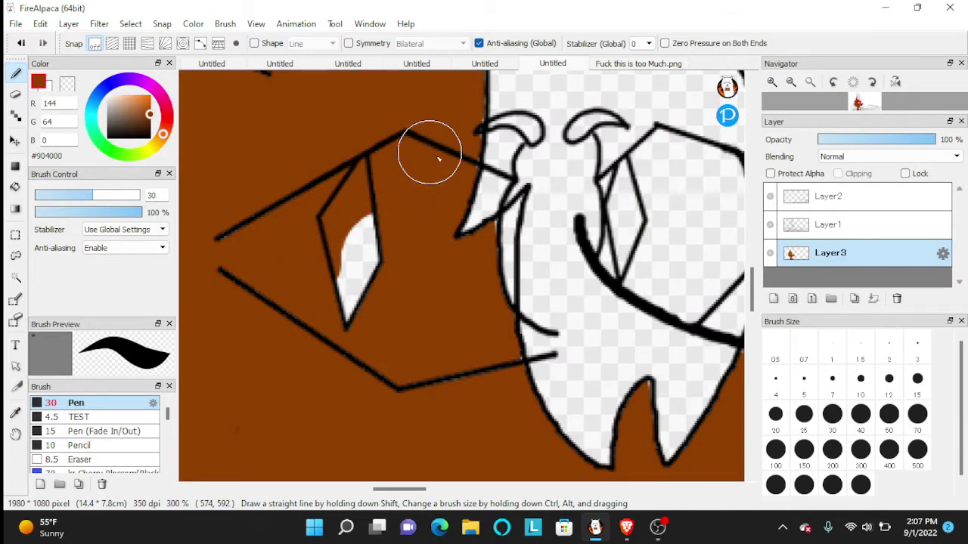
pyautogui.moveTo(443, 350)
pyautogui.mouseDown()
pyautogui.moveTo(486, 317)
pyautogui.moveTo(496, 289)
pyautogui.moveTo(508, 178)
pyautogui.moveTo(472, 345)
pyautogui.moveTo(312, 265)
pyautogui.moveTo(361, 274)
pyautogui.mouseUp()
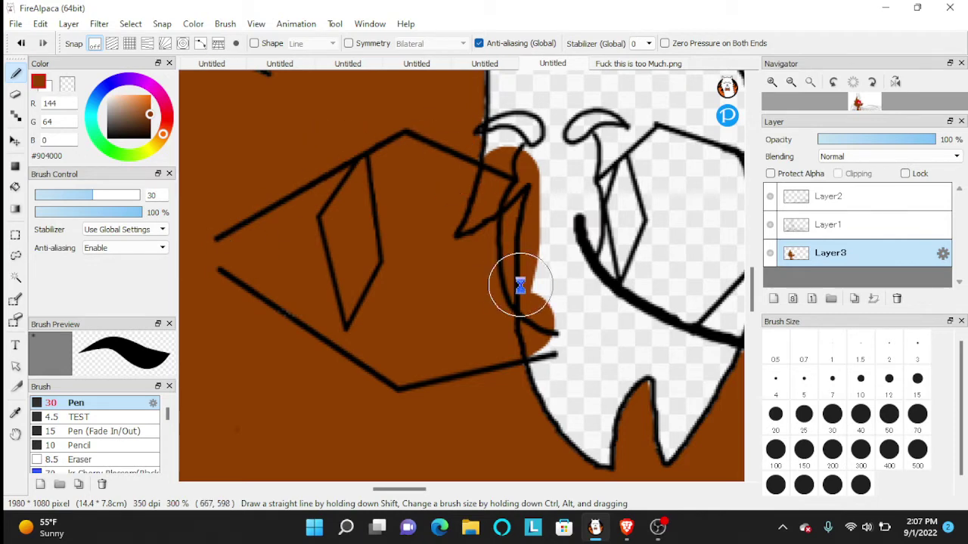
# Paint brown over the jagged fur edge along the inside of the near ear
pyautogui.scroll(-5, 521, 283)
pyautogui.scroll(4, 479, 262)
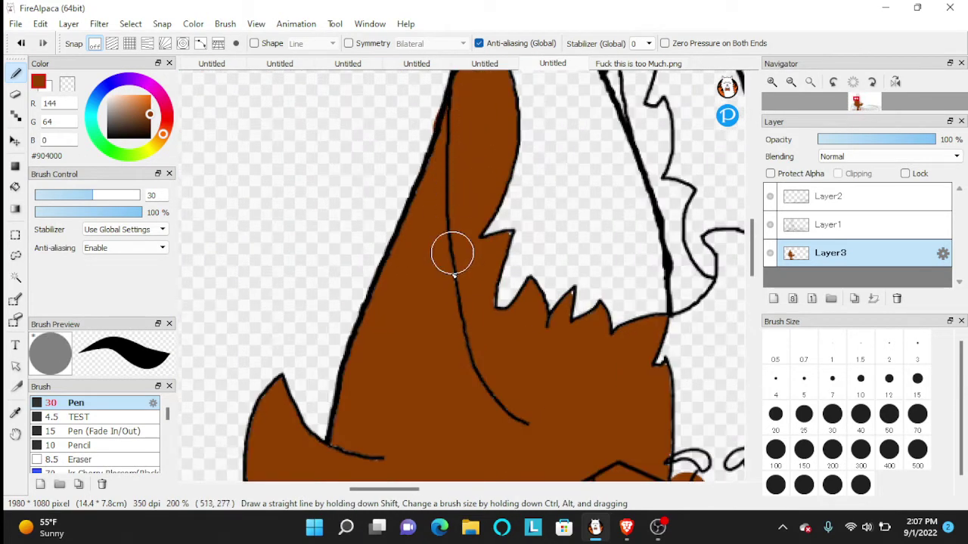
pyautogui.moveTo(572, 344)
pyautogui.mouseDown()
pyautogui.moveTo(588, 275)
pyautogui.moveTo(606, 341)
pyautogui.moveTo(618, 331)
pyautogui.moveTo(484, 294)
pyautogui.moveTo(499, 268)
pyautogui.moveTo(483, 232)
pyautogui.moveTo(521, 134)
pyautogui.mouseUp()
pyautogui.scroll(-5, 522, 134)
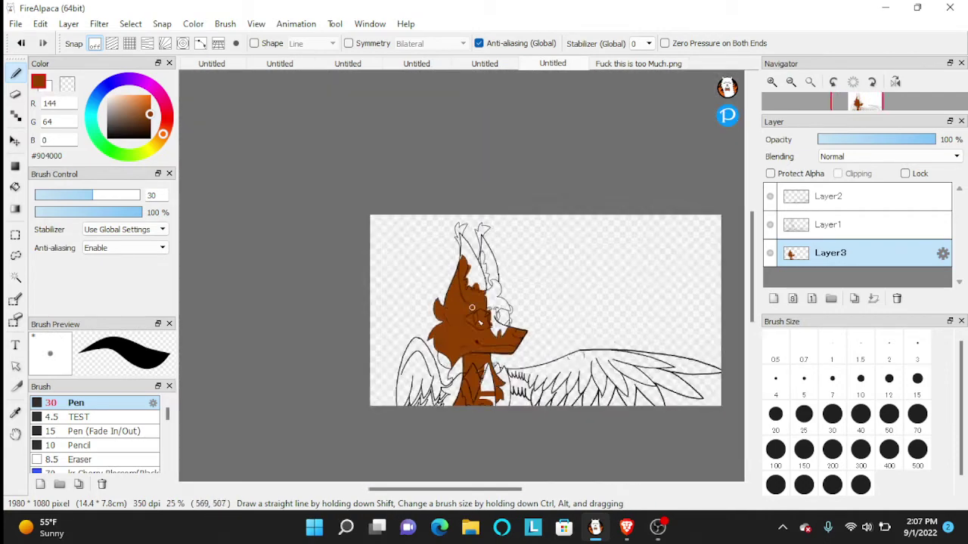
# Extend the near ear's inner contour across the forehead on Layer3 with a size 2 black Pen, including a small notch
pyautogui.scroll(5, 469, 272)
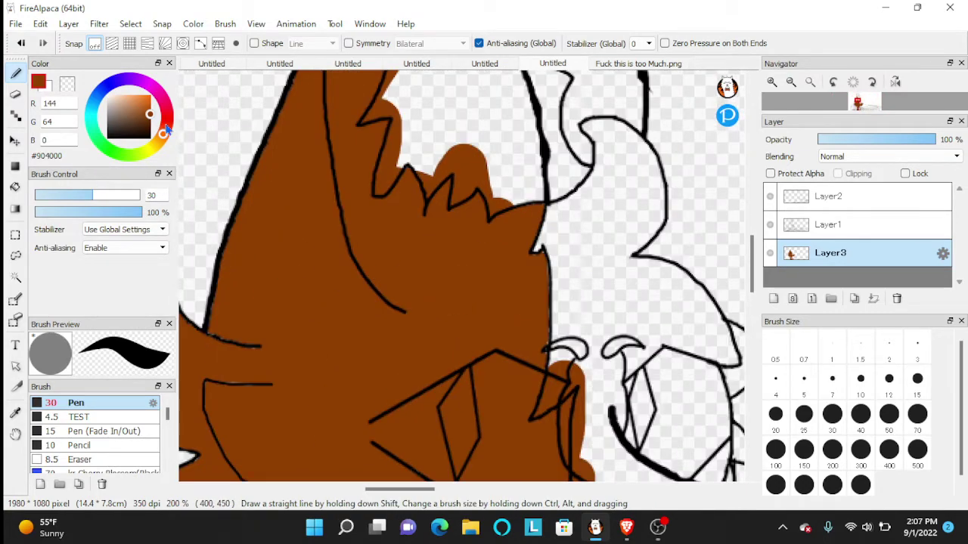
pyautogui.moveTo(459, 274); pyautogui.dragTo(397, 285)
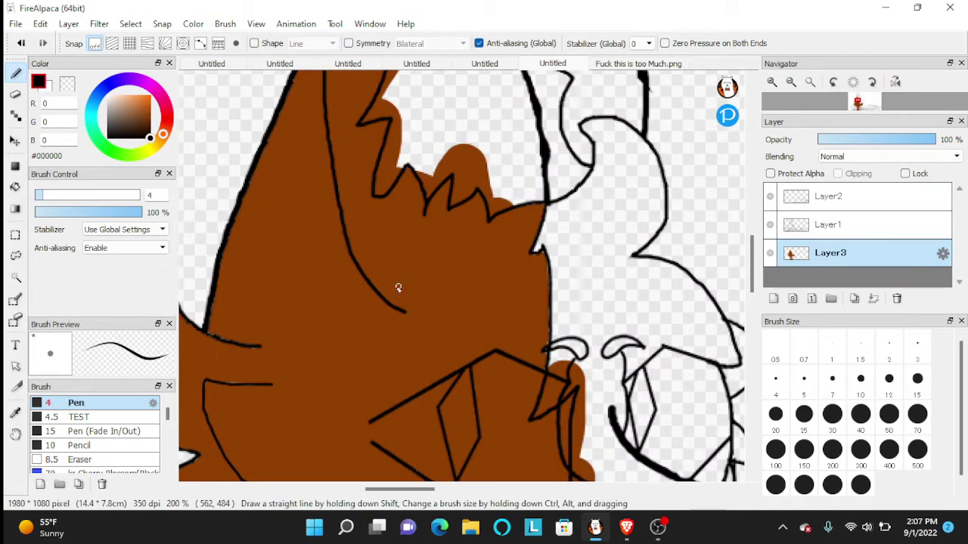
pyautogui.scroll(1, 398, 285)
pyautogui.click(917, 349)
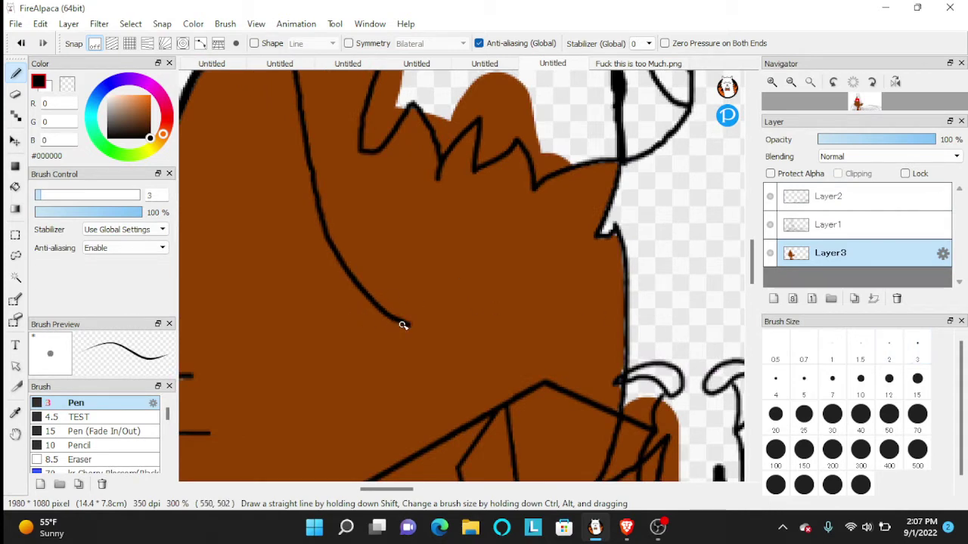
pyautogui.click(889, 348)
pyautogui.hotkey('ctrl', 'z')
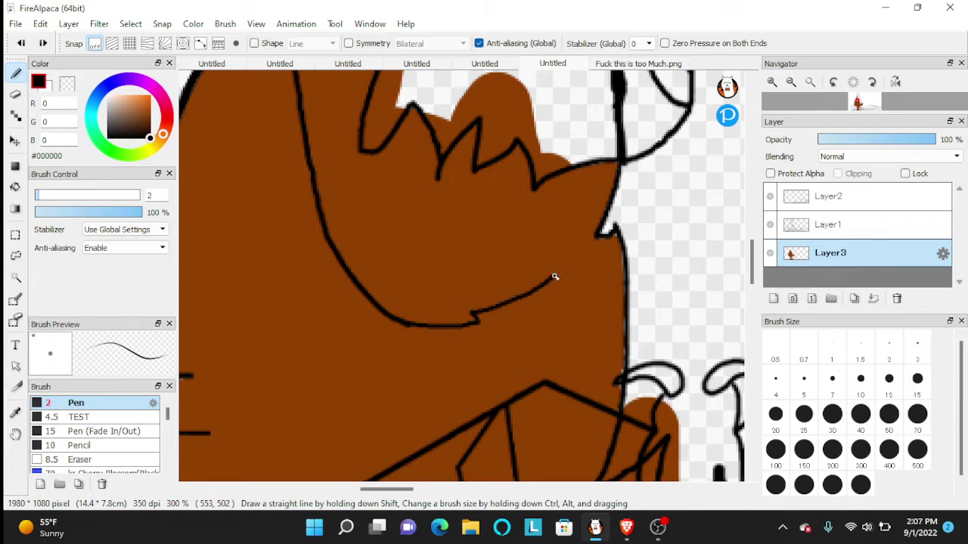
# Check the brown-coloured head as a whole and bring up the coloured reference drawing
pyautogui.scroll(-5, 606, 235)
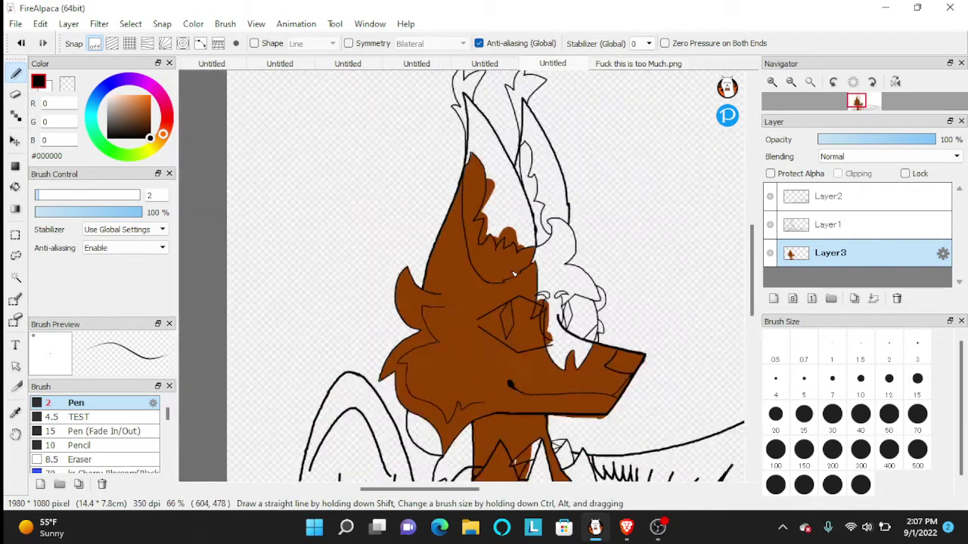
pyautogui.scroll(-2, 508, 264)
pyautogui.scroll(2, 505, 259)
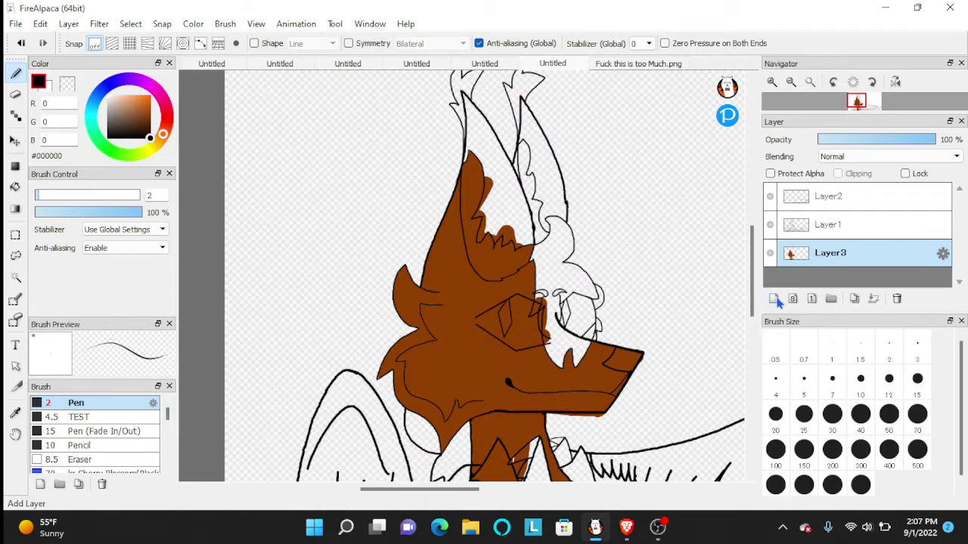
pyautogui.click(605, 60)
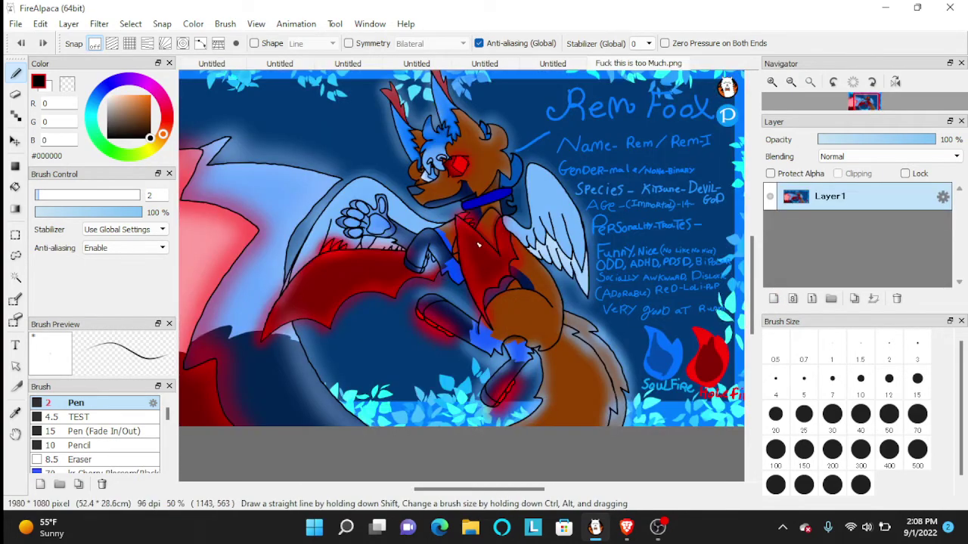
# Sample dark navy #021547 from the throat marking above the collar in the reference drawing and return to the line art
pyautogui.scroll(6, 469, 242)
pyautogui.keyDown('alt'); pyautogui.click(464, 249); pyautogui.keyUp('alt')
pyautogui.scroll(-1, 467, 253)
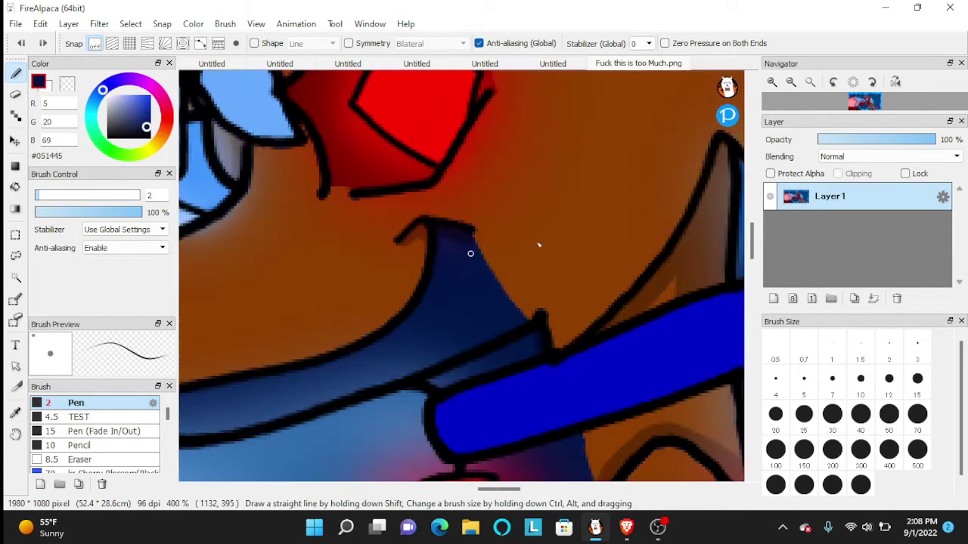
pyautogui.scroll(1, 519, 304)
pyautogui.scroll(-3, 439, 271)
pyautogui.scroll(3, 440, 270)
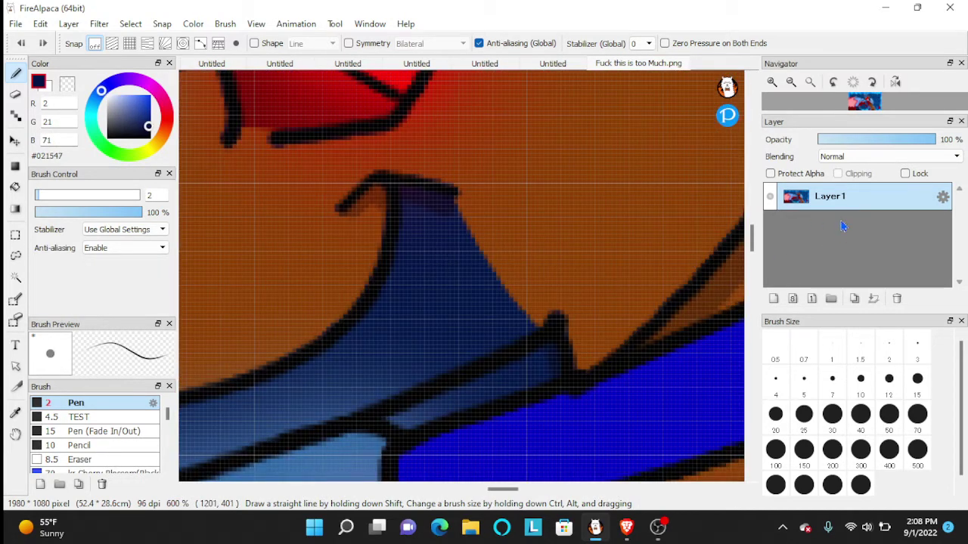
pyautogui.click(577, 62)
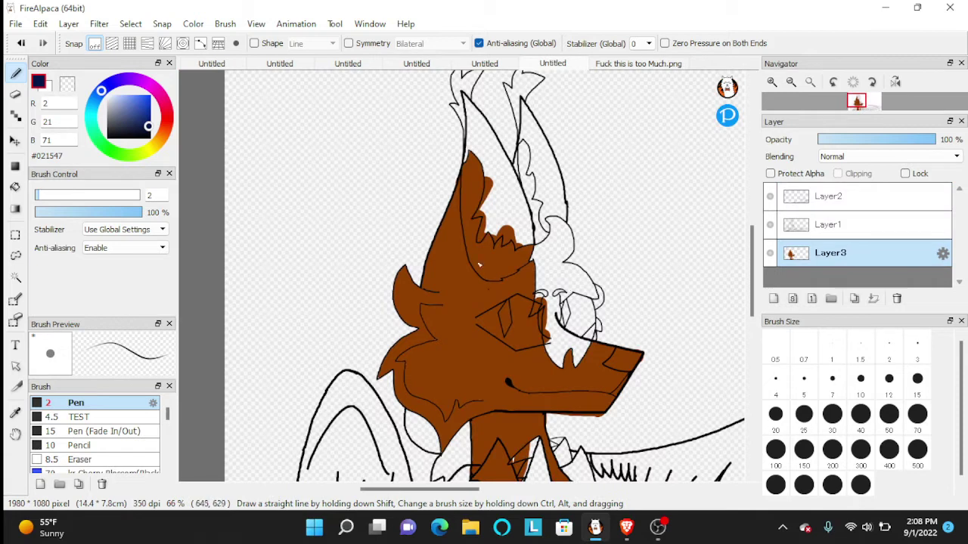
pyautogui.scroll(2, 473, 241)
pyautogui.click(14, 187)
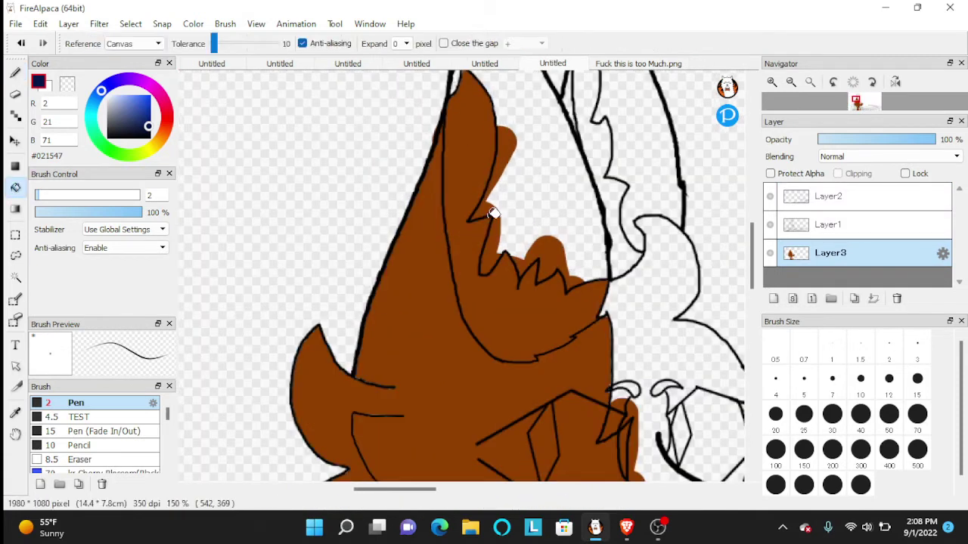
pyautogui.click(459, 146)
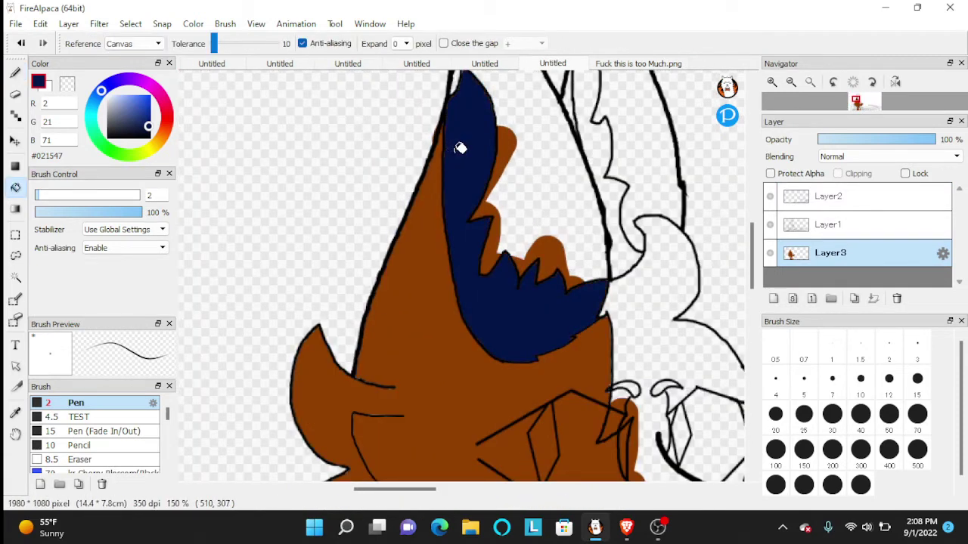
pyautogui.scroll(-4, 460, 147)
pyautogui.scroll(3, 525, 234)
pyautogui.hotkey('ctrl', 'z')
pyautogui.scroll(-2, 529, 234)
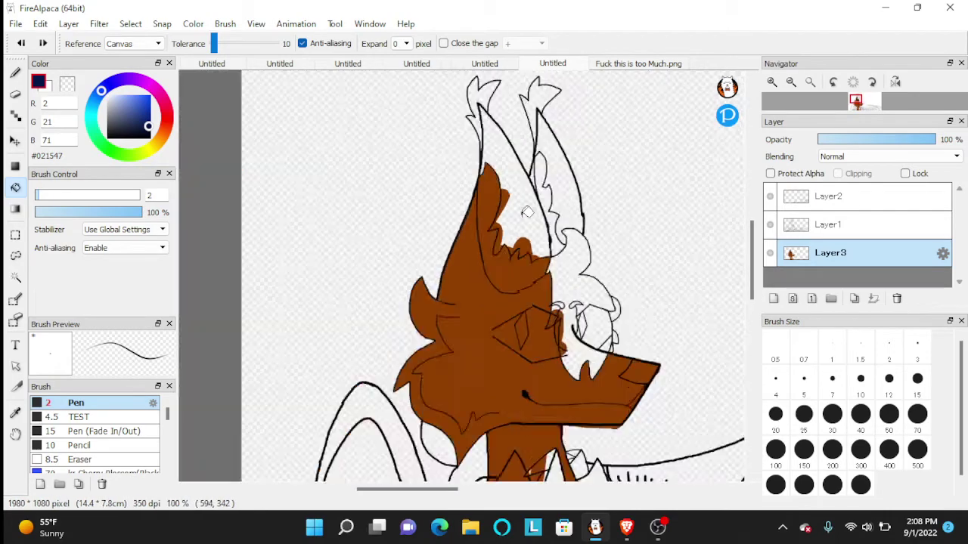
# Close the gap between the two open cheek fur lines with a jagged navy size 2 Pen stroke on Layer3
pyautogui.scroll(3, 579, 419)
pyautogui.click(16, 75)
pyautogui.scroll(-3, 448, 234)
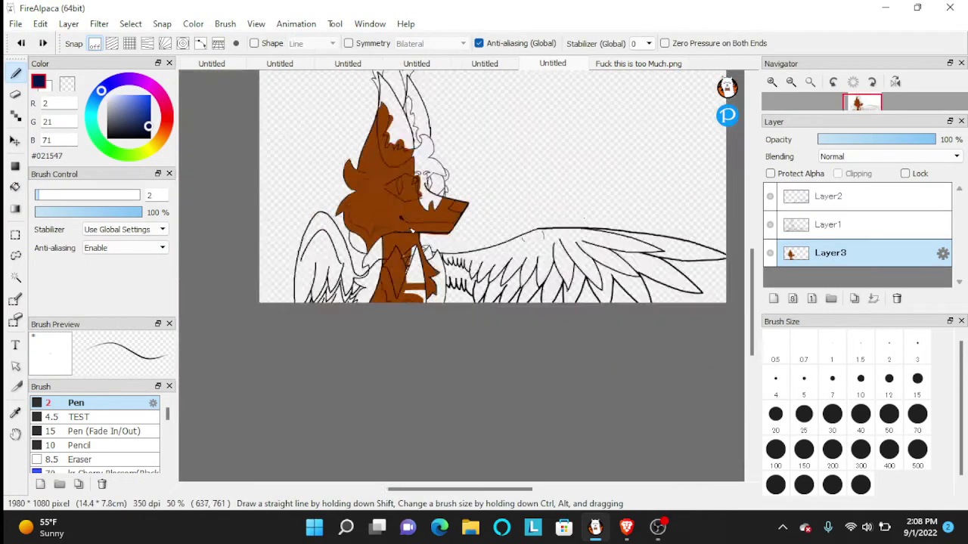
pyautogui.scroll(3, 410, 208)
pyautogui.scroll(-2, 514, 341)
pyautogui.scroll(3, 408, 200)
pyautogui.scroll(3, 368, 118)
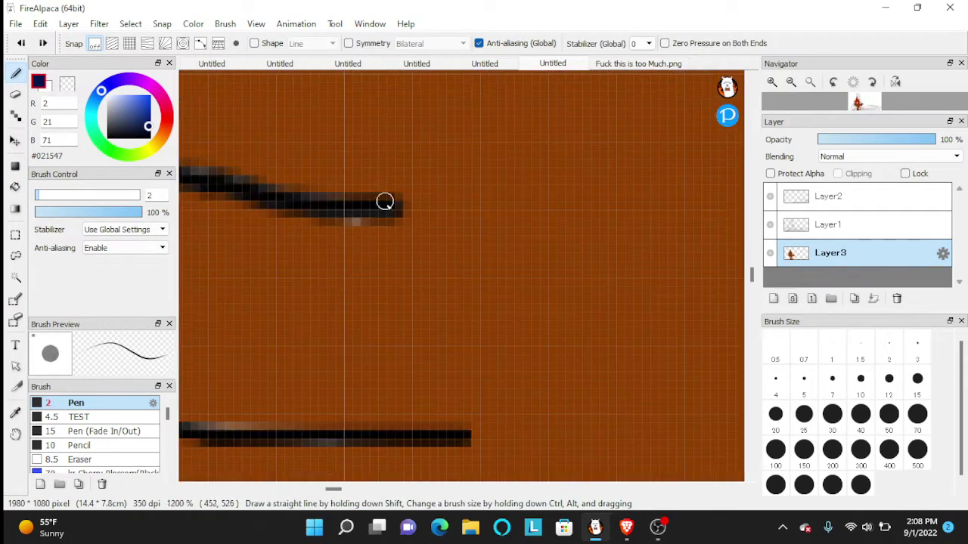
pyautogui.moveTo(384, 202)
pyautogui.mouseDown()
pyautogui.moveTo(464, 207)
pyautogui.moveTo(442, 309)
pyautogui.moveTo(488, 412)
pyautogui.moveTo(451, 428)
pyautogui.mouseUp()
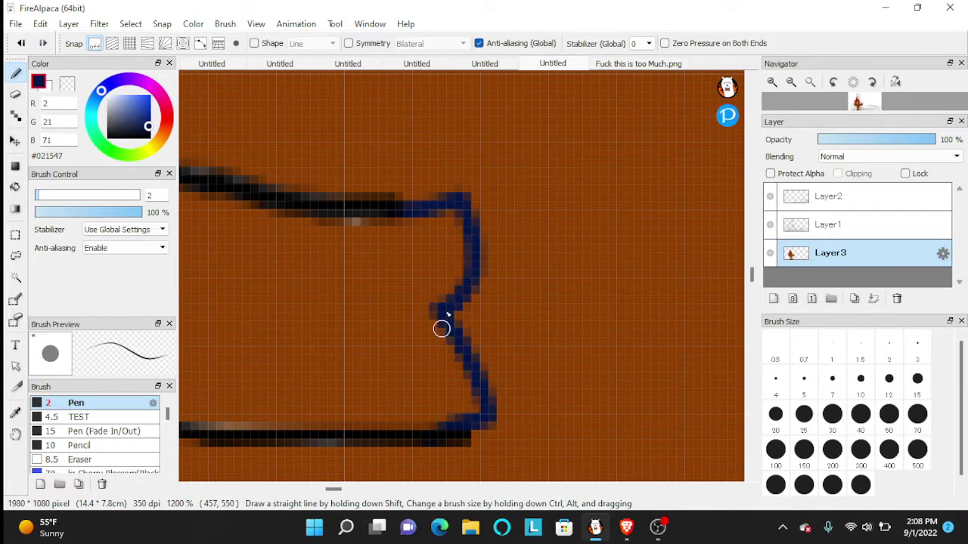
pyautogui.hotkey('ctrl', 'z')
pyautogui.scroll(-4, 446, 317)
pyautogui.scroll(4, 403, 174)
pyautogui.moveTo(420, 177)
pyautogui.mouseDown()
pyautogui.moveTo(446, 105)
pyautogui.moveTo(501, 106)
pyautogui.moveTo(523, 207)
pyautogui.moveTo(463, 245)
pyautogui.moveTo(506, 299)
pyautogui.moveTo(480, 359)
pyautogui.mouseUp()
pyautogui.scroll(-4, 447, 314)
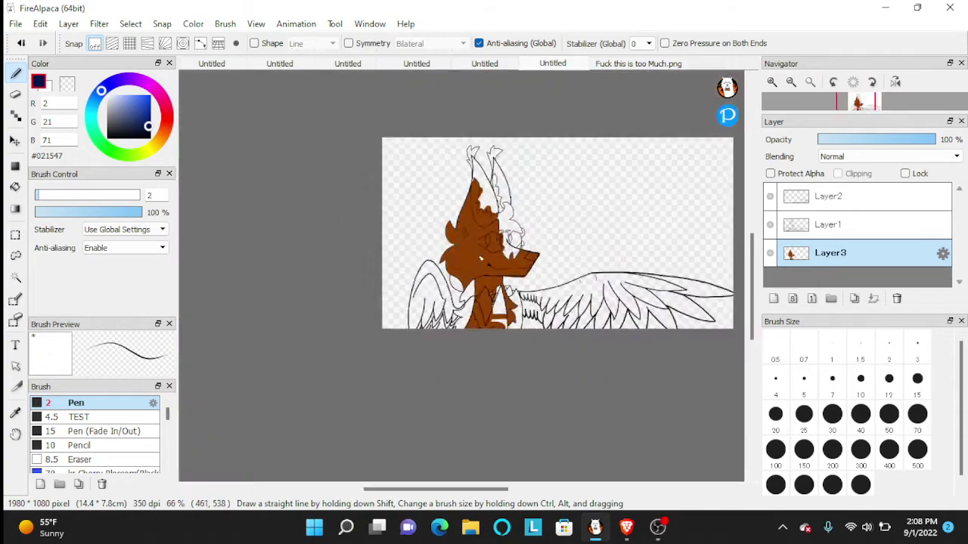
# Extend the lower cheek fur contour to the mouth corner in navy and fill the cheek fur and lower jaw with #021547
pyautogui.scroll(3, 454, 232)
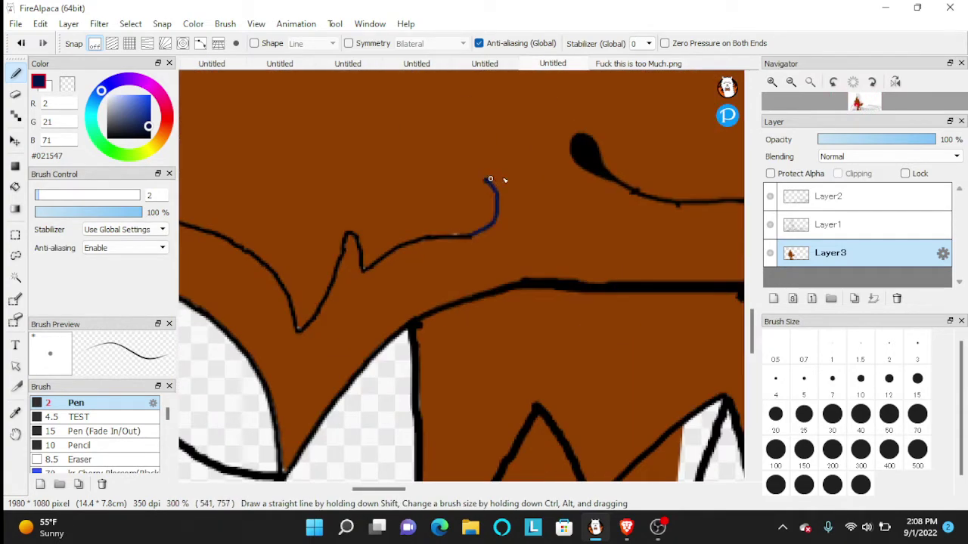
pyautogui.scroll(-2, 574, 144)
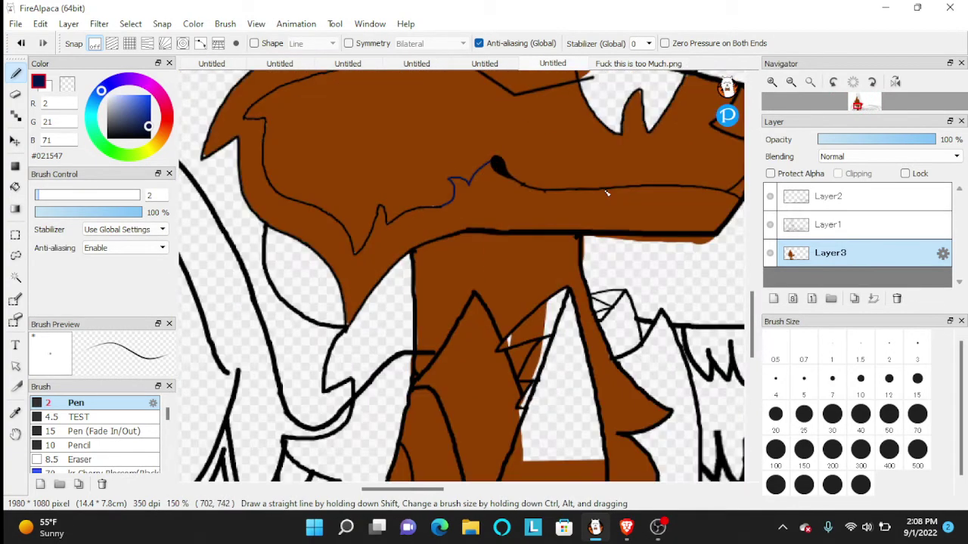
pyautogui.click(15, 187)
pyautogui.click(453, 203)
pyautogui.scroll(-2, 454, 203)
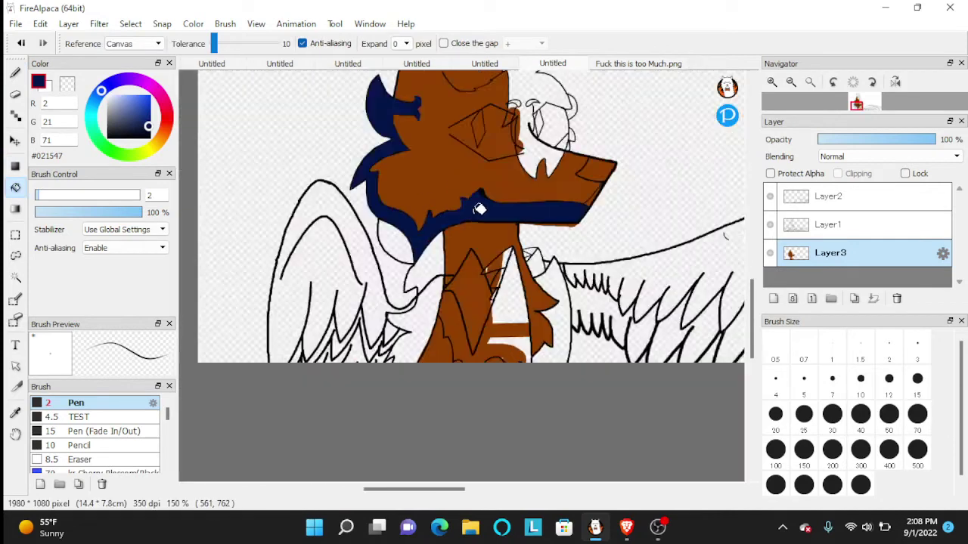
# Draw a curled navy contour from the jaw across the neck and fill the throat and chest fur in front of it with navy
pyautogui.scroll(2, 217, 165)
pyautogui.press('p')
pyautogui.scroll(2, 412, 204)
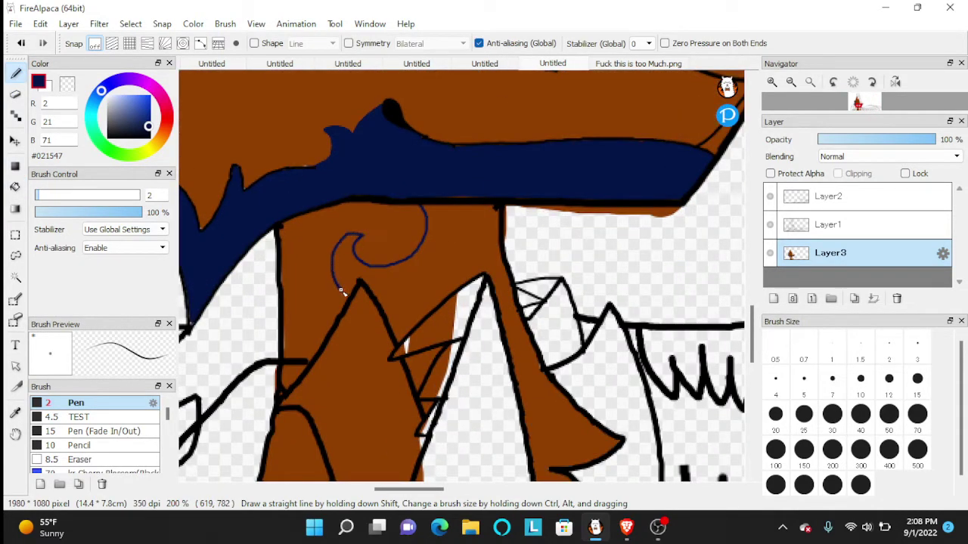
pyautogui.moveTo(341, 291); pyautogui.dragTo(345, 294)
pyautogui.scroll(-3, 408, 251)
pyautogui.scroll(2, 425, 345)
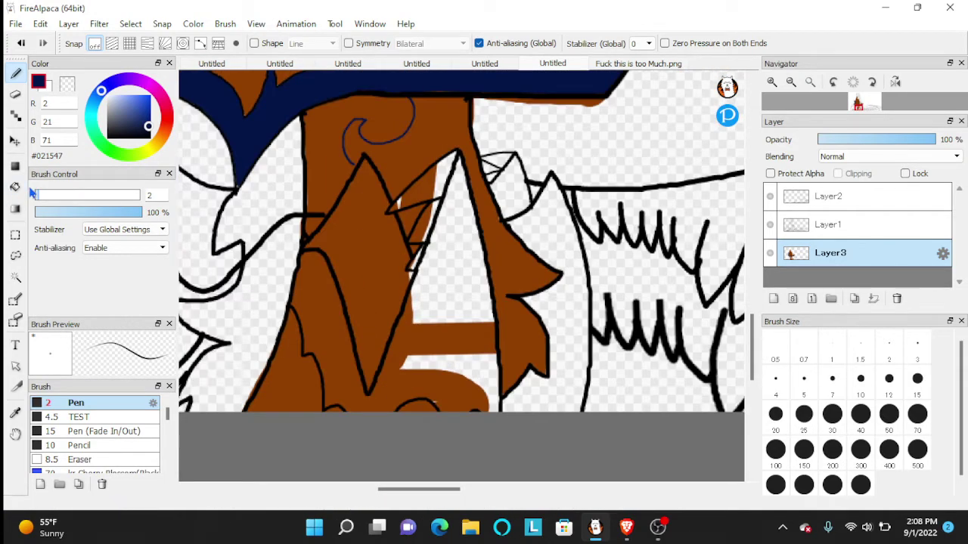
pyautogui.click(16, 186)
pyautogui.click(434, 133)
pyautogui.scroll(-2, 454, 159)
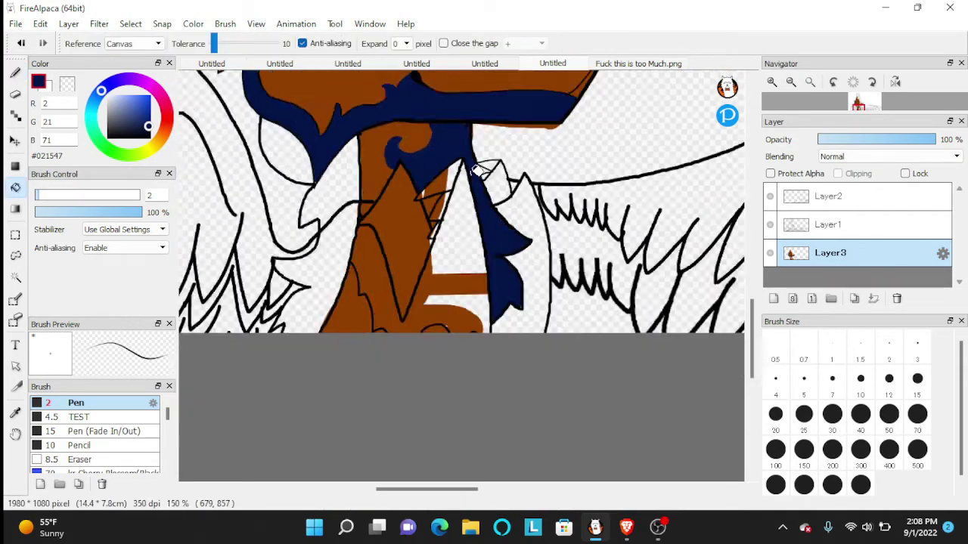
# Fill the empty part of the tall chest triangle with red #B4000A
pyautogui.scroll(2, 465, 189)
pyautogui.scroll(-1, 466, 189)
pyautogui.scroll(1, 465, 188)
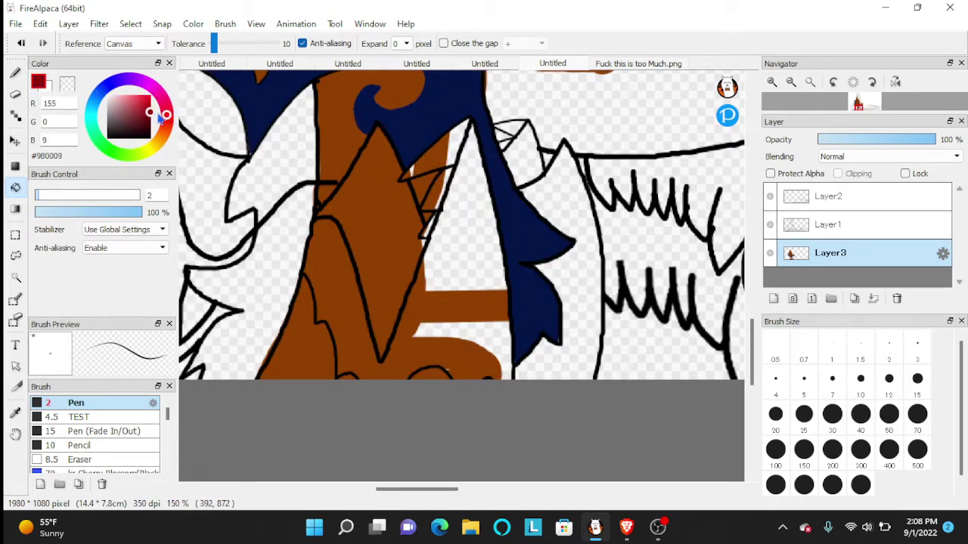
pyautogui.click(484, 254)
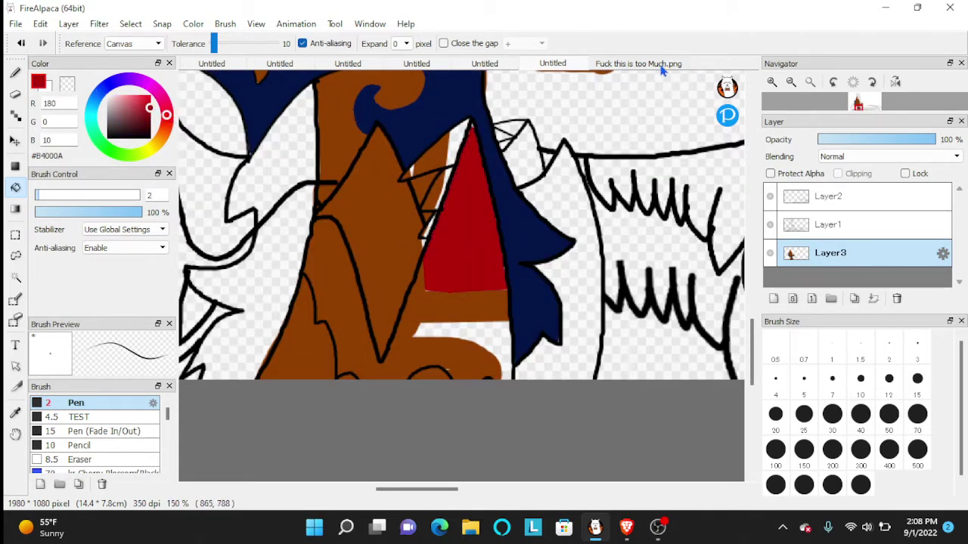
# Sample dark red #840900 from the reference drawing's wing and fill the upper part of the tall chest triangle with it
pyautogui.click(660, 66)
pyautogui.scroll(-4, 493, 249)
pyautogui.scroll(4, 513, 290)
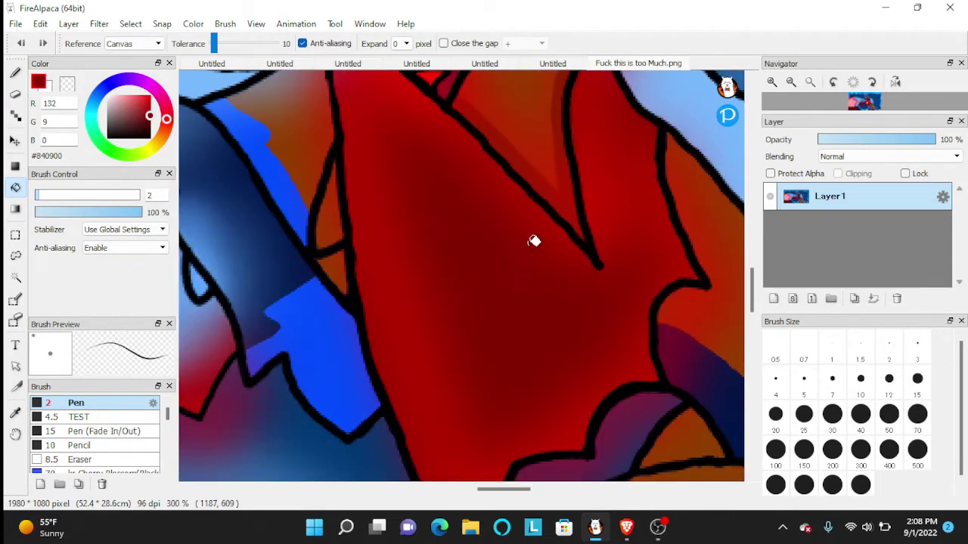
pyautogui.click(545, 77)
pyautogui.click(557, 66)
pyautogui.scroll(-1, 416, 280)
pyautogui.click(17, 75)
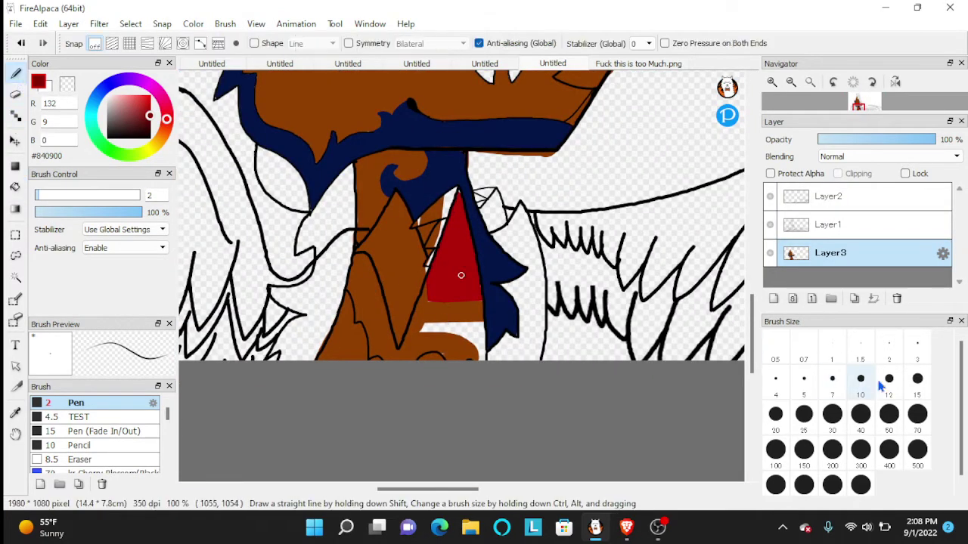
pyautogui.click(917, 421)
pyautogui.click(15, 187)
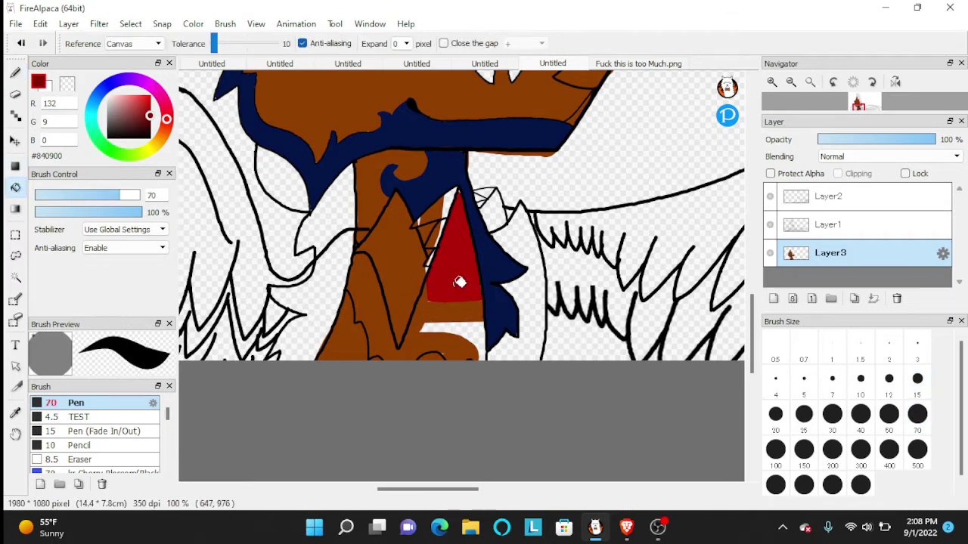
pyautogui.click(458, 274)
# Paint the rest of the tall triangle, the lower chest and the adjoining rounded section dark red with a size 30 Pen
pyautogui.click(15, 73)
pyautogui.scroll(2, 408, 340)
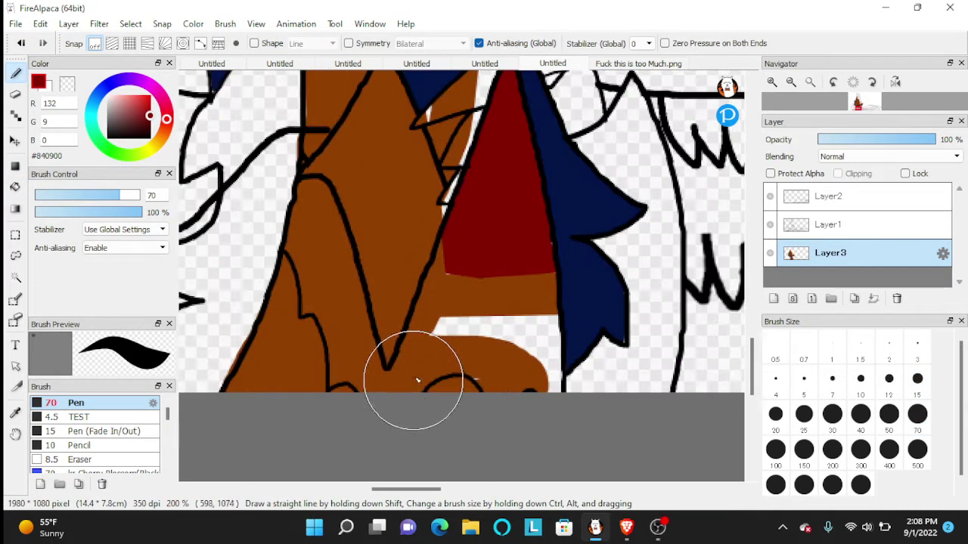
pyautogui.scroll(1, 340, 340)
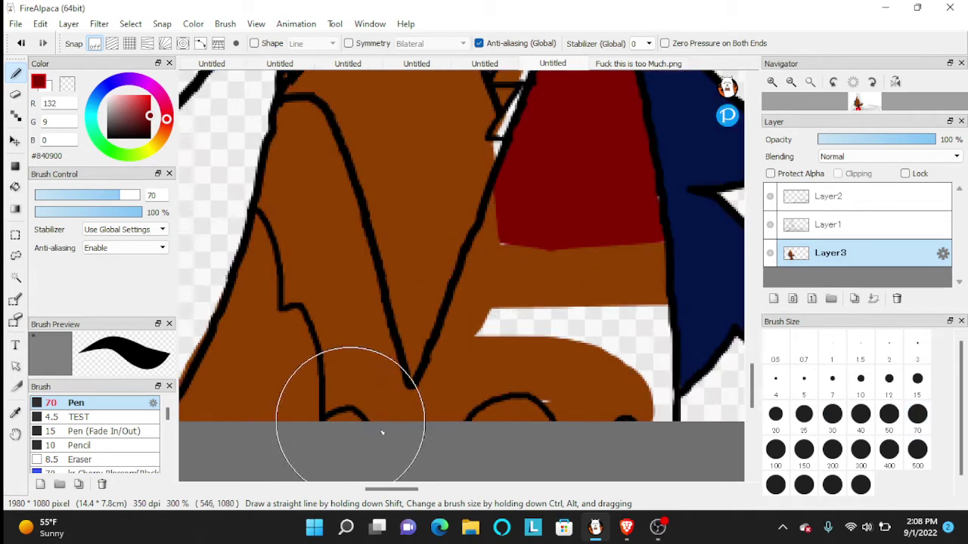
pyautogui.click(832, 413)
pyautogui.moveTo(428, 438)
pyautogui.mouseDown()
pyautogui.moveTo(450, 406)
pyautogui.moveTo(497, 380)
pyautogui.moveTo(541, 383)
pyautogui.moveTo(565, 427)
pyautogui.moveTo(599, 396)
pyautogui.moveTo(647, 431)
pyautogui.moveTo(640, 232)
pyautogui.moveTo(520, 190)
pyautogui.moveTo(437, 392)
pyautogui.moveTo(522, 261)
pyautogui.moveTo(524, 323)
pyautogui.moveTo(565, 266)
pyautogui.moveTo(588, 350)
pyautogui.moveTo(494, 310)
pyautogui.moveTo(437, 158)
pyautogui.moveTo(451, 157)
pyautogui.moveTo(476, 202)
pyautogui.moveTo(509, 324)
pyautogui.mouseUp()
pyautogui.scroll(-1, 594, 275)
pyautogui.moveTo(459, 231)
pyautogui.mouseDown()
pyautogui.moveTo(460, 266)
pyautogui.moveTo(451, 266)
pyautogui.moveTo(469, 273)
pyautogui.moveTo(477, 326)
pyautogui.mouseUp()
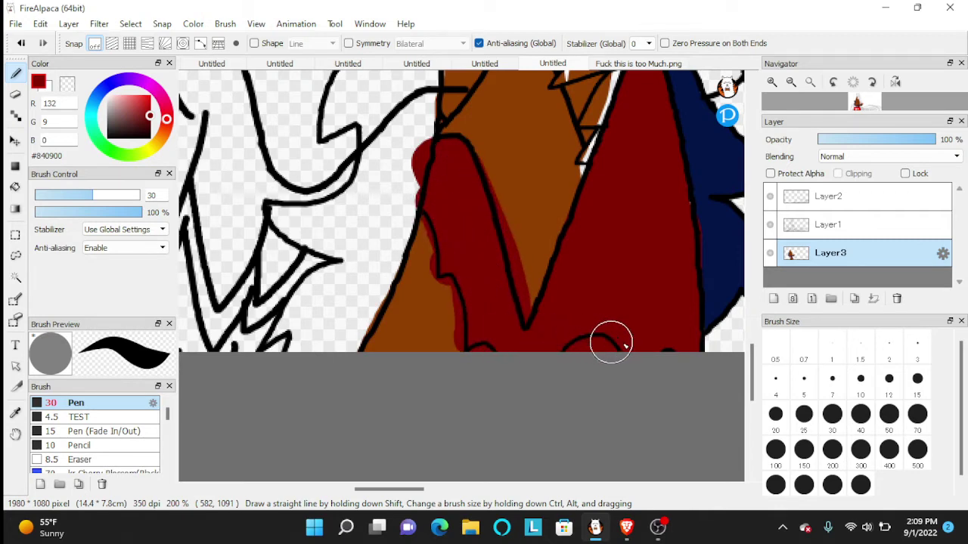
# Paint the largest spike beside the dark red triangle in bright red #FF0F00 with a size 7 Pen
pyautogui.scroll(3, 551, 310)
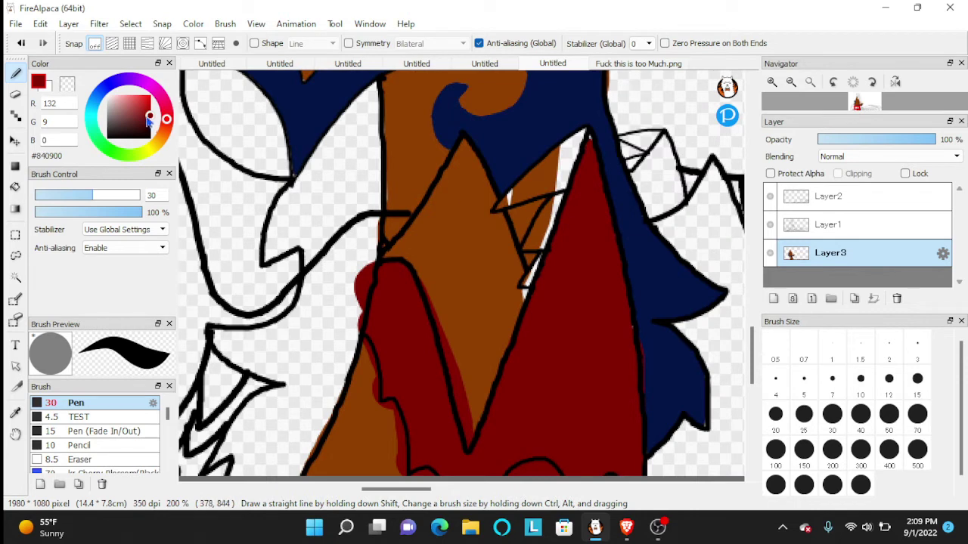
pyautogui.moveTo(149, 123); pyautogui.dragTo(151, 95)
pyautogui.scroll(1, 496, 155)
pyautogui.click(785, 391)
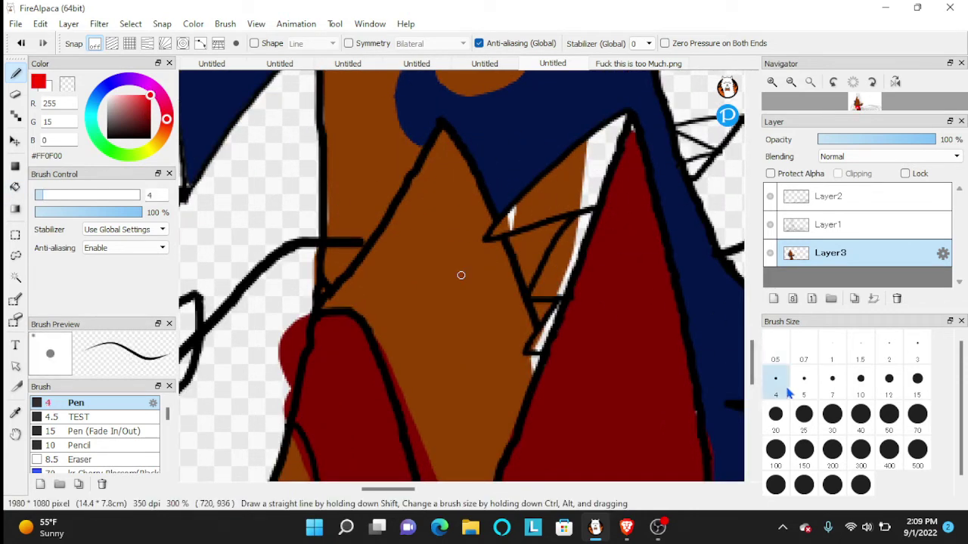
pyautogui.click(832, 385)
pyautogui.scroll(2, 534, 189)
pyautogui.moveTo(678, 218); pyautogui.dragTo(564, 239)
pyautogui.hotkey('ctrl', 'z')
pyautogui.moveTo(666, 202)
pyautogui.mouseDown()
pyautogui.moveTo(470, 277)
pyautogui.moveTo(547, 188)
pyautogui.moveTo(642, 118)
pyautogui.moveTo(604, 169)
pyautogui.mouseUp()
pyautogui.scroll(-1, 641, 117)
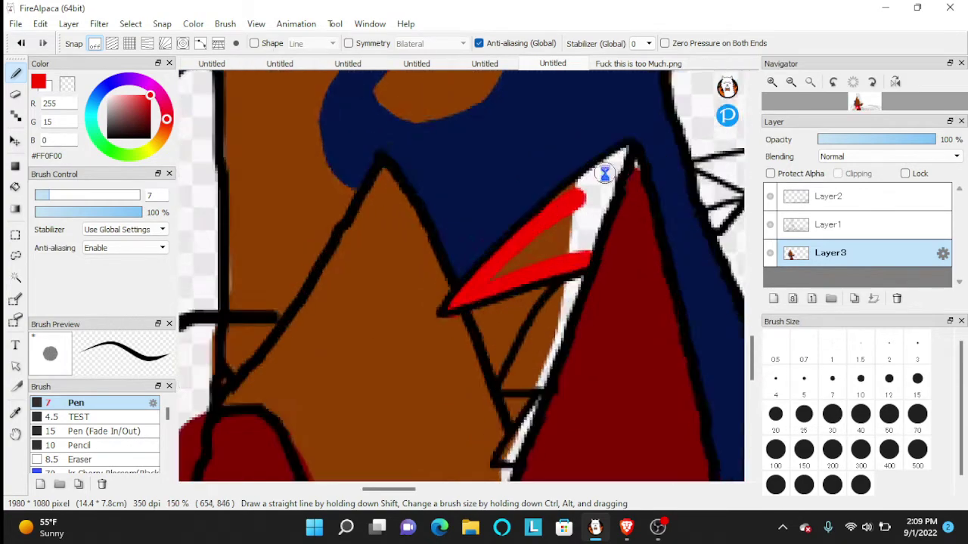
pyautogui.scroll(2, 605, 169)
pyautogui.moveTo(504, 248)
pyautogui.mouseDown()
pyautogui.moveTo(604, 179)
pyautogui.moveTo(645, 139)
pyautogui.moveTo(584, 177)
pyautogui.mouseUp()
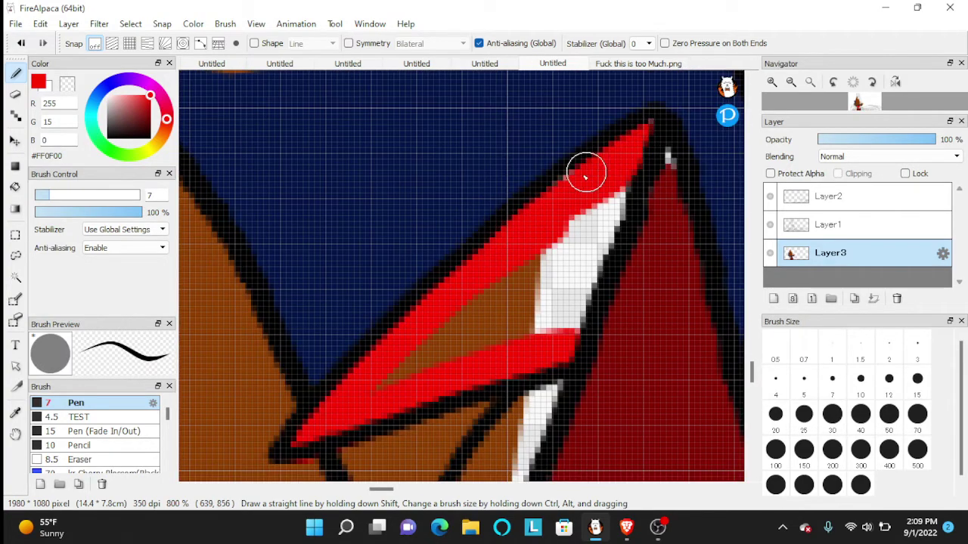
pyautogui.moveTo(486, 288)
pyautogui.mouseDown()
pyautogui.moveTo(385, 386)
pyautogui.moveTo(495, 357)
pyautogui.moveTo(546, 329)
pyautogui.moveTo(576, 299)
pyautogui.moveTo(618, 188)
pyautogui.moveTo(558, 346)
pyautogui.moveTo(560, 277)
pyautogui.moveTo(593, 219)
pyautogui.mouseUp()
# Sample bright red #FF0601 from the diamond-shaped eye in the reference drawing and return to the line art
pyautogui.click(638, 63)
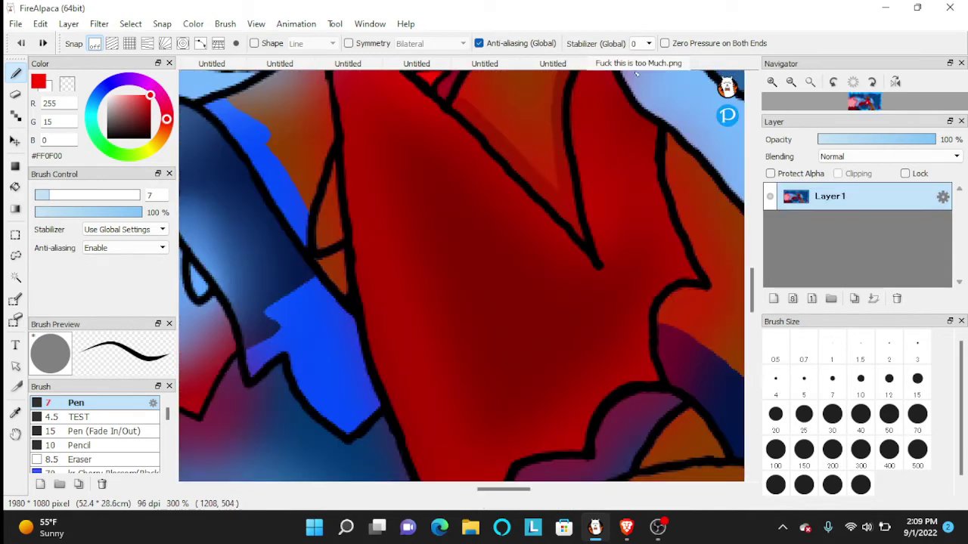
pyautogui.scroll(-3, 566, 196)
pyautogui.scroll(5, 489, 112)
pyautogui.scroll(-8, 592, 255)
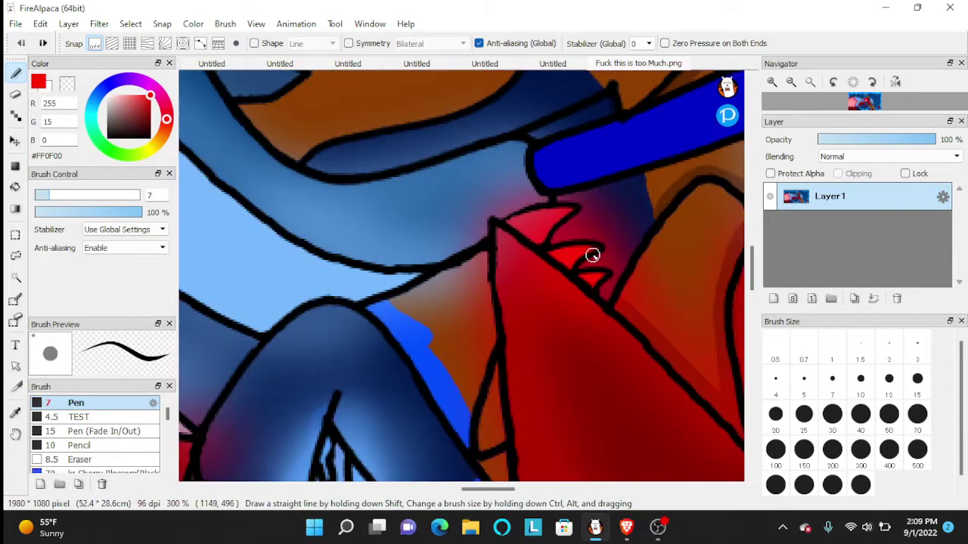
pyautogui.scroll(8, 575, 174)
pyautogui.rightClick(539, 197)
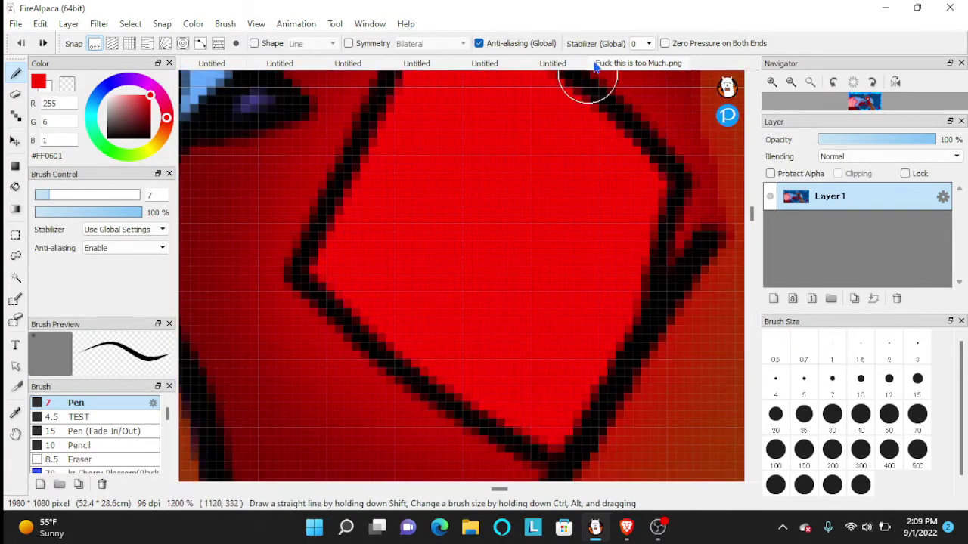
pyautogui.click(564, 64)
# Cover the remaining brown specks inside the largest spike with bright red #FF0601
pyautogui.scroll(3, 535, 169)
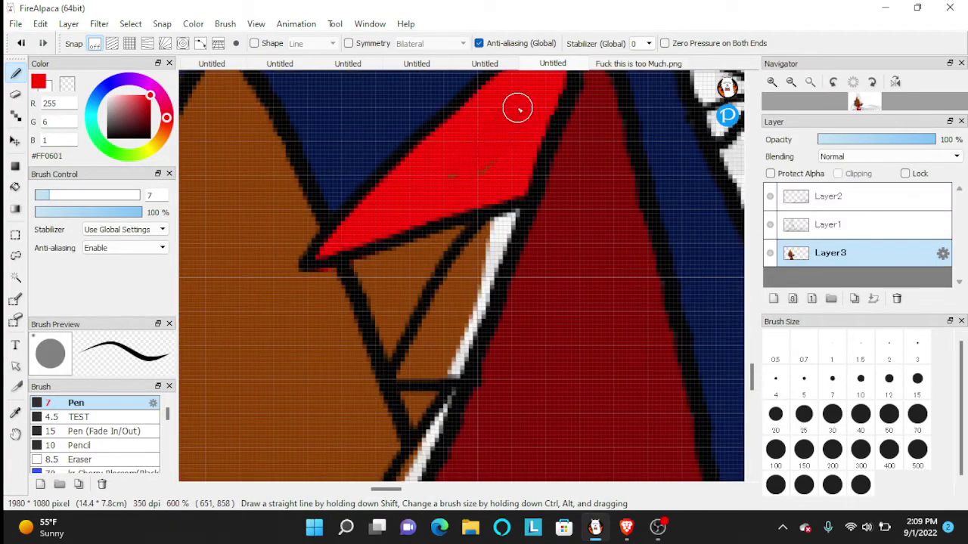
pyautogui.scroll(-3, 500, 153)
pyautogui.scroll(4, 549, 106)
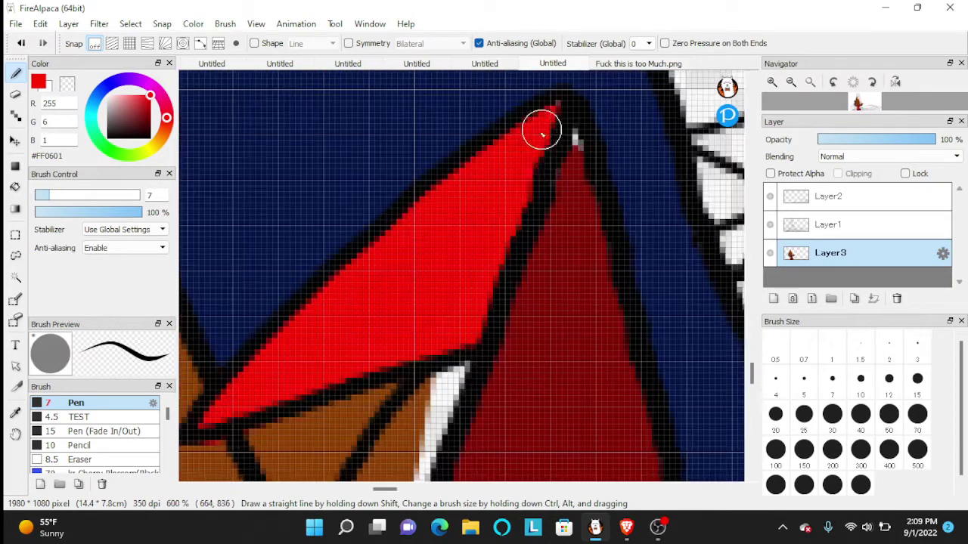
pyautogui.keyDown('alt'); pyautogui.click(580, 272); pyautogui.keyUp('alt')
pyautogui.keyDown('alt'); pyautogui.click(415, 254); pyautogui.keyUp('alt')
# Paint the narrow section directly beneath the largest spike bright red #FF0601 with the size 7 Pen
pyautogui.scroll(-4, 483, 189)
pyautogui.scroll(3, 454, 261)
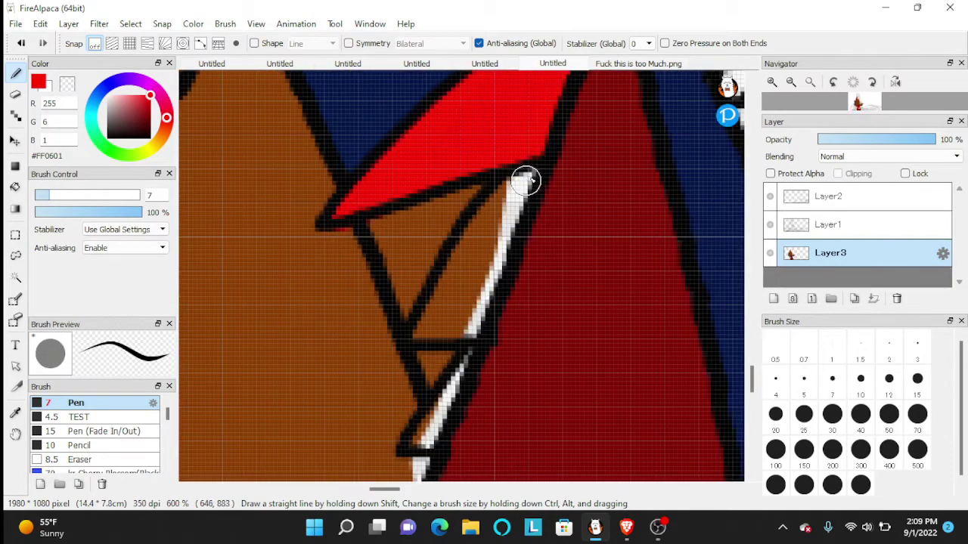
pyautogui.moveTo(527, 178)
pyautogui.mouseDown()
pyautogui.moveTo(476, 232)
pyautogui.moveTo(419, 330)
pyautogui.moveTo(472, 325)
pyautogui.moveTo(510, 210)
pyautogui.mouseUp()
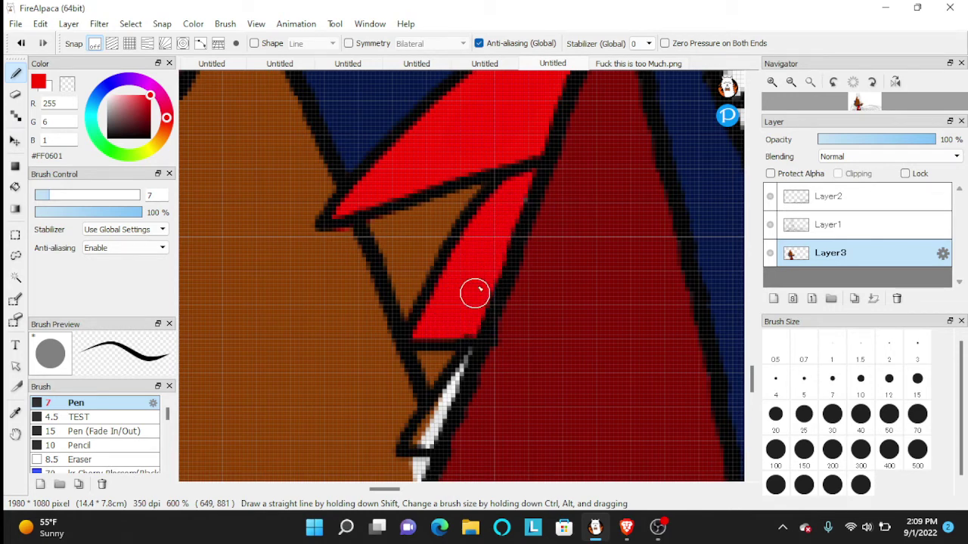
# Paint the narrow lowest spike along the dark red triangle's edge bright red #FF0601 with the size 7 Pen
pyautogui.scroll(-2, 475, 294)
pyautogui.scroll(3, 501, 287)
pyautogui.moveTo(519, 277); pyautogui.dragTo(455, 376)
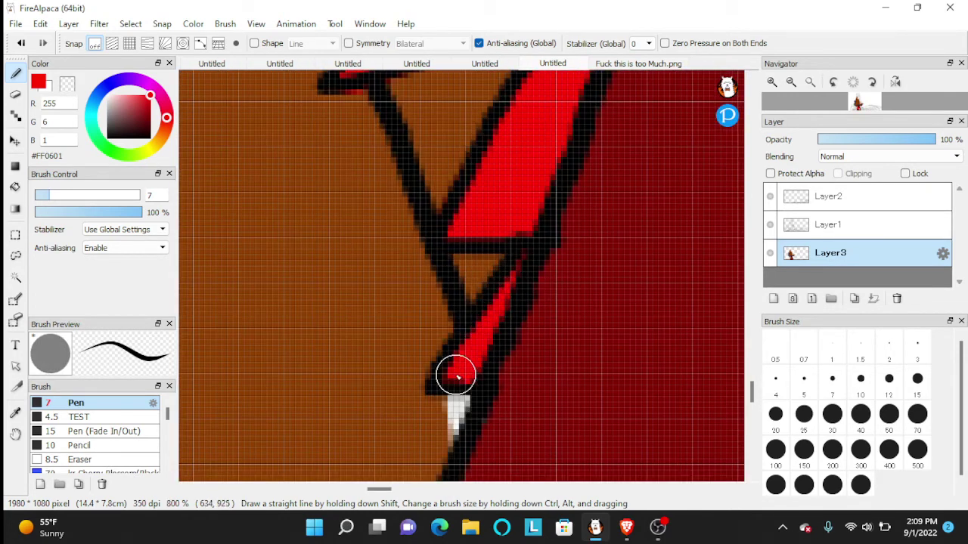
# Sample the surrounding brown #904000 and paint over the white sliver directly beneath the lowest red spike
pyautogui.scroll(-3, 512, 246)
pyautogui.scroll(4, 488, 306)
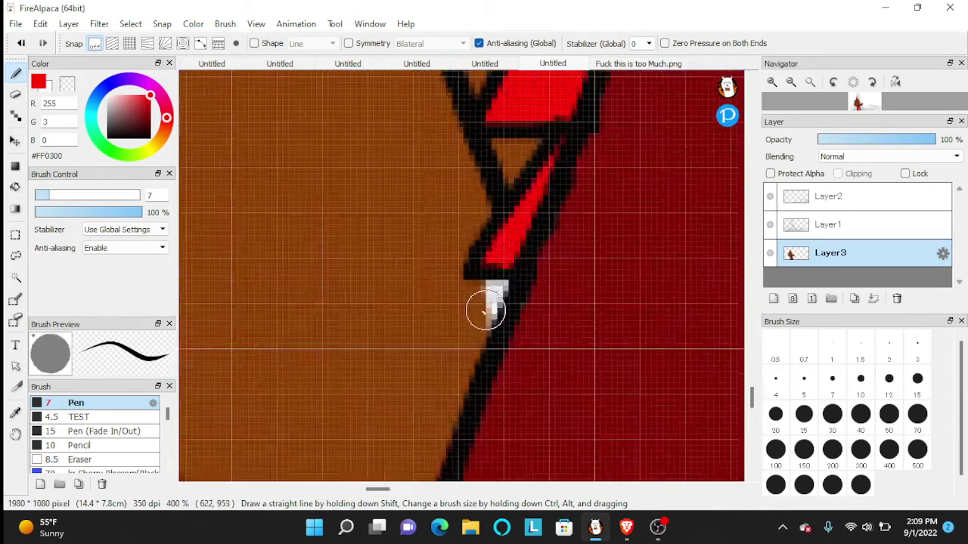
pyautogui.rightClick(414, 332)
pyautogui.moveTo(475, 334)
pyautogui.mouseDown()
pyautogui.moveTo(508, 301)
pyautogui.moveTo(517, 274)
pyautogui.mouseUp()
pyautogui.scroll(-7, 492, 281)
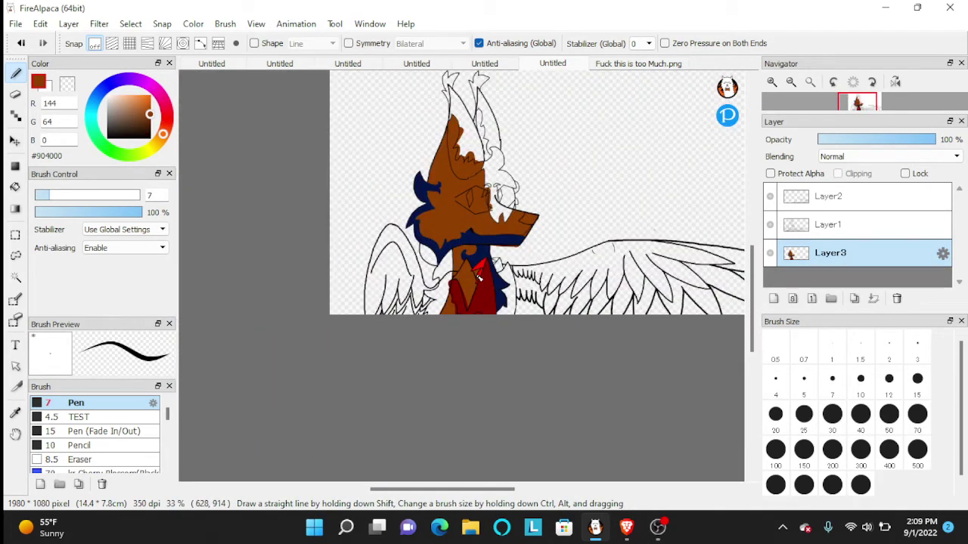
# Sample blue #4298FF from the iris of the far eye in the reference drawing and return to the line art
pyautogui.scroll(1, 479, 276)
pyautogui.scroll(2, 473, 189)
pyautogui.scroll(2, 473, 190)
pyautogui.moveTo(96, 135); pyautogui.dragTo(87, 91)
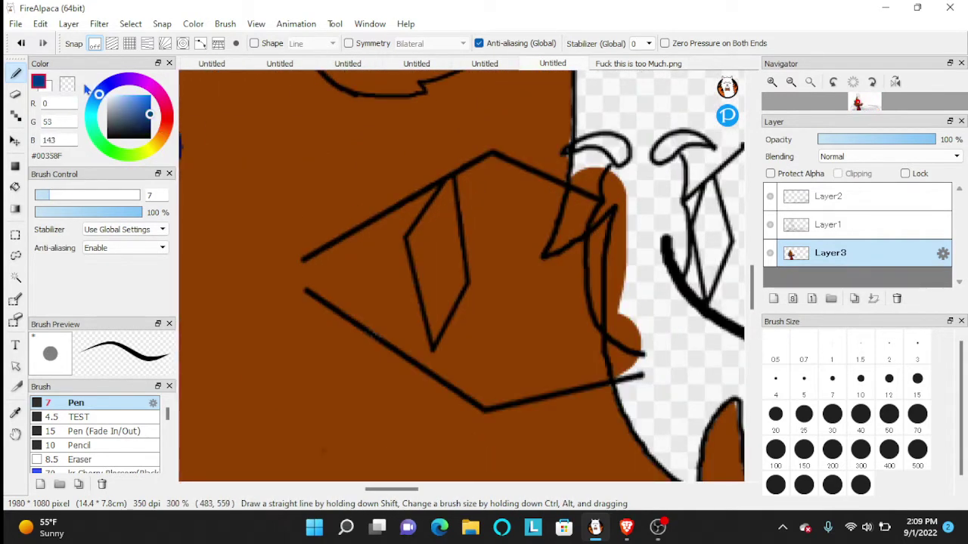
pyautogui.click(608, 64)
pyautogui.scroll(-5, 491, 231)
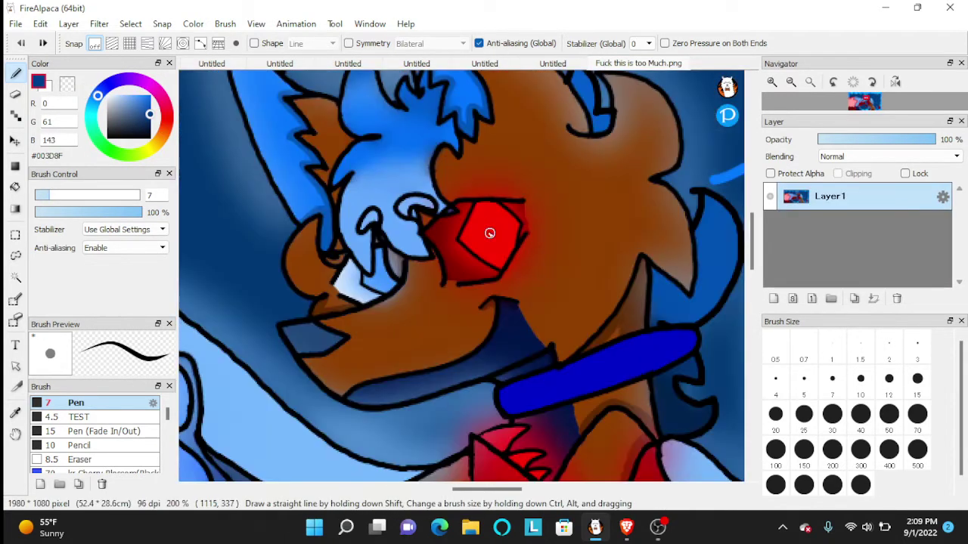
pyautogui.scroll(2, 375, 258)
pyautogui.scroll(5, 377, 259)
pyautogui.rightClick(356, 428)
pyautogui.scroll(-8, 415, 287)
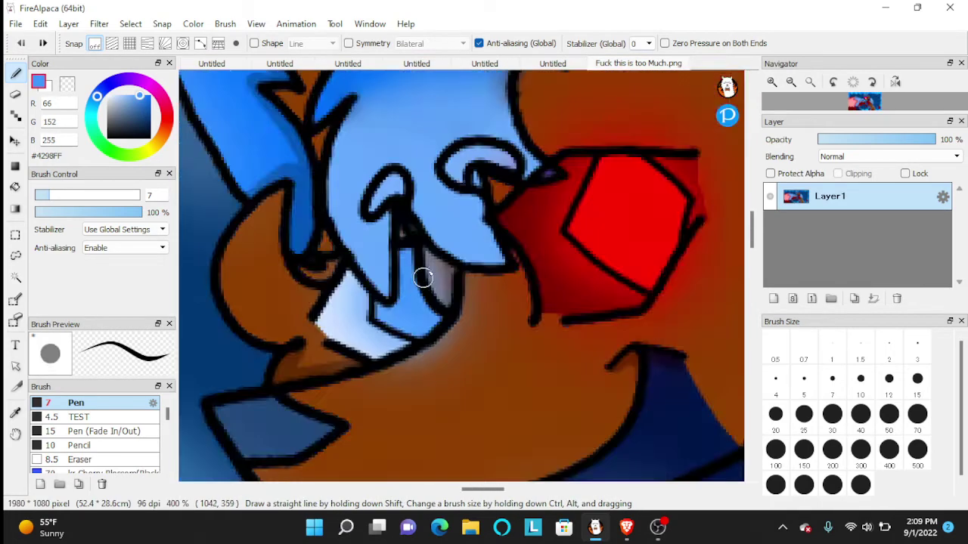
pyautogui.click(553, 64)
# Fill the diamond-shaped pupil of the near eye with blue #4298FF using the Bucket tool
pyautogui.scroll(3, 464, 292)
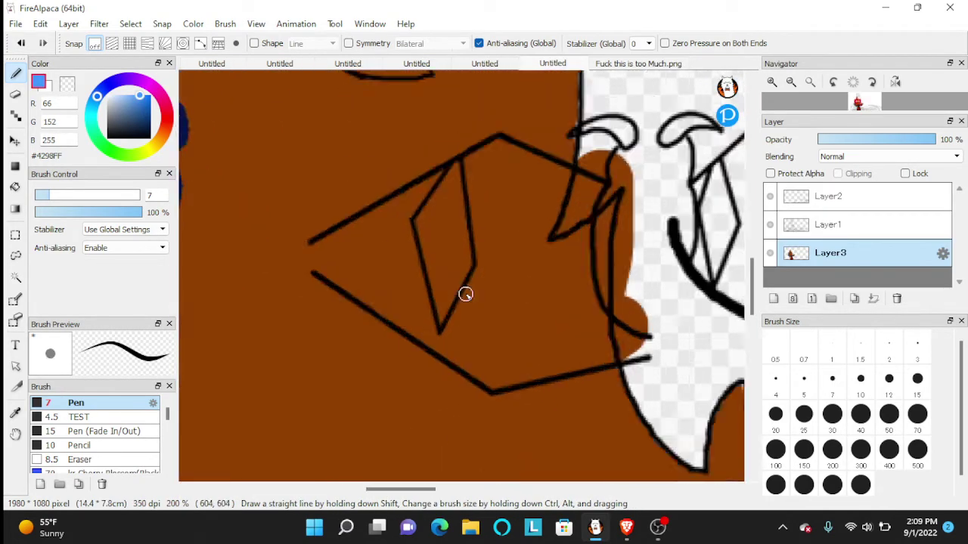
pyautogui.click(15, 187)
pyautogui.click(432, 164)
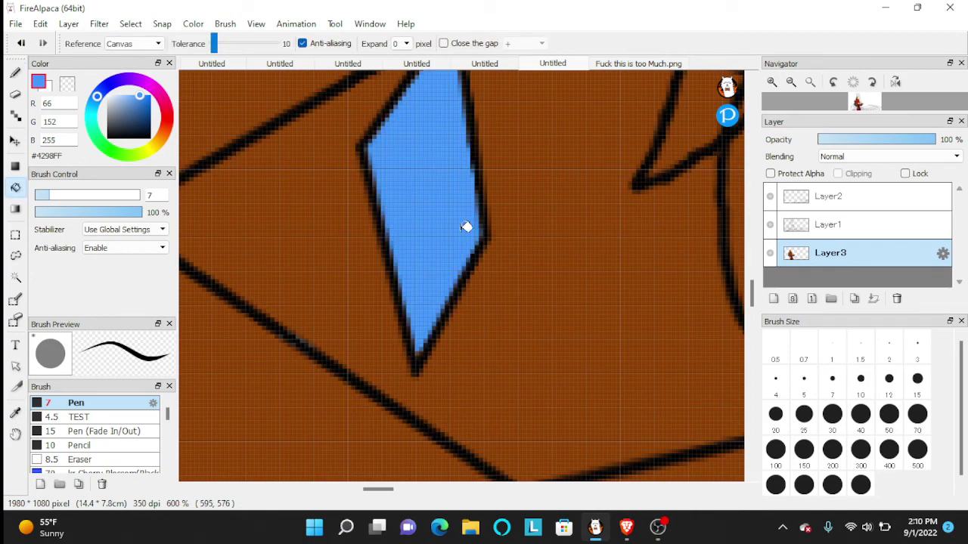
# Close the open outer corner and inner edge of the near eye with pale blue #DFEDFF Pen strokes at size 7
pyautogui.scroll(-3, 464, 225)
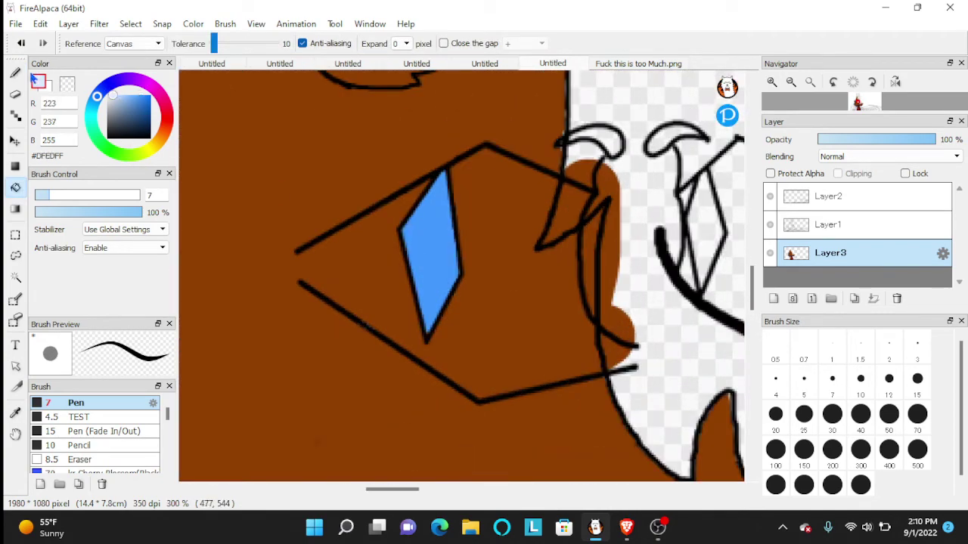
pyautogui.click(15, 73)
pyautogui.scroll(2, 264, 264)
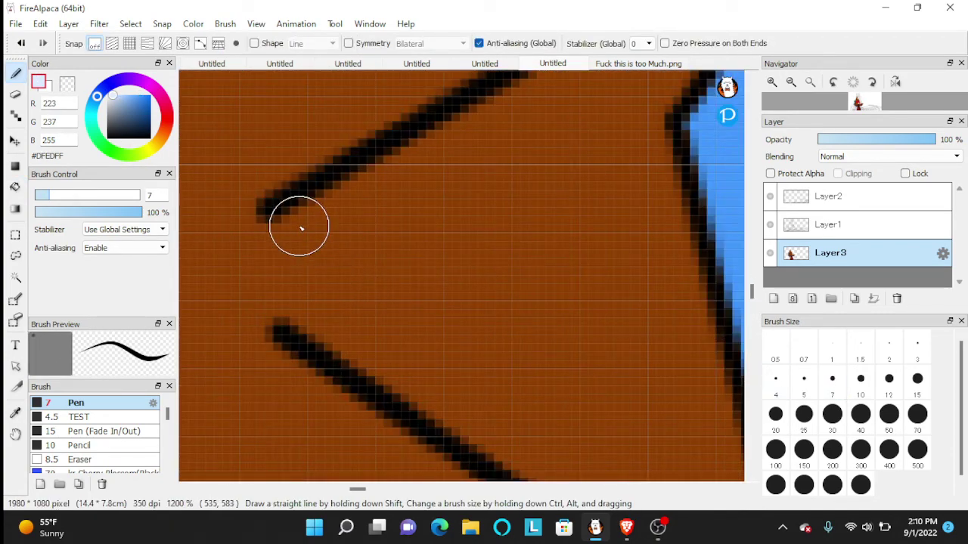
pyautogui.moveTo(300, 227)
pyautogui.mouseDown()
pyautogui.moveTo(325, 333)
pyautogui.moveTo(344, 355)
pyautogui.mouseUp()
pyautogui.scroll(-3, 345, 264)
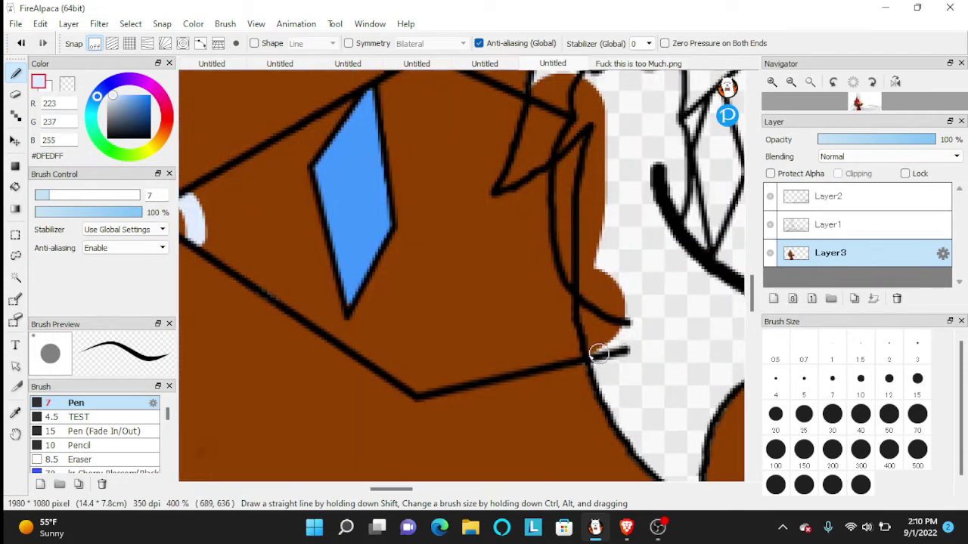
pyautogui.press('g')
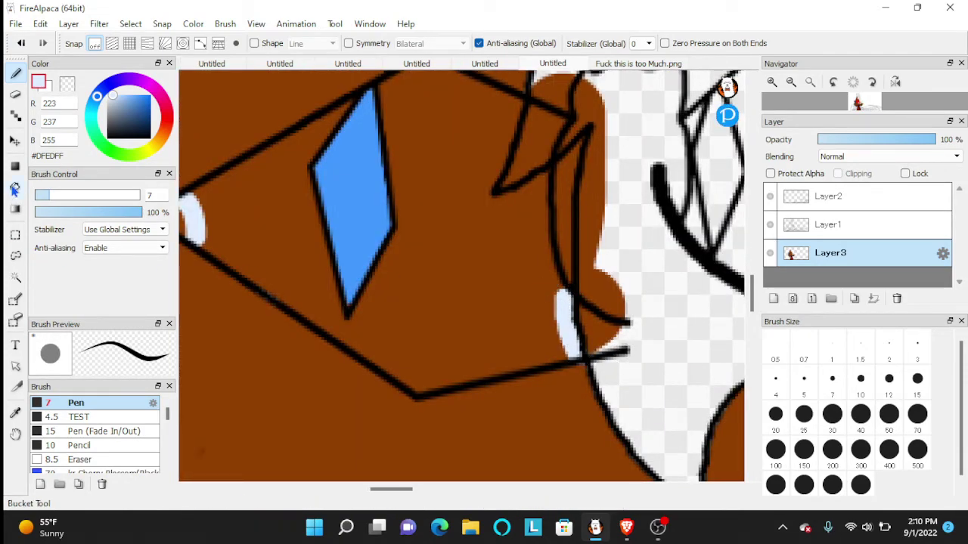
# Fill the rest of the near eye with pale blue #DFEDFF and paint over the leftover seams with the Pen
pyautogui.click(437, 160)
pyautogui.scroll(-2, 461, 188)
pyautogui.scroll(1, 460, 188)
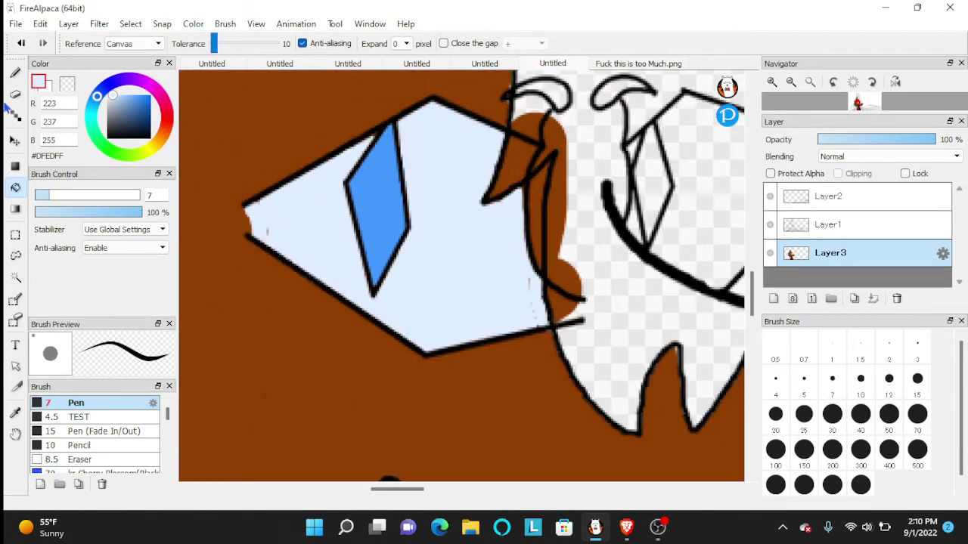
pyautogui.click(15, 74)
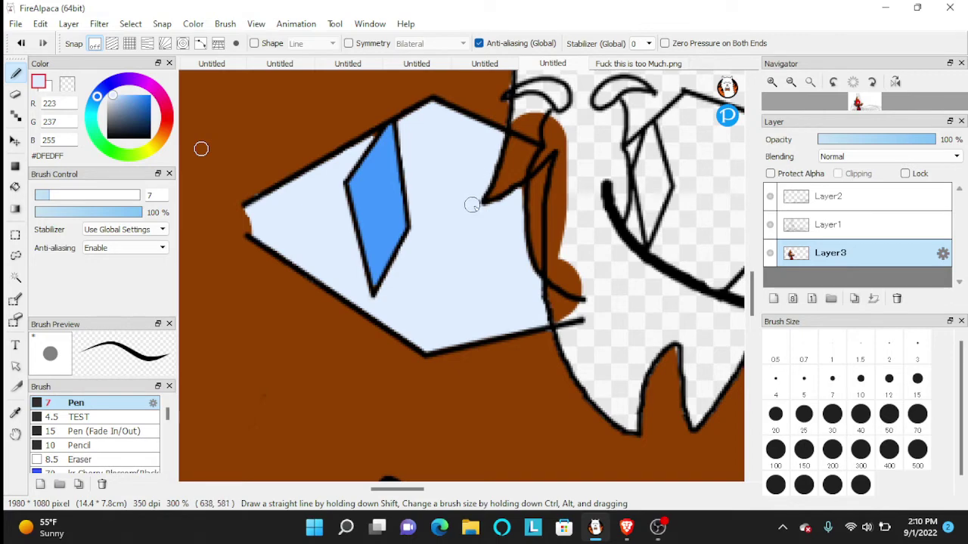
# Fill the hair and snout marking with light blue #88BEFF using the Bucket tool, and switch to the Pen at size 10
pyautogui.scroll(-4, 475, 238)
pyautogui.scroll(3, 288, 174)
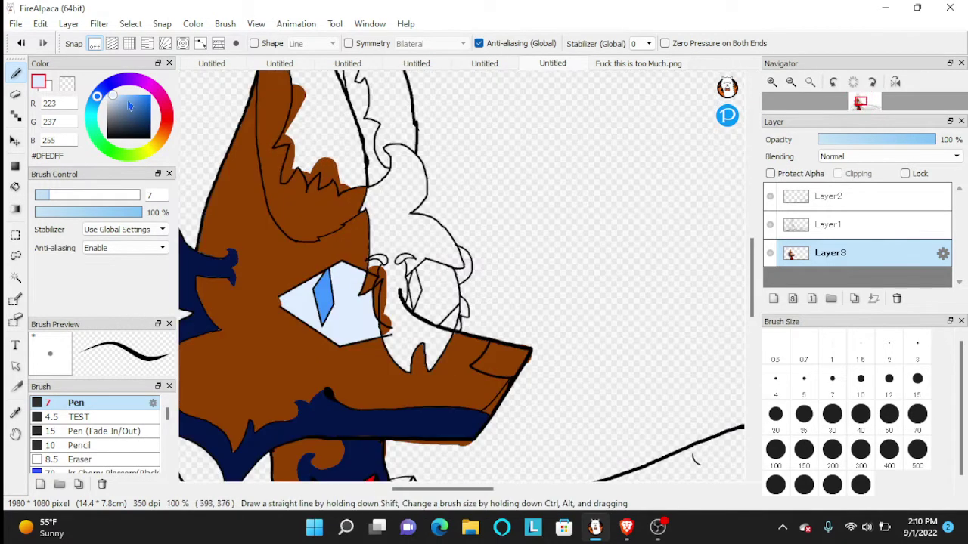
pyautogui.scroll(2, 425, 344)
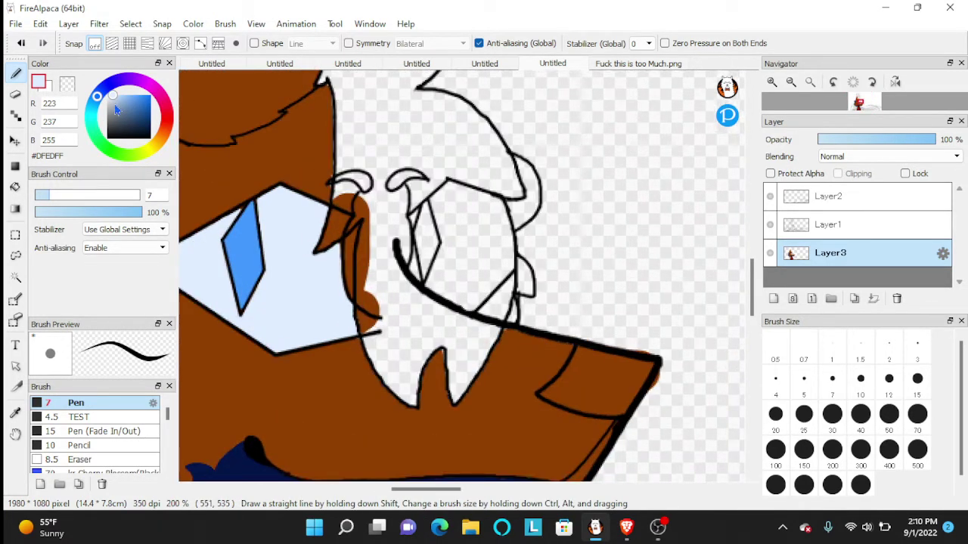
pyautogui.scroll(1, 360, 219)
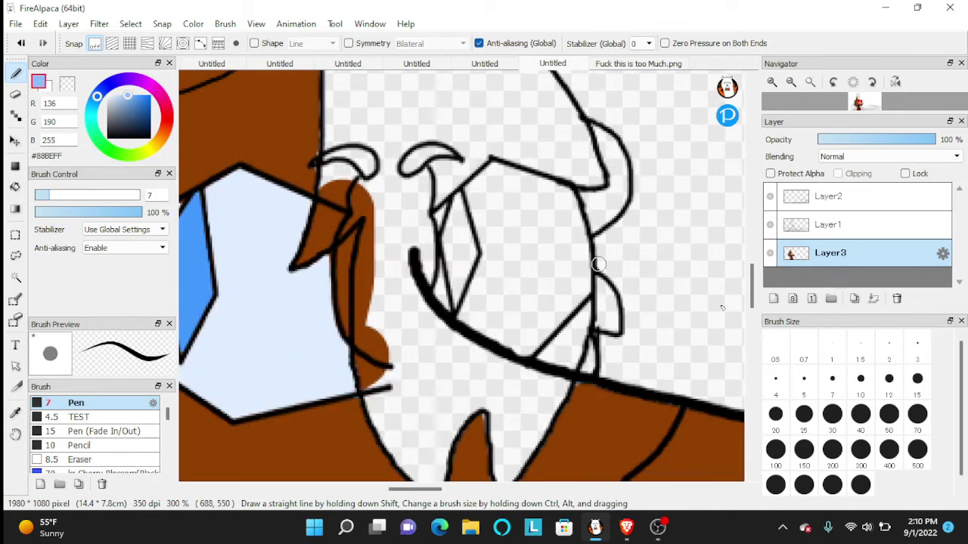
pyautogui.click(889, 415)
pyautogui.click(14, 189)
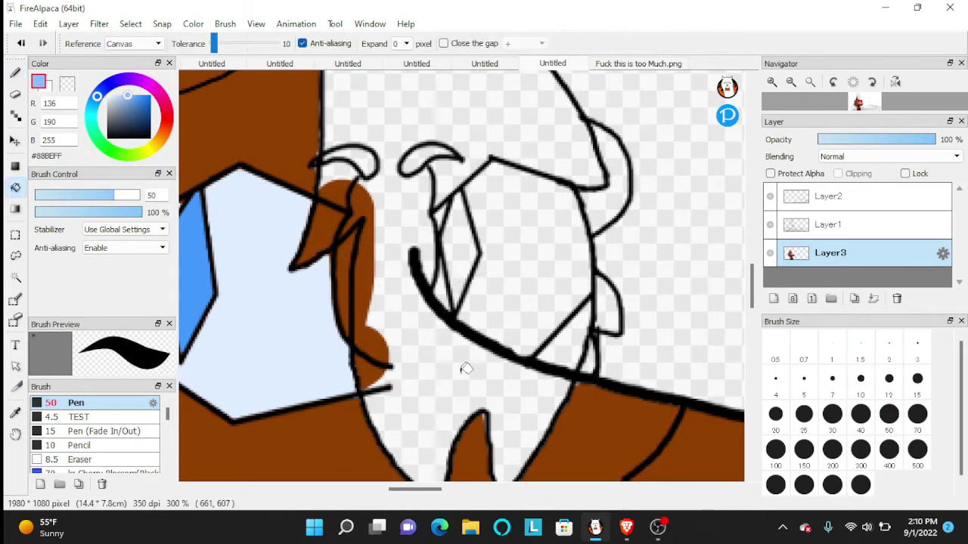
pyautogui.click(453, 367)
pyautogui.click(15, 72)
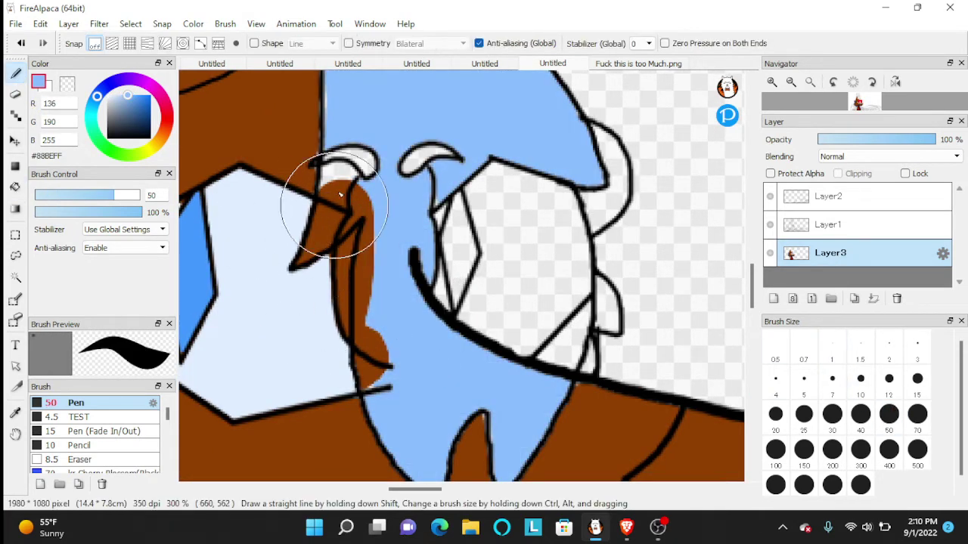
pyautogui.click(857, 383)
pyautogui.scroll(1, 320, 266)
pyautogui.moveTo(352, 148)
pyautogui.mouseDown()
pyautogui.moveTo(303, 266)
pyautogui.moveTo(351, 237)
pyautogui.moveTo(376, 178)
pyautogui.moveTo(338, 227)
pyautogui.moveTo(370, 142)
pyautogui.moveTo(347, 143)
pyautogui.moveTo(364, 119)
pyautogui.moveTo(343, 125)
pyautogui.moveTo(444, 141)
pyautogui.moveTo(373, 137)
pyautogui.moveTo(440, 162)
pyautogui.mouseUp()
pyautogui.moveTo(427, 214); pyautogui.dragTo(394, 183)
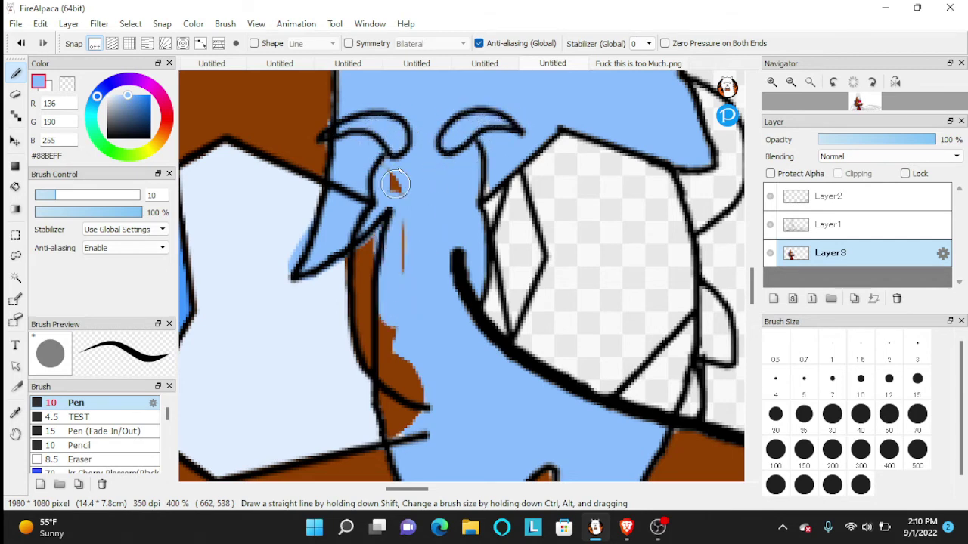
pyautogui.moveTo(385, 298); pyautogui.dragTo(369, 227)
pyautogui.scroll(-2, 387, 204)
pyautogui.scroll(2, 393, 250)
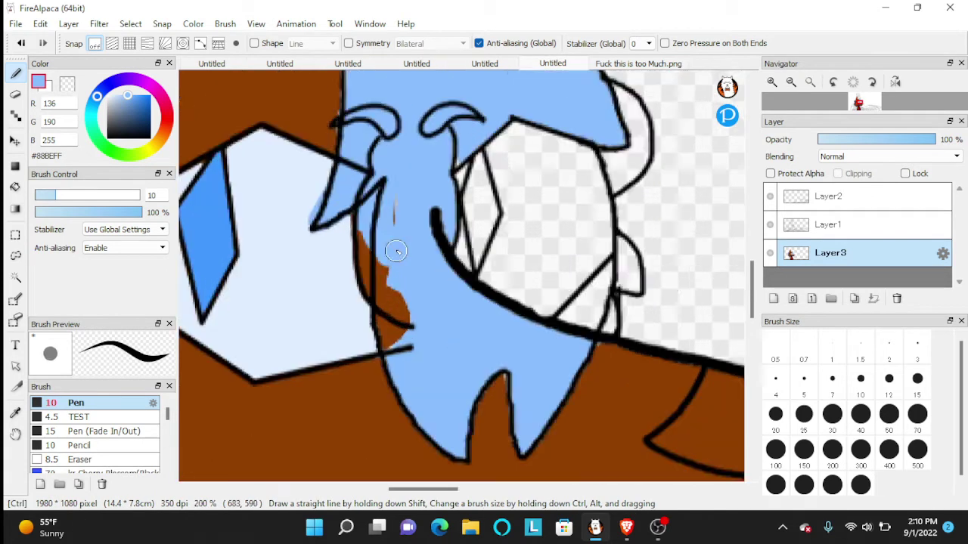
pyautogui.hotkey('ctrl', 'z')
# Paint the snout marking's brown edge, the near brow curl and the pointed tuft light blue #88BEFF with the size 10 Pen
pyautogui.moveTo(388, 128)
pyautogui.mouseDown()
pyautogui.moveTo(380, 269)
pyautogui.moveTo(388, 369)
pyautogui.mouseUp()
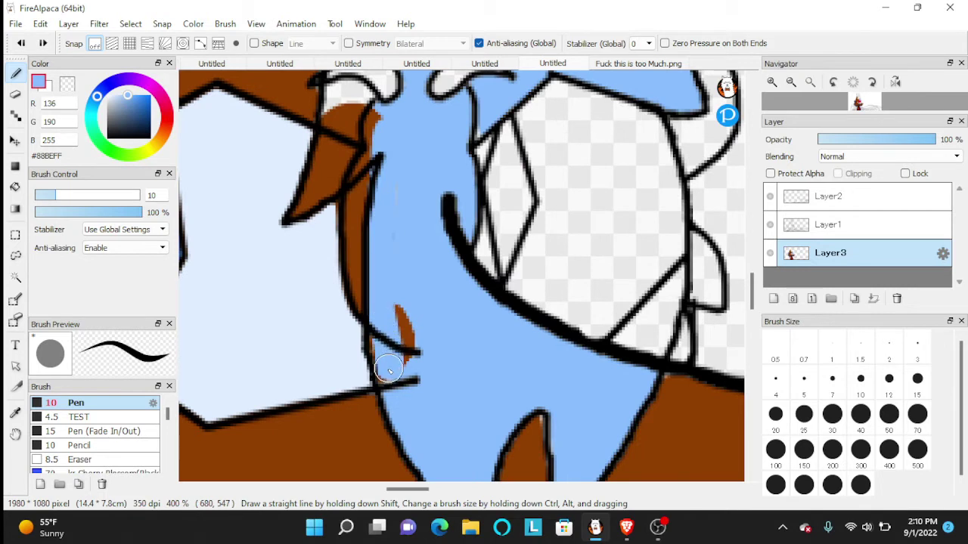
pyautogui.moveTo(385, 325); pyautogui.dragTo(396, 279)
pyautogui.moveTo(381, 159)
pyautogui.mouseDown()
pyautogui.moveTo(352, 156)
pyautogui.moveTo(296, 213)
pyautogui.moveTo(350, 126)
pyautogui.mouseUp()
pyautogui.moveTo(320, 167)
pyautogui.mouseDown()
pyautogui.moveTo(327, 135)
pyautogui.moveTo(356, 98)
pyautogui.moveTo(368, 132)
pyautogui.mouseUp()
pyautogui.scroll(-3, 378, 145)
pyautogui.scroll(2, 370, 189)
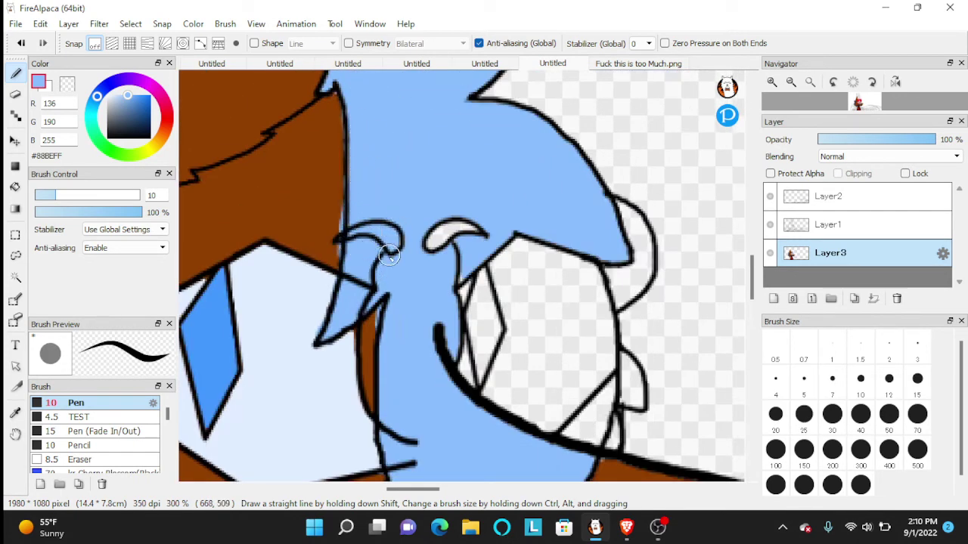
# Paint the empty far brow curl light blue #88BEFF with the size 10 Pen
pyautogui.scroll(-3, 447, 243)
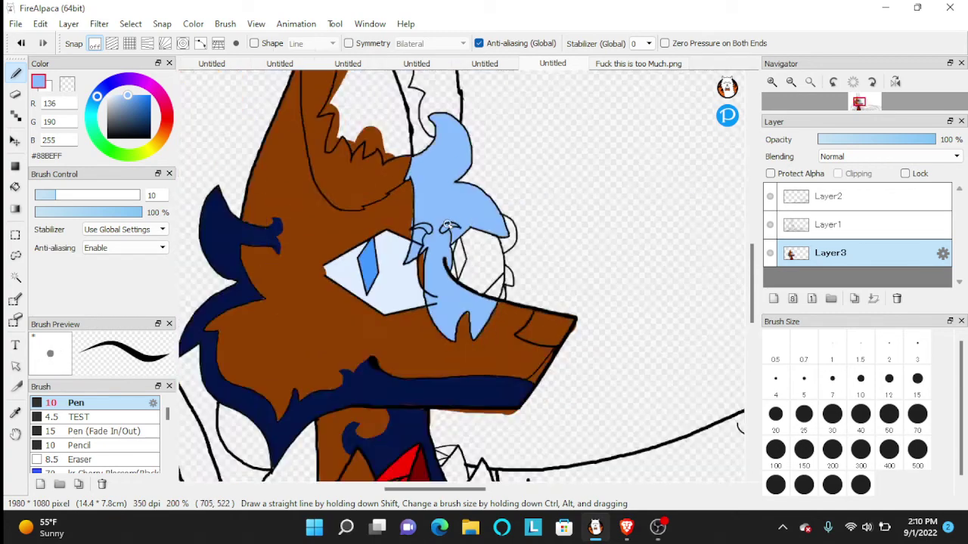
pyautogui.scroll(4, 454, 248)
pyautogui.scroll(-5, 454, 248)
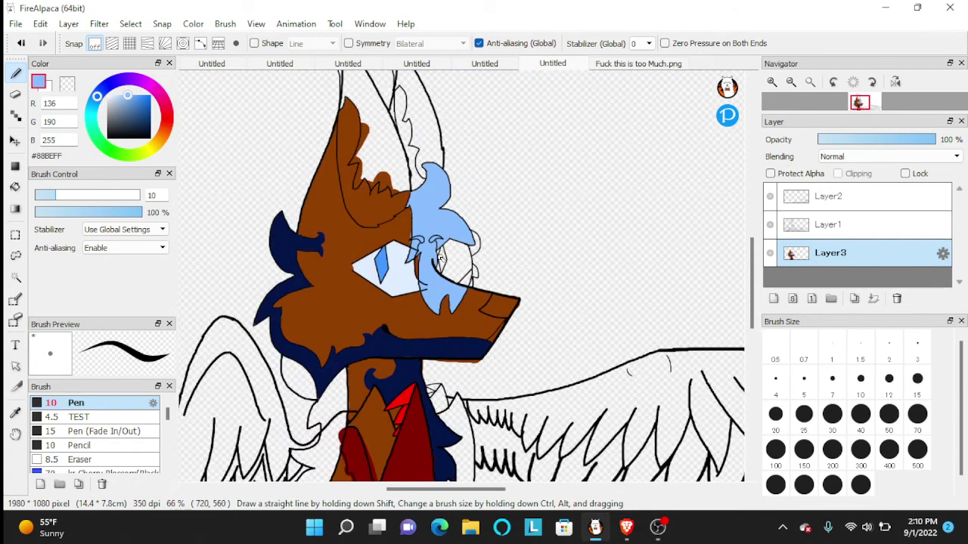
pyautogui.scroll(7, 438, 252)
pyautogui.scroll(-4, 411, 210)
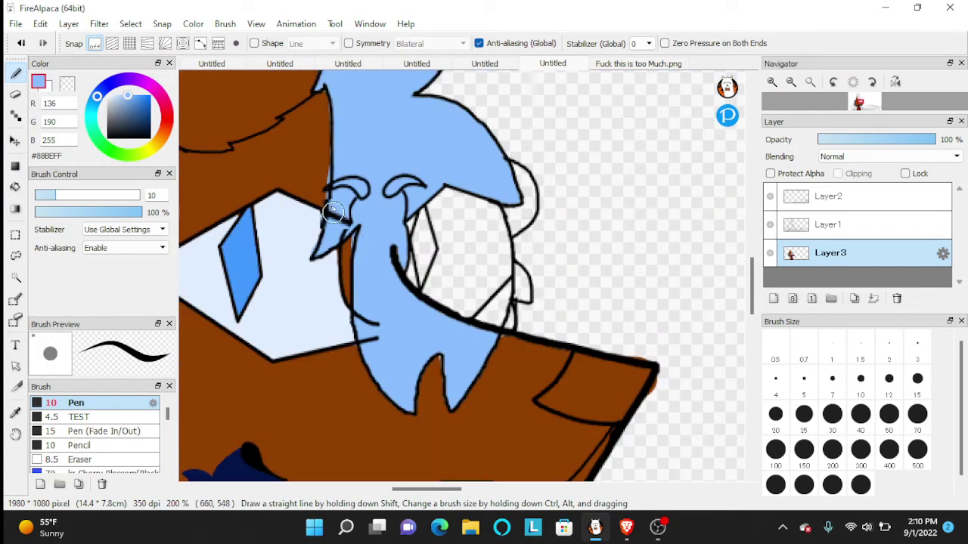
# Touch up the pale gaps along the outline of the blue hair beside the ear with light blue #88BEFF
pyautogui.scroll(2, 333, 212)
pyautogui.scroll(-3, 411, 295)
pyautogui.scroll(6, 390, 225)
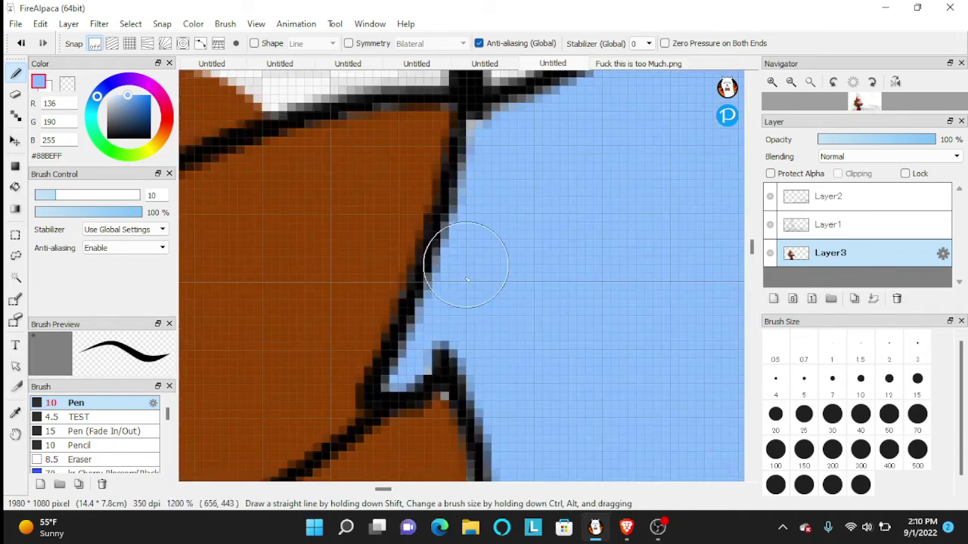
pyautogui.scroll(-3, 565, 197)
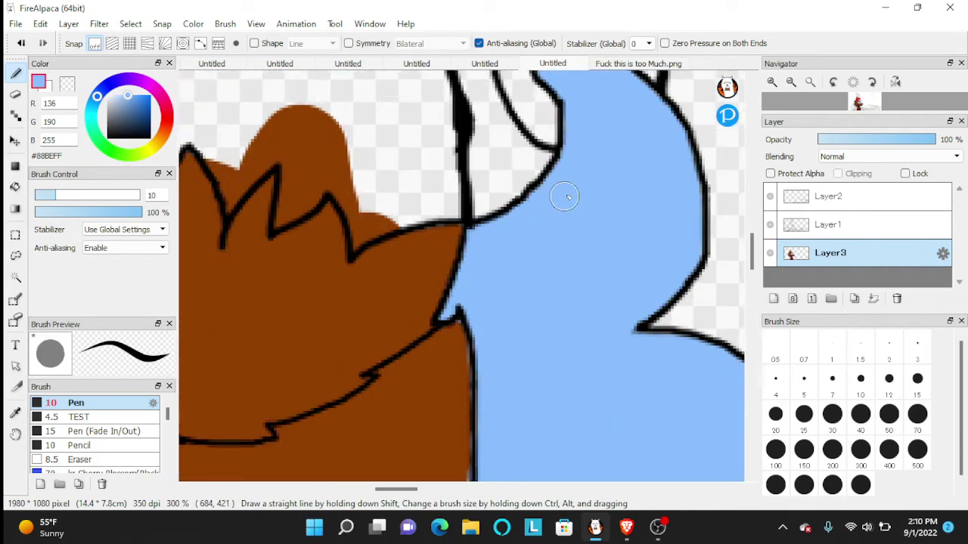
pyautogui.scroll(2, 564, 197)
pyautogui.scroll(-2, 572, 134)
pyautogui.scroll(2, 574, 174)
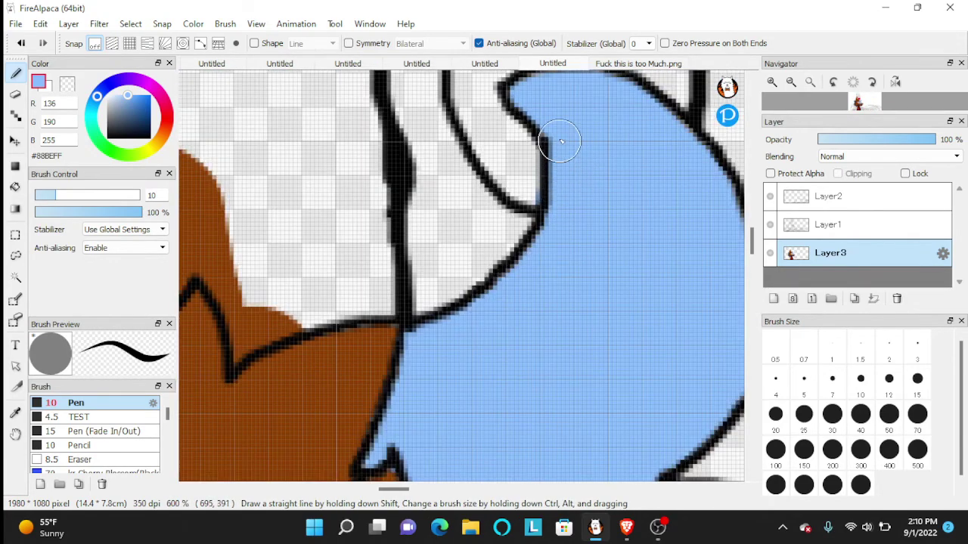
pyautogui.scroll(-3, 561, 142)
pyautogui.scroll(4, 513, 274)
# Sample the fur brown #904000 and clean up the forehead's edge beside the blue hair with the size 10 Pen
pyautogui.rightClick(511, 257)
pyautogui.moveTo(515, 237)
pyautogui.mouseDown()
pyautogui.moveTo(521, 190)
pyautogui.moveTo(506, 149)
pyautogui.mouseUp()
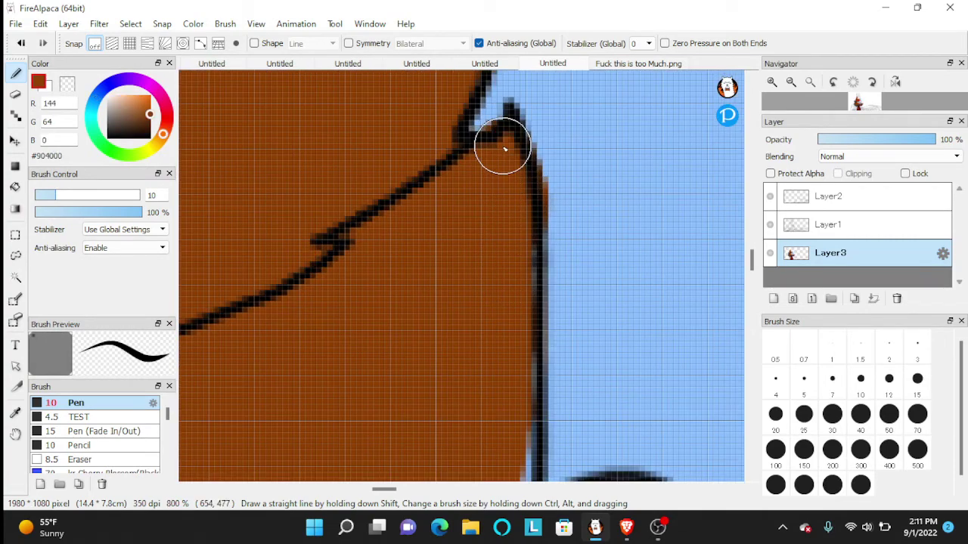
pyautogui.scroll(-2, 505, 149)
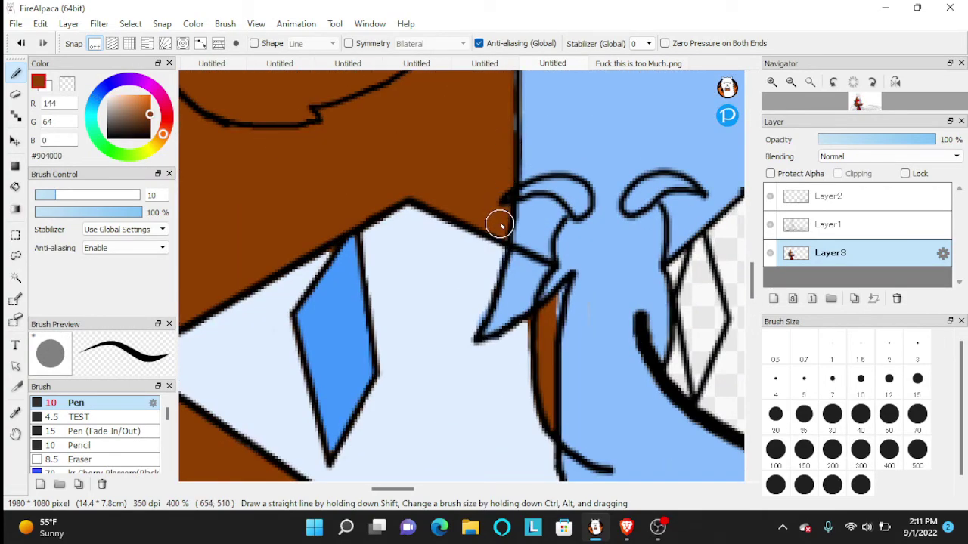
# Touch up the narrow strip beneath the pointed brow tuft in brown #904000 with the Pen at size 5
pyautogui.click(794, 382)
pyautogui.scroll(3, 543, 331)
pyautogui.moveTo(568, 320); pyautogui.dragTo(603, 200)
# Sample pale blue #DFEDFF from the near eye and cover the colour spilling outside the pointed brow tuft's outline
pyautogui.keyDown('alt'); pyautogui.click(374, 159); pyautogui.keyUp('alt')
pyautogui.moveTo(414, 96)
pyautogui.mouseDown()
pyautogui.moveTo(338, 300)
pyautogui.moveTo(376, 232)
pyautogui.moveTo(328, 330)
pyautogui.mouseUp()
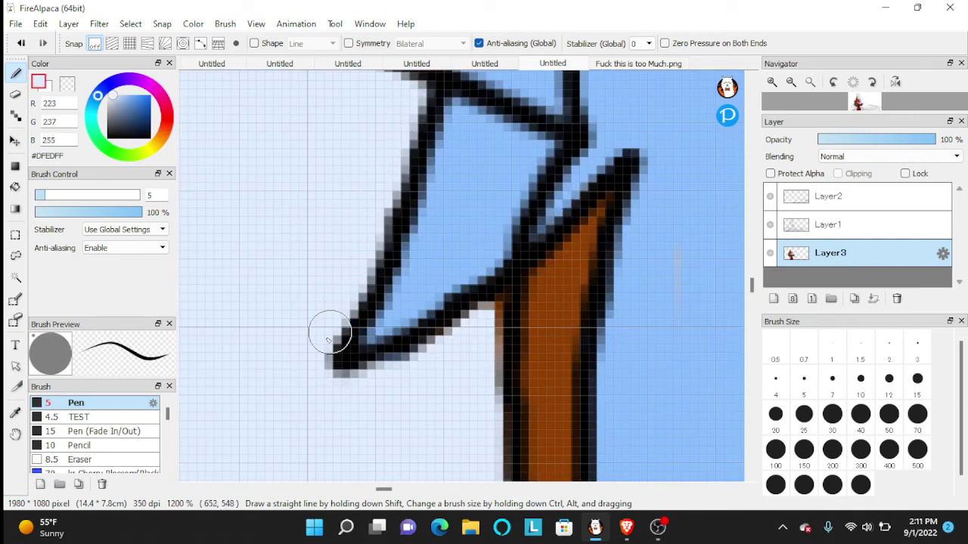
pyautogui.scroll(-1, 328, 331)
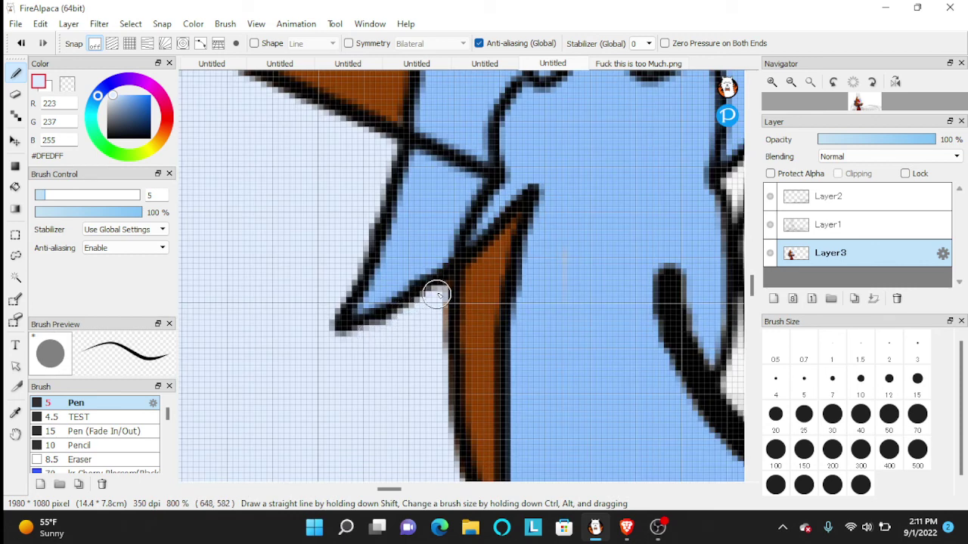